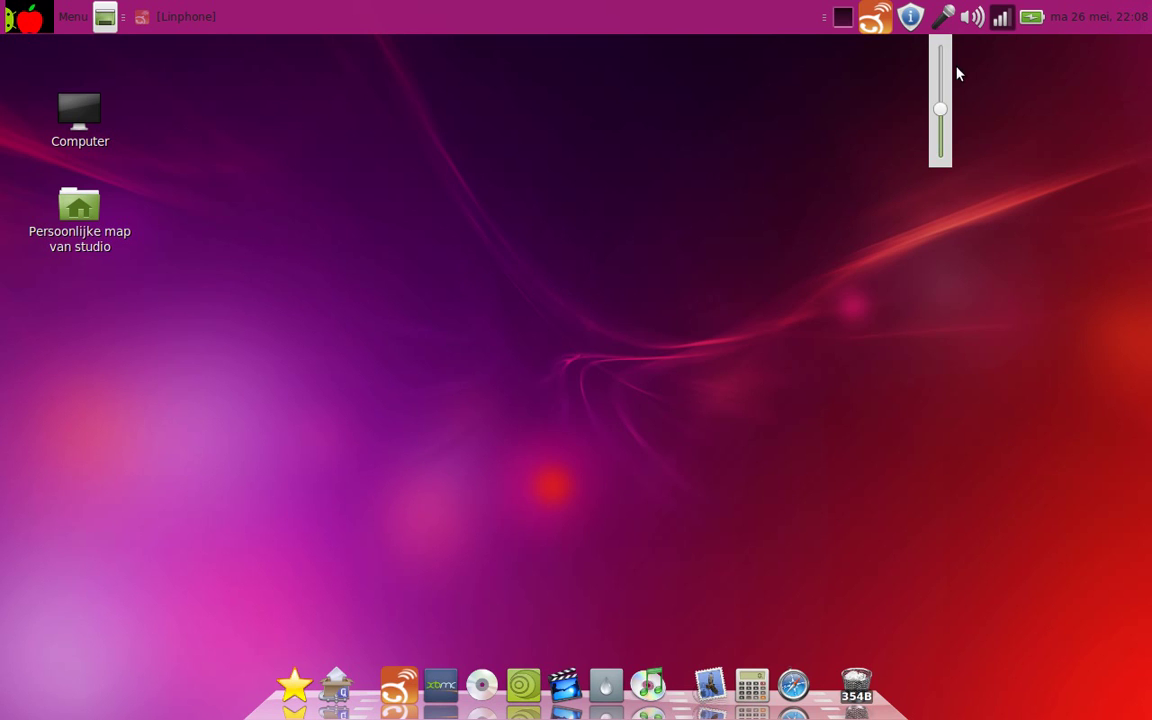
Step: Lower the system volume slightly from the tray slider, then open the Mint application menu
left_click_drag(944, 117, 944, 135)
left_click(803, 212)
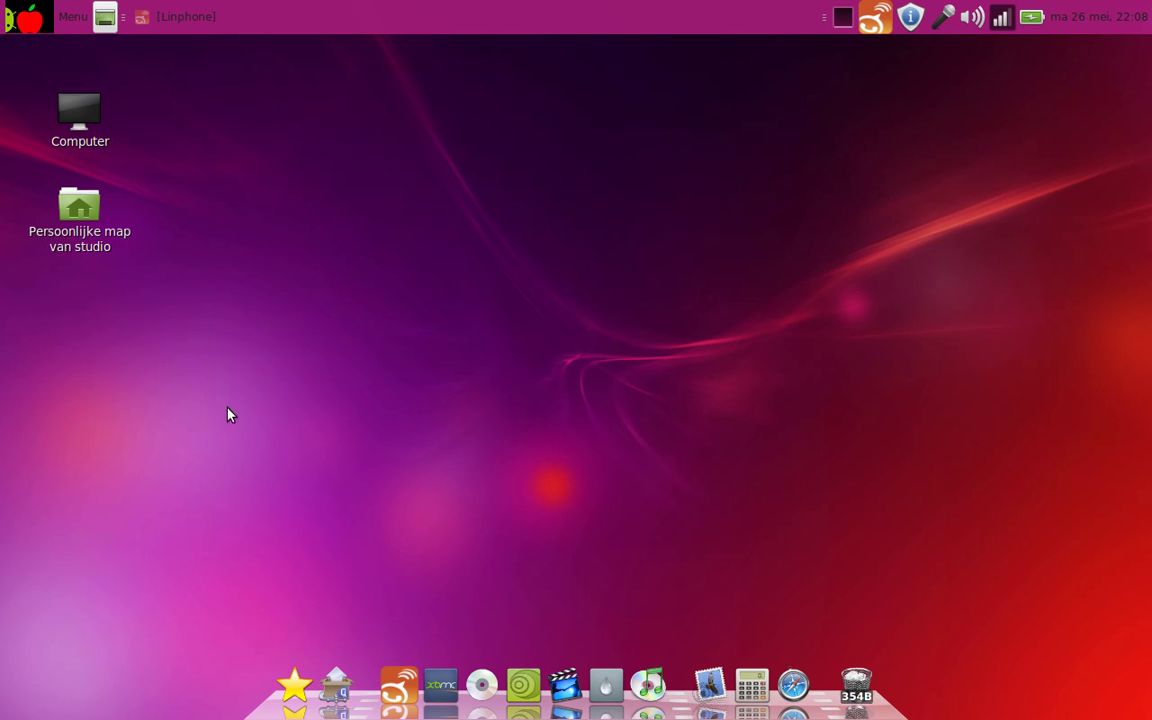
left_click(22, 19)
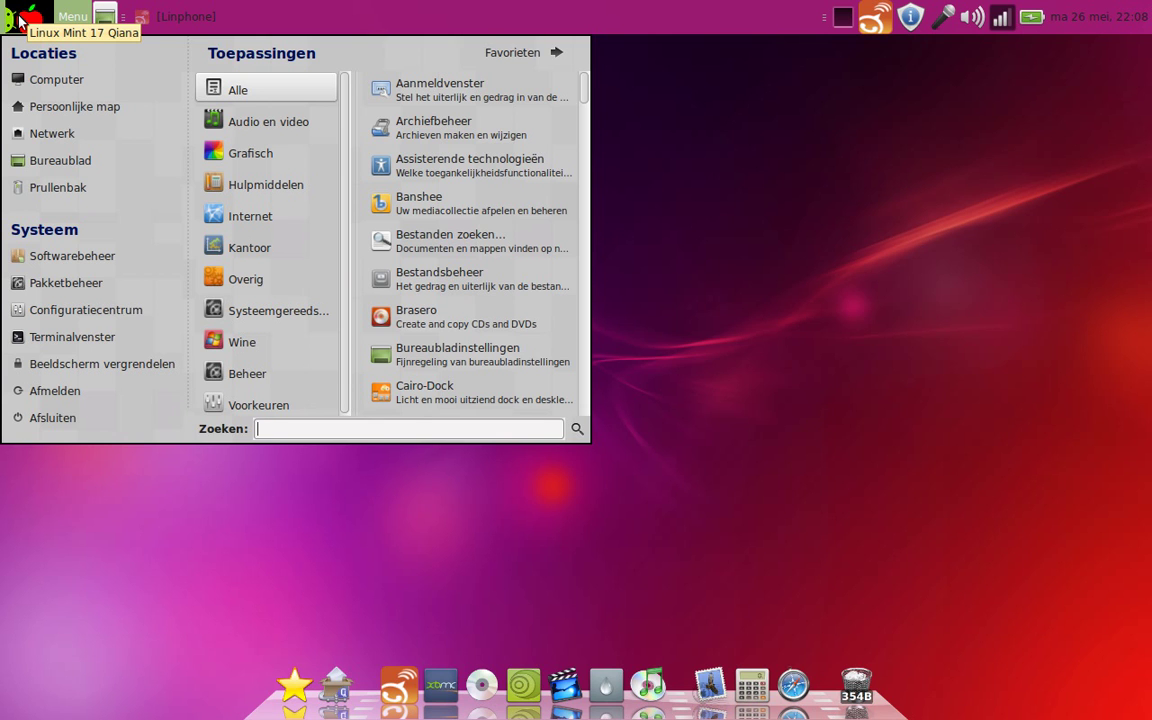
Step: Close the Mint application menu and reopen it to browse its categories
left_click(378, 10)
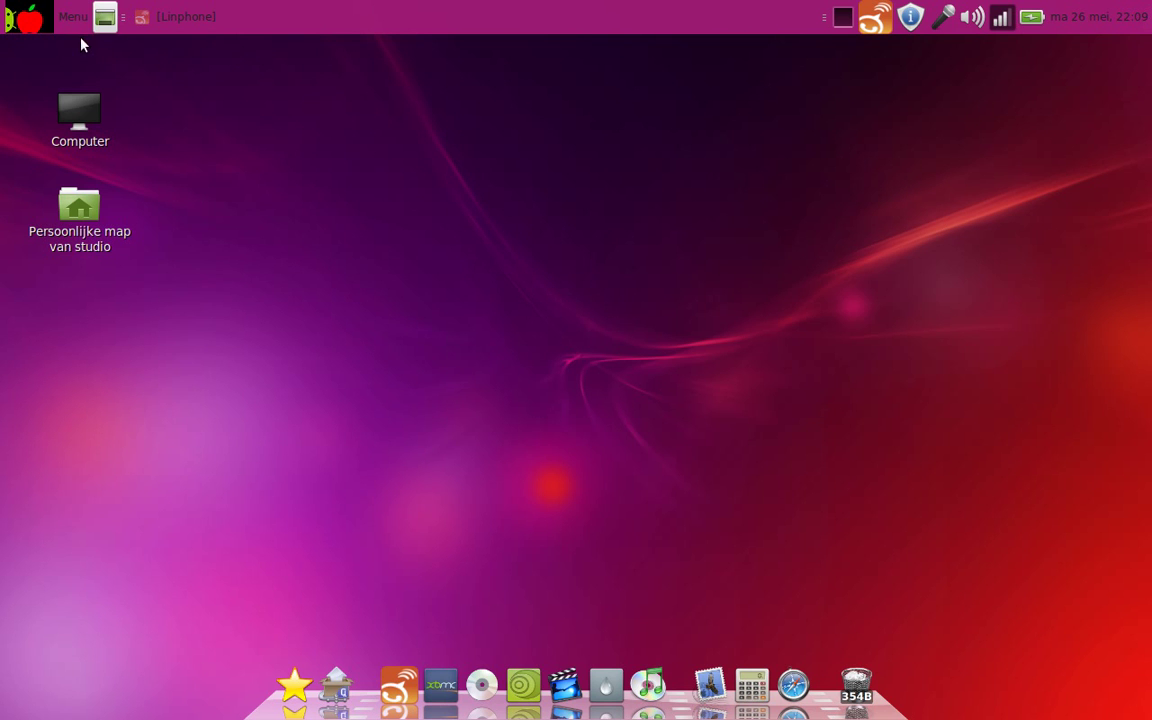
left_click(30, 29)
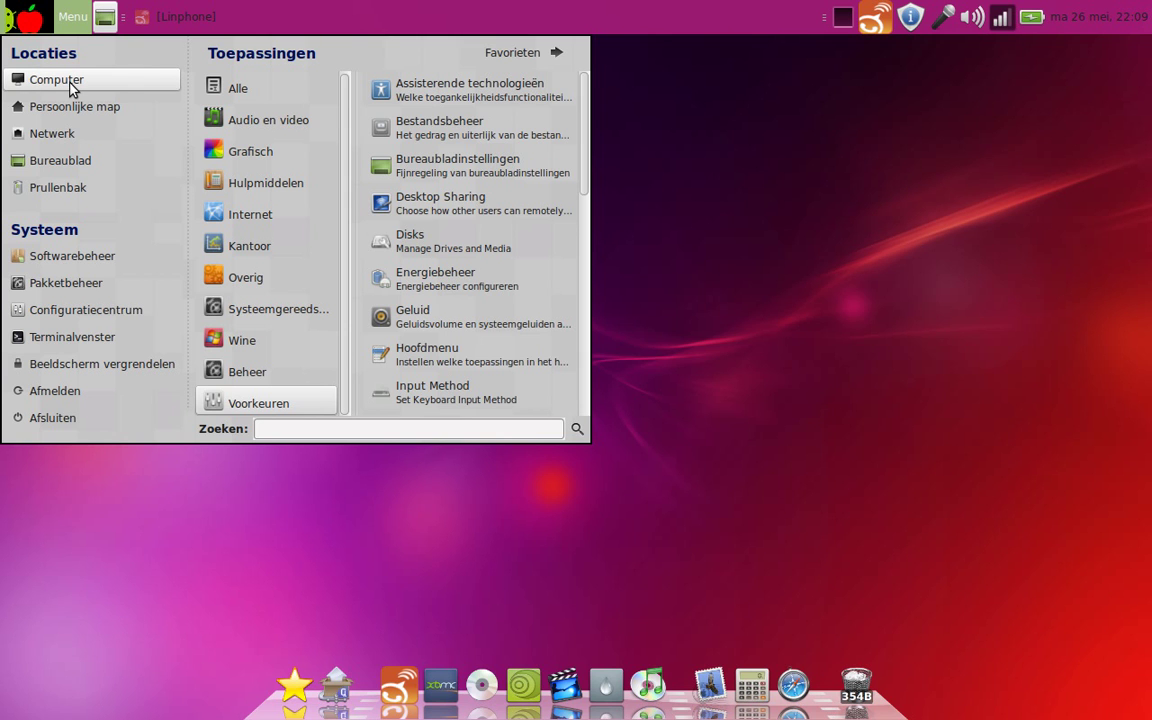
Step: Open the Computer location in Caja and move its window up and to the right
left_click(72, 90)
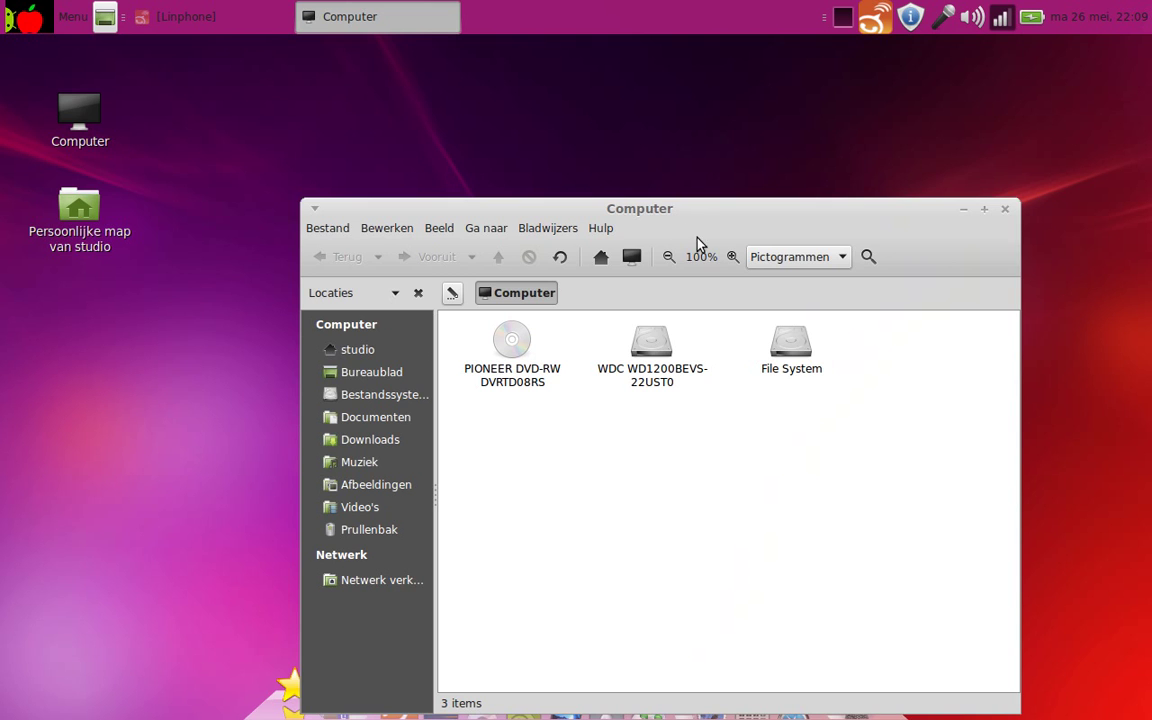
left_click_drag(701, 214, 687, 117)
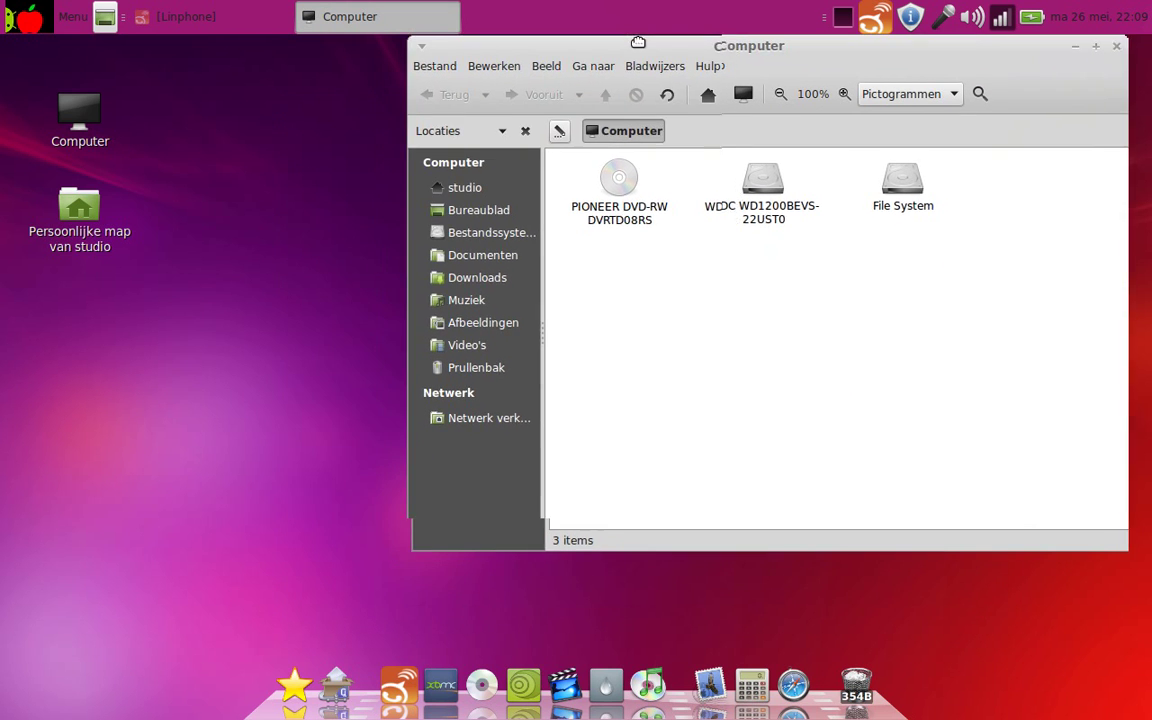
left_click_drag(517, 105, 662, 44)
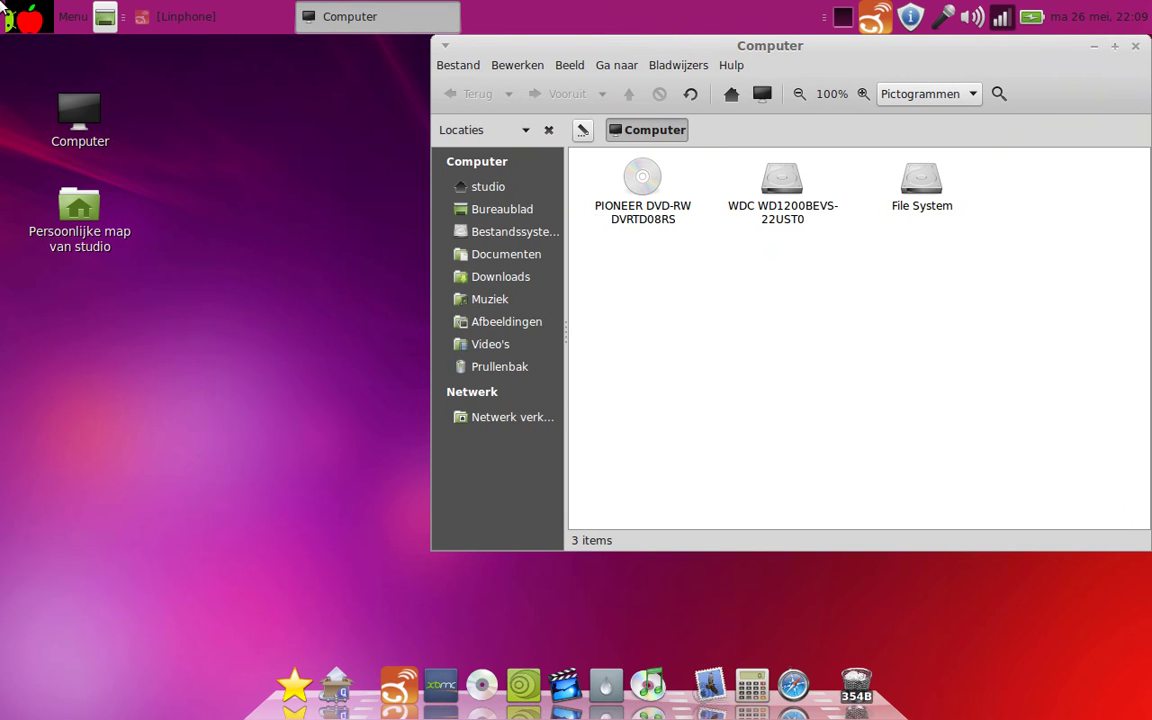
Step: Open and close the Mint Menu preferences (Voorkeuren), then move the Computer window left
left_click(34, 16)
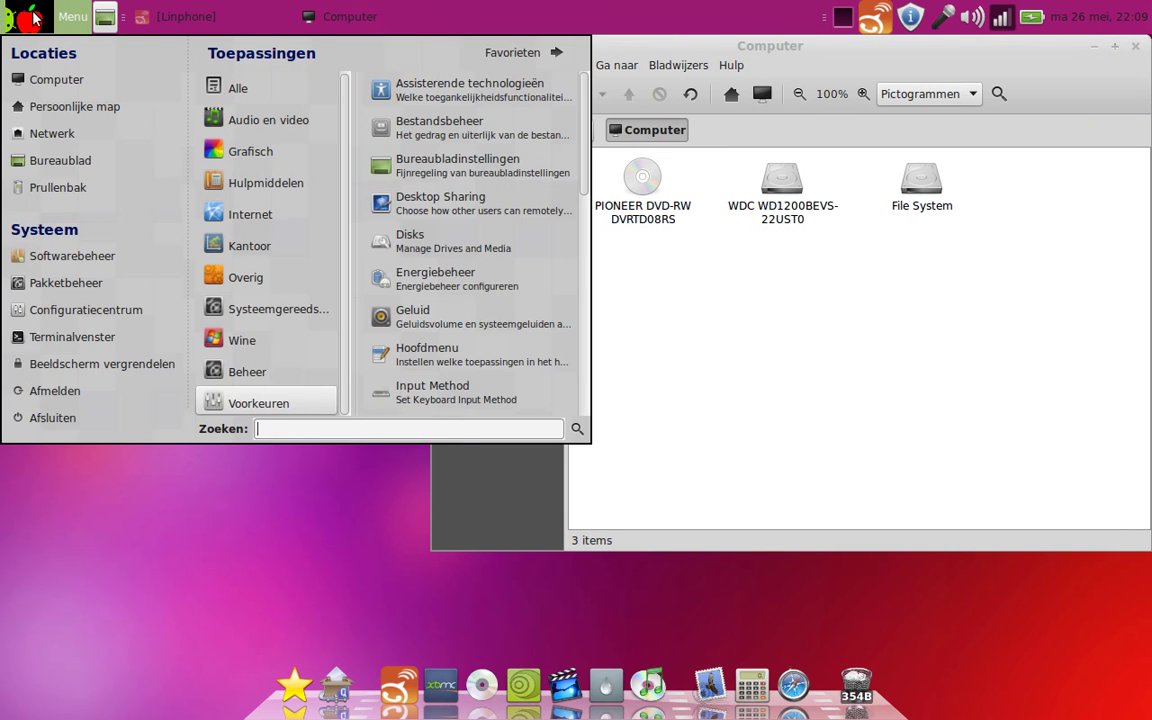
right_click(34, 16)
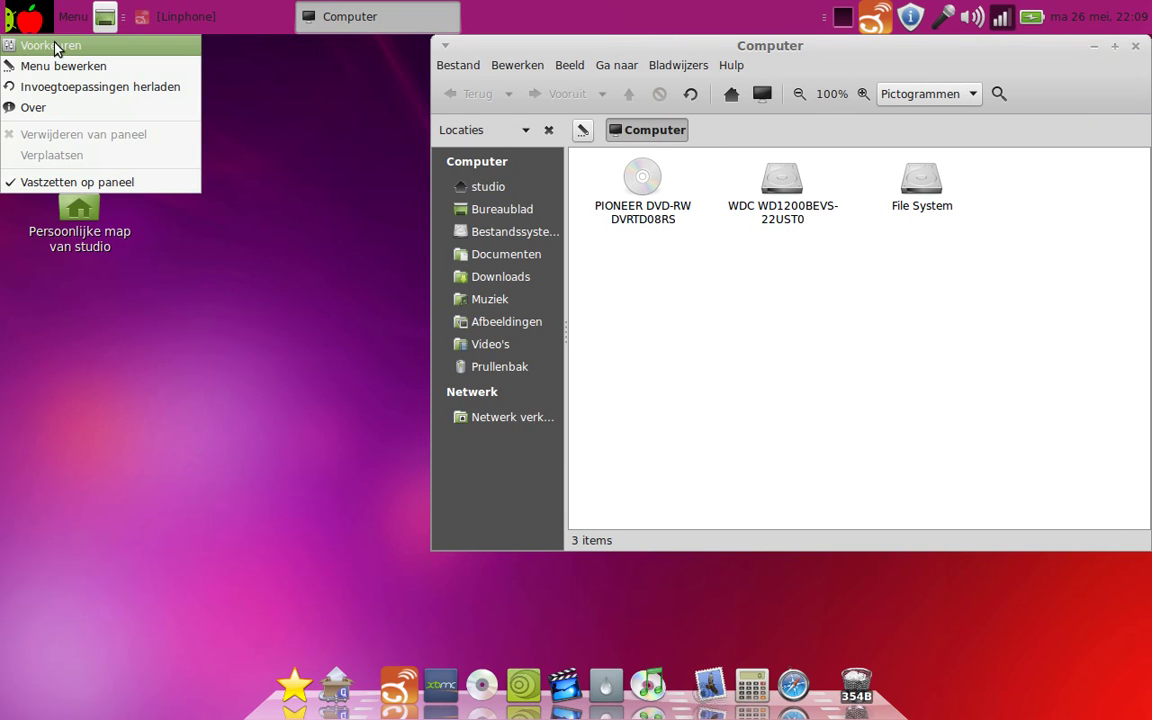
left_click(55, 48)
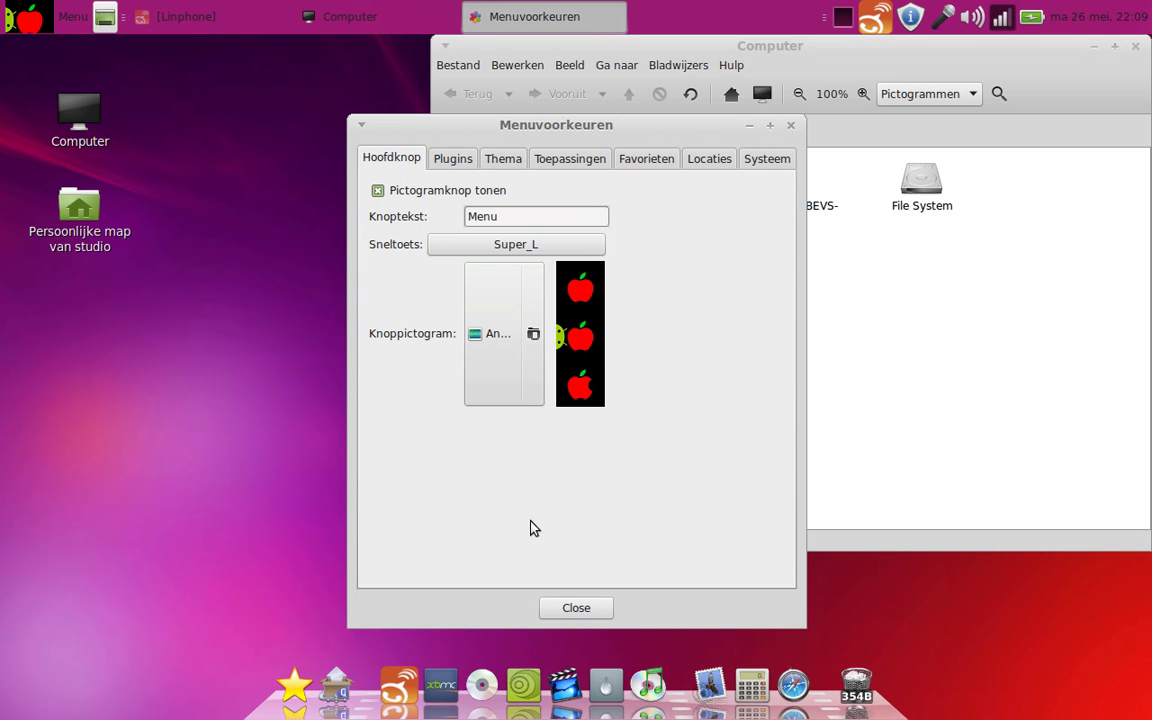
left_click(576, 605)
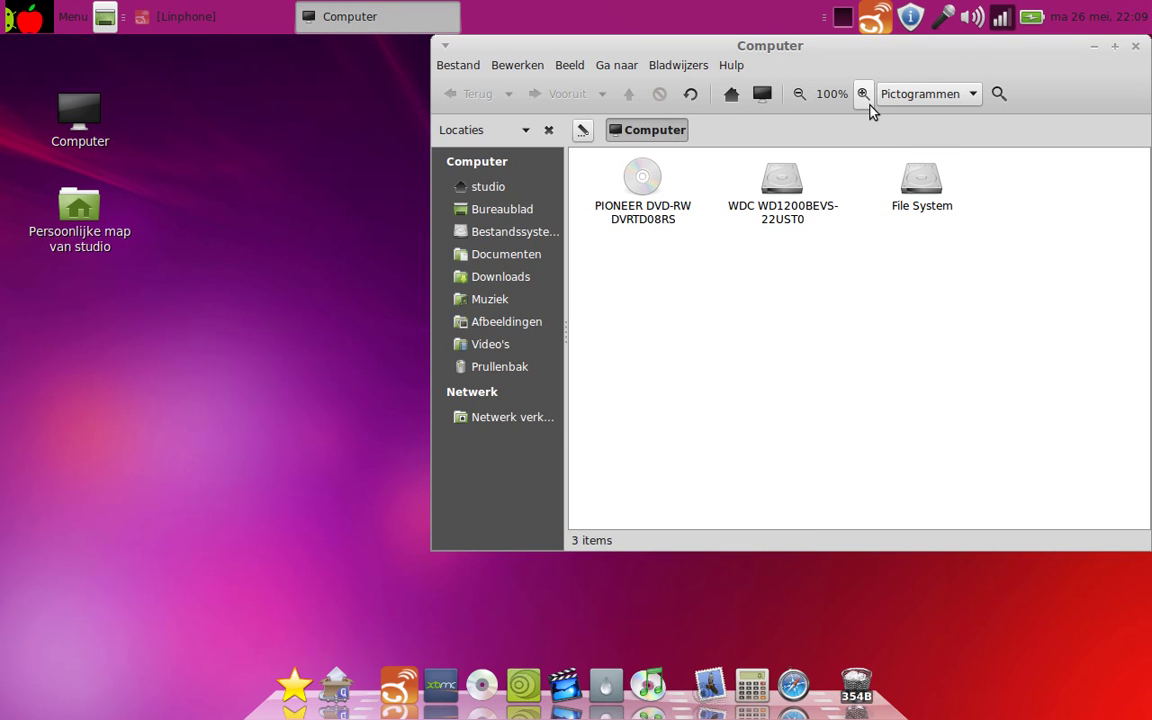
left_click_drag(968, 44, 660, 69)
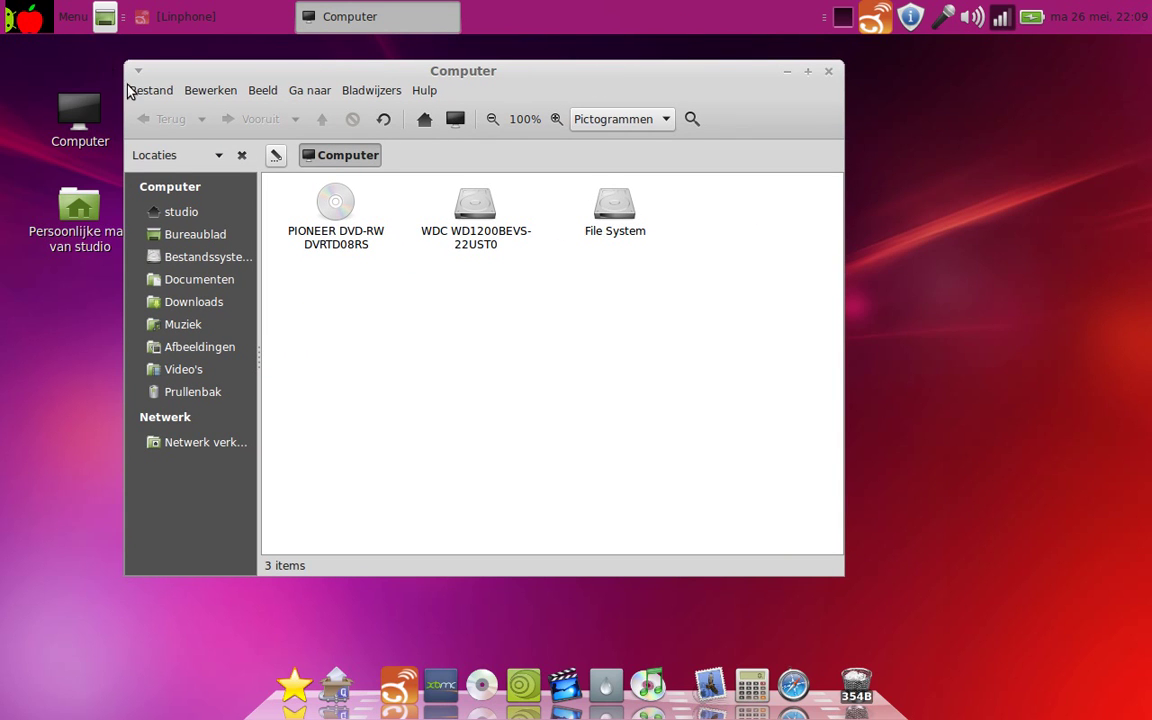
Step: Close the Computer window and view the panel's Toevoegen aan paneel list without adding anything
left_click(833, 72)
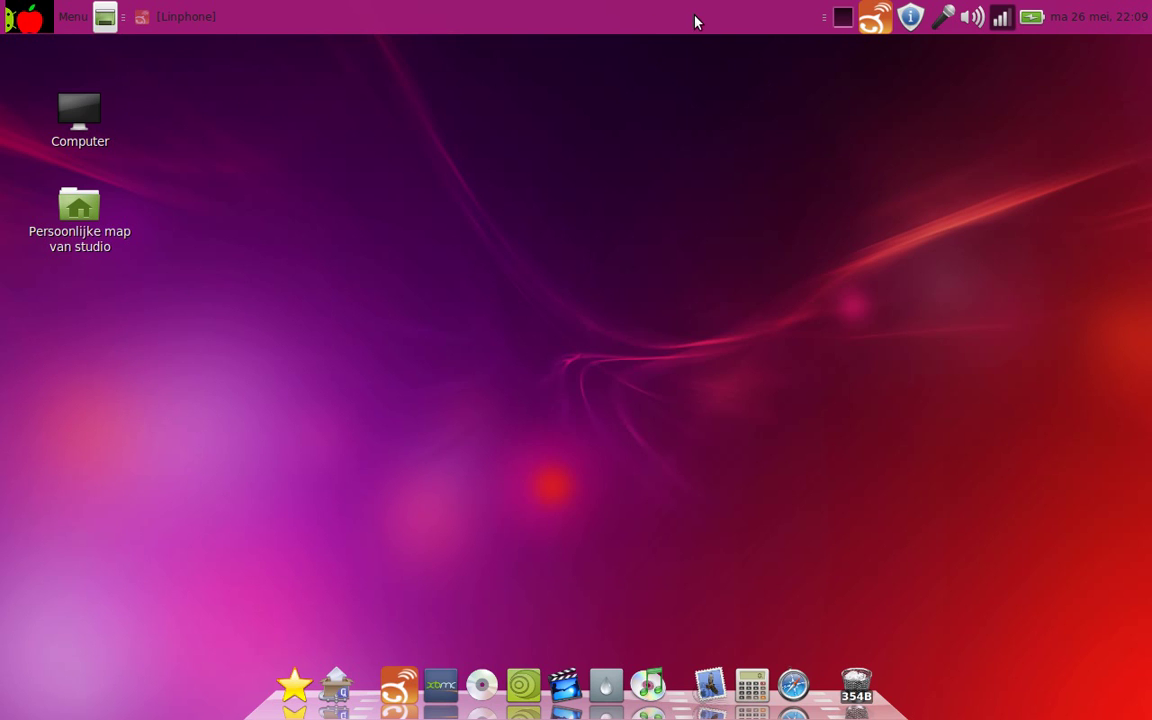
right_click(697, 20)
left_click(728, 27)
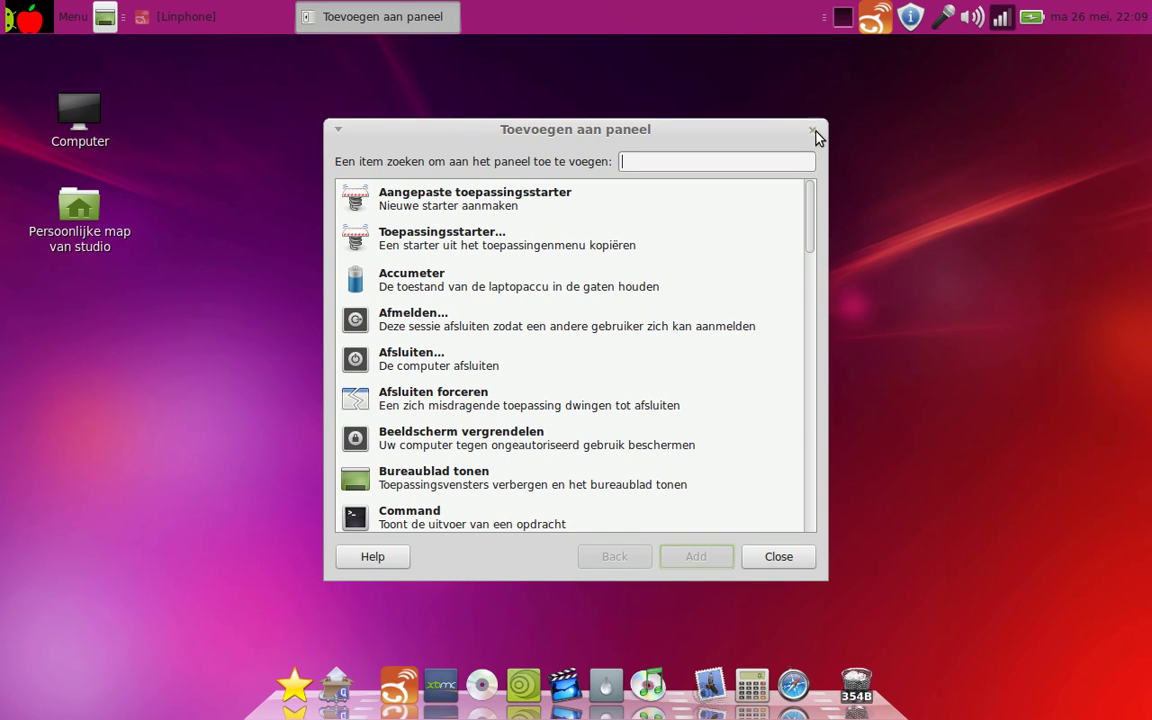
left_click(813, 131)
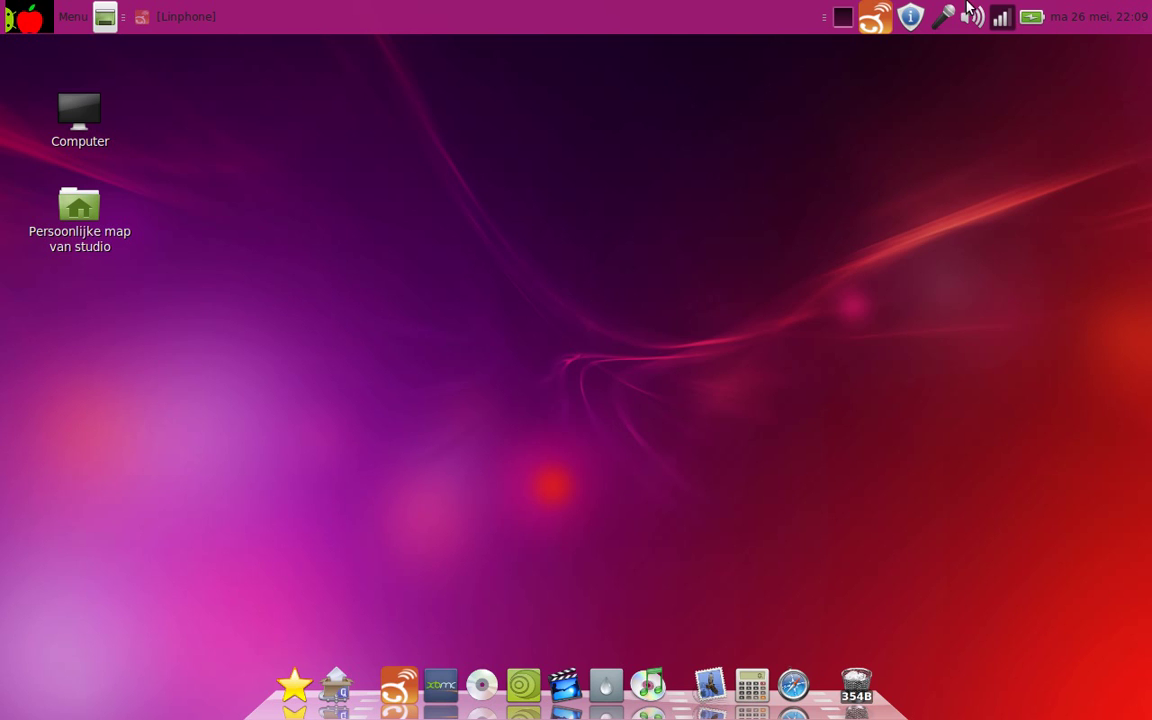
Step: View the panel's Eigenschappen and its Achtergrond settings, then close without changes
right_click(676, 12)
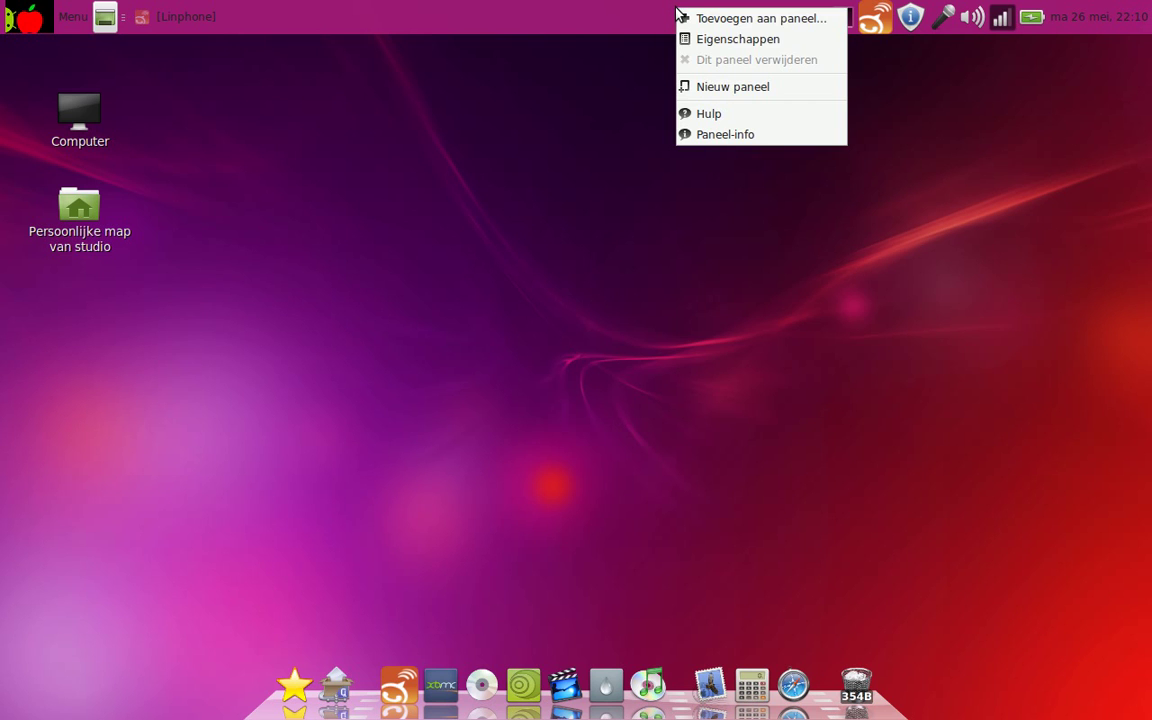
left_click(708, 40)
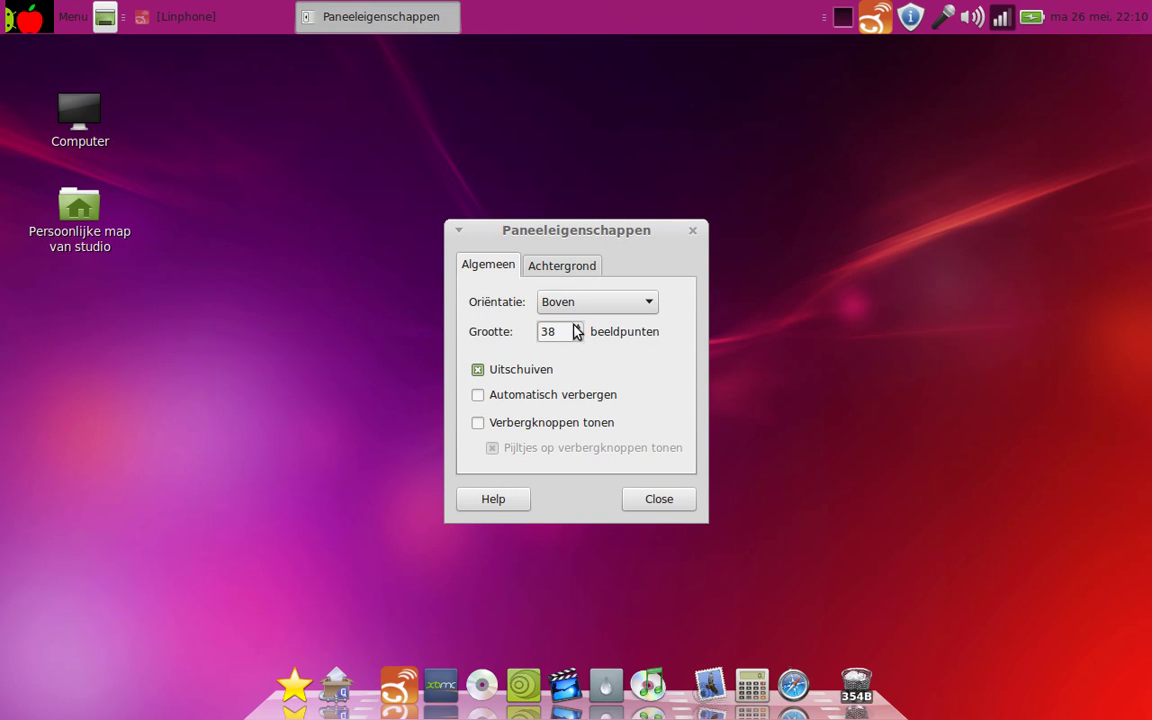
left_click(565, 268)
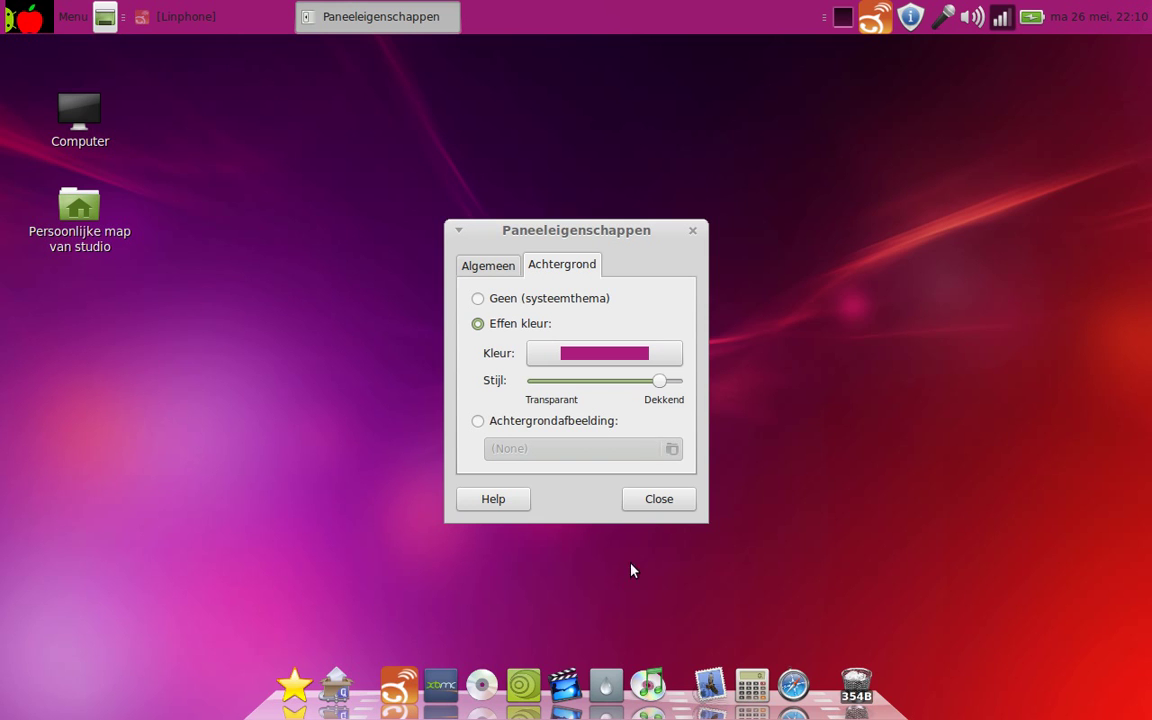
left_click(655, 505)
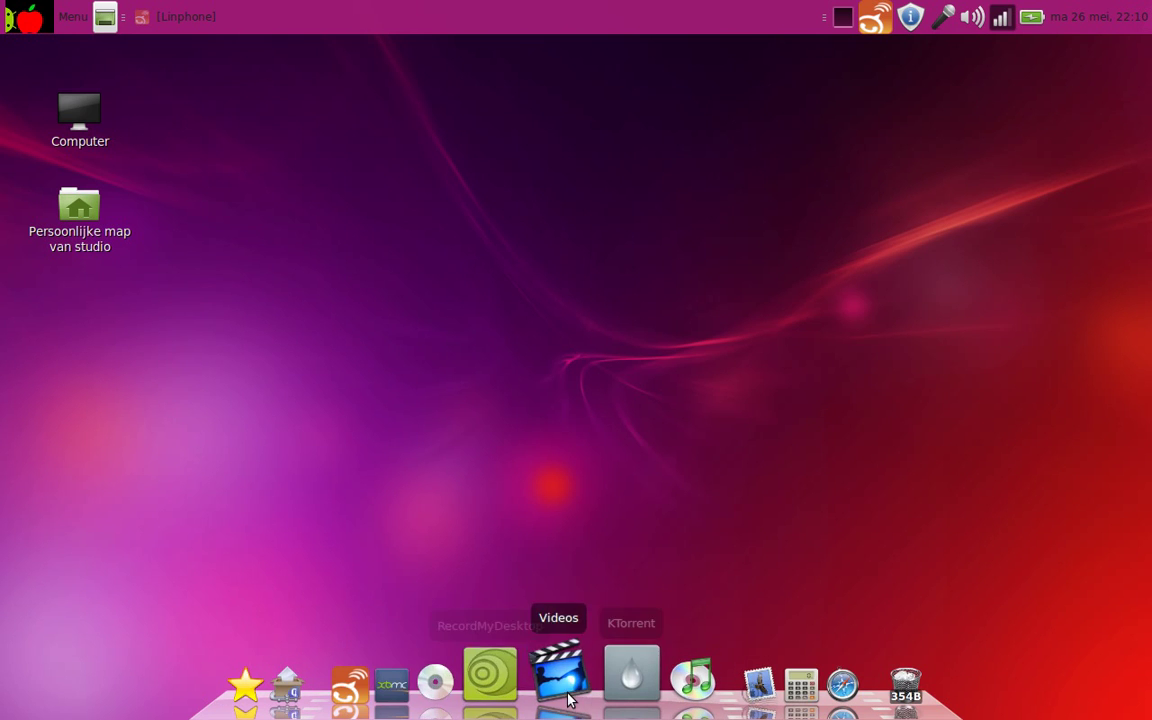
Step: Launch Cairo-Dock from Systeemgereedschap and open its Configureren settings window
left_click(72, 16)
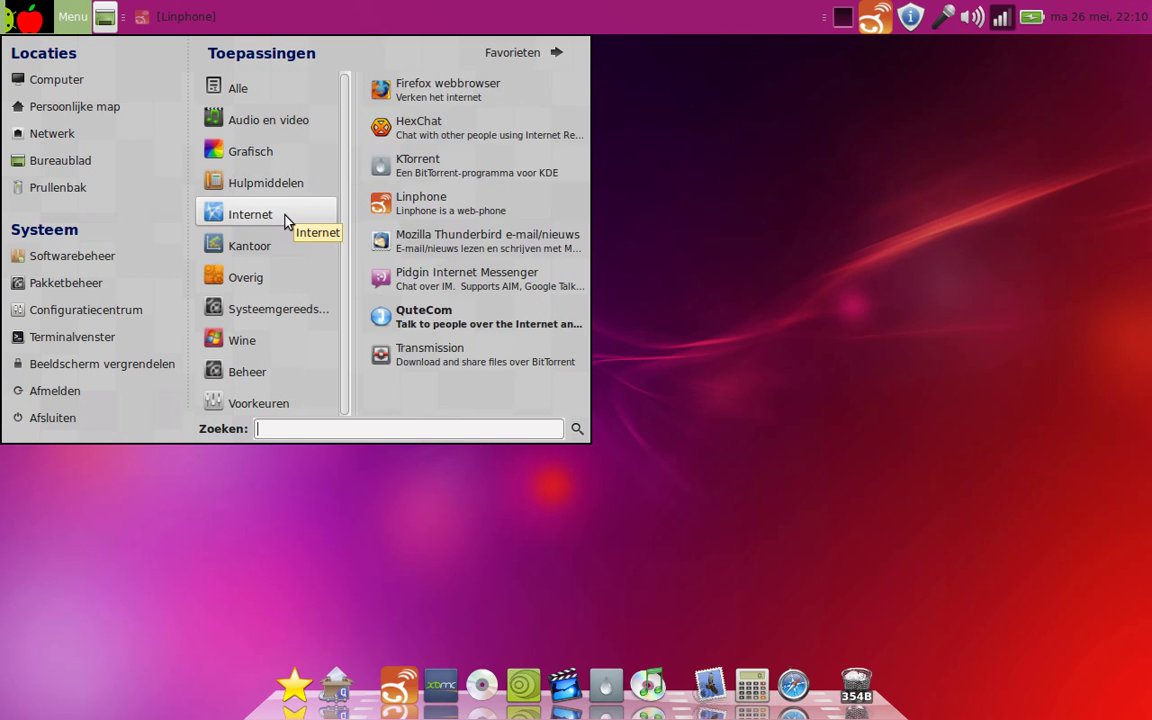
mouse_move(266, 309)
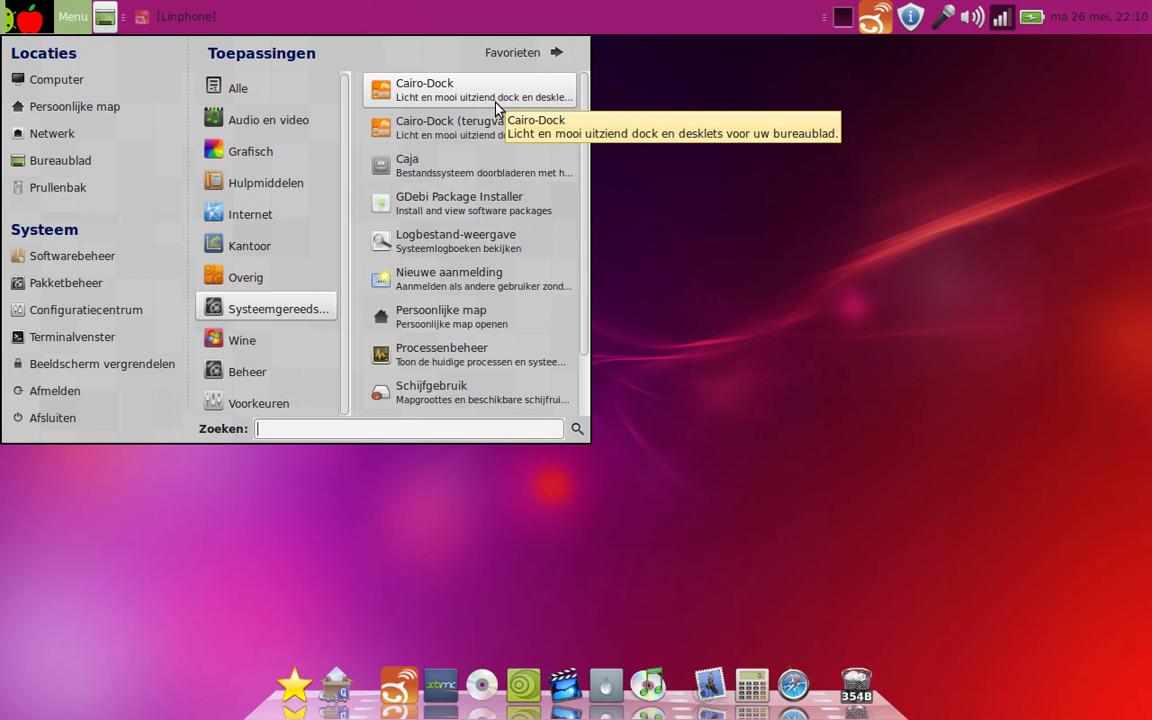
left_click(828, 558)
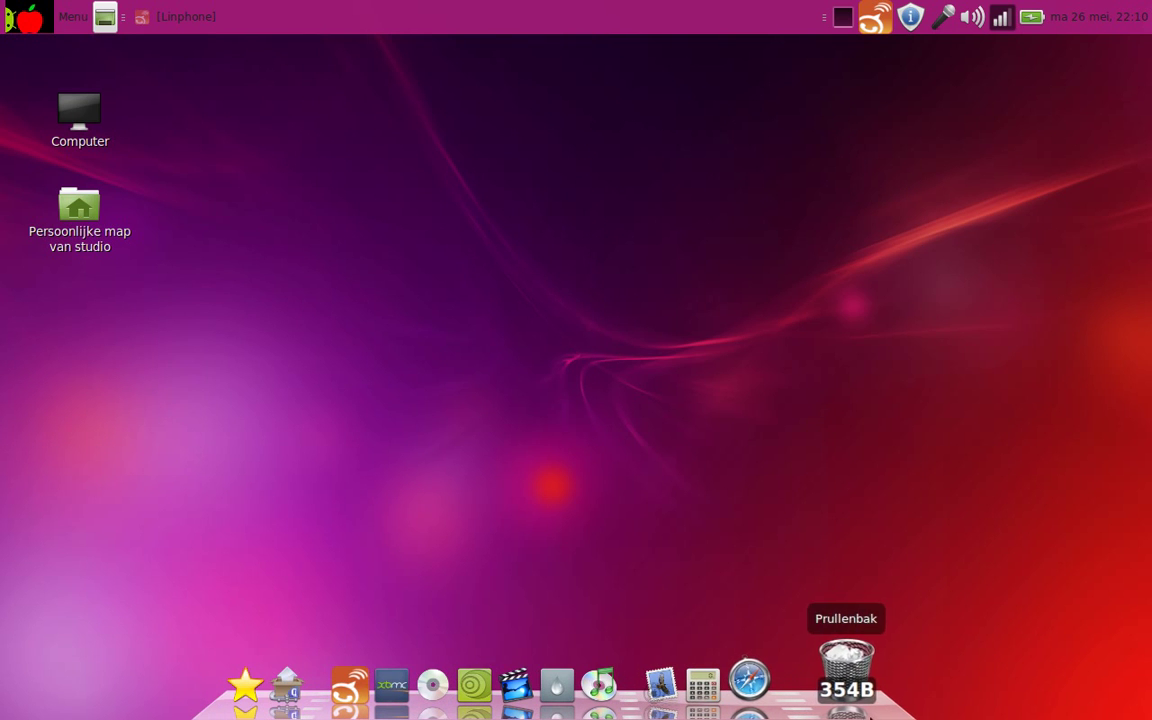
right_click(882, 712)
mouse_move(972, 703)
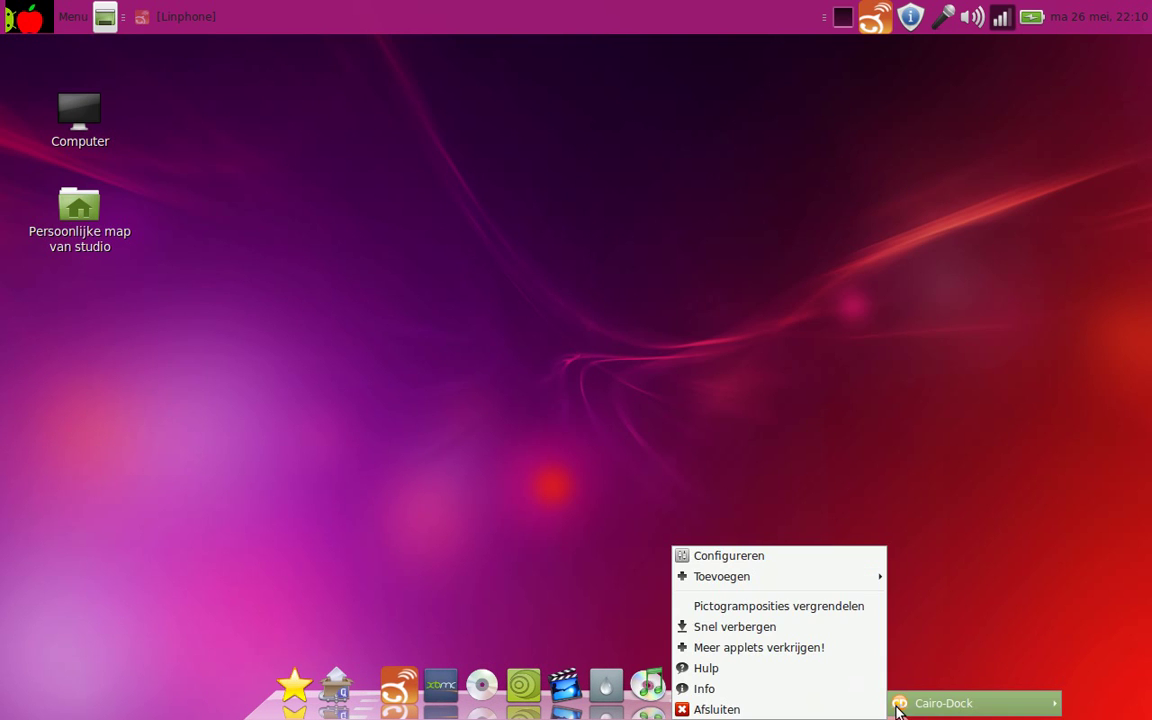
left_click(791, 560)
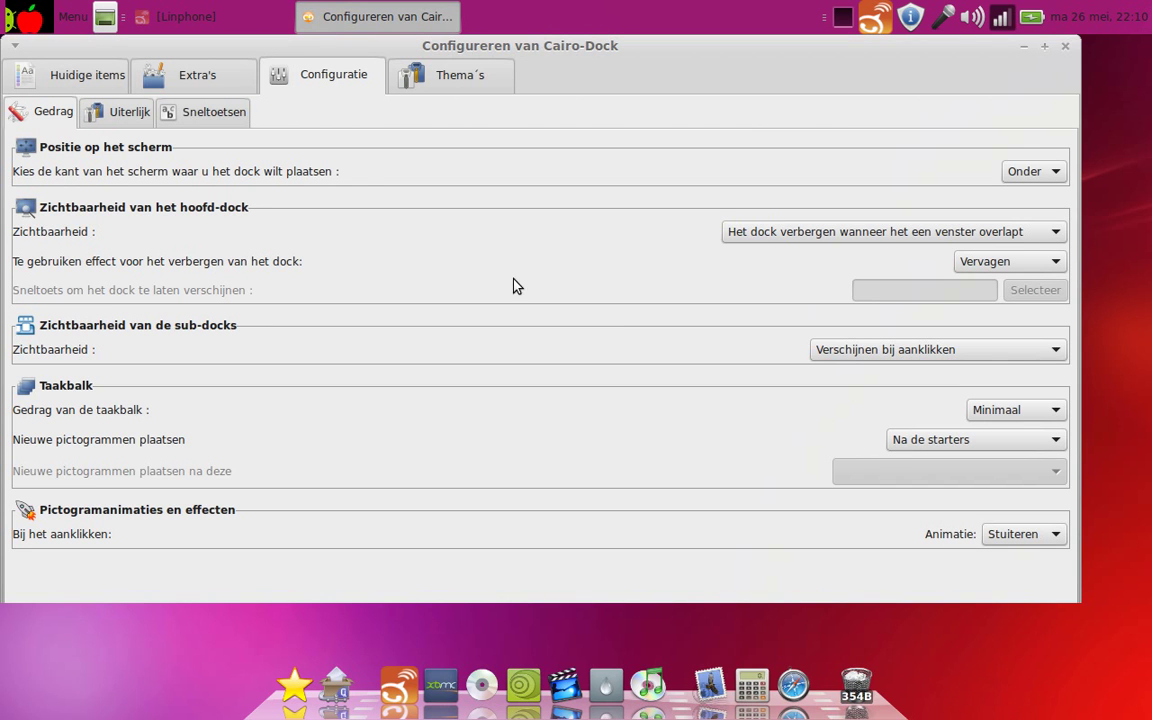
Step: Preview the MacOSX theme under Thema's, then close the configuration without applying it
left_click(493, 79)
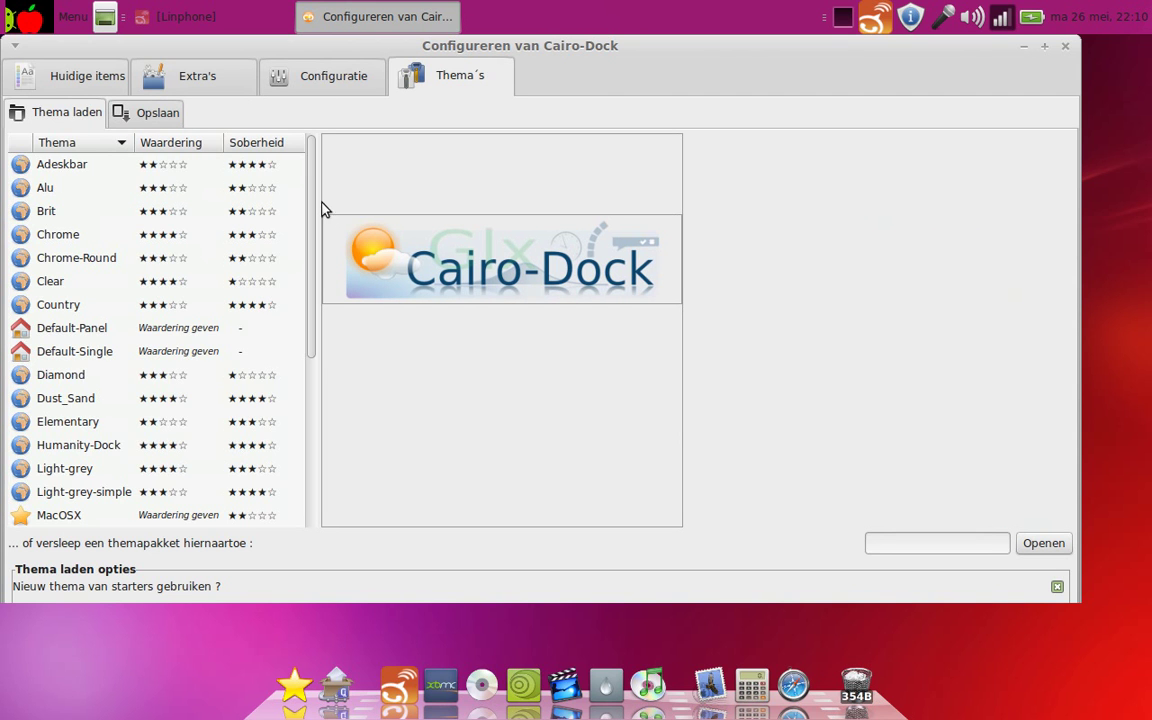
mouse_move(307, 188)
left_mouse_down()
mouse_move(310, 408)
mouse_move(307, 275)
left_mouse_up()
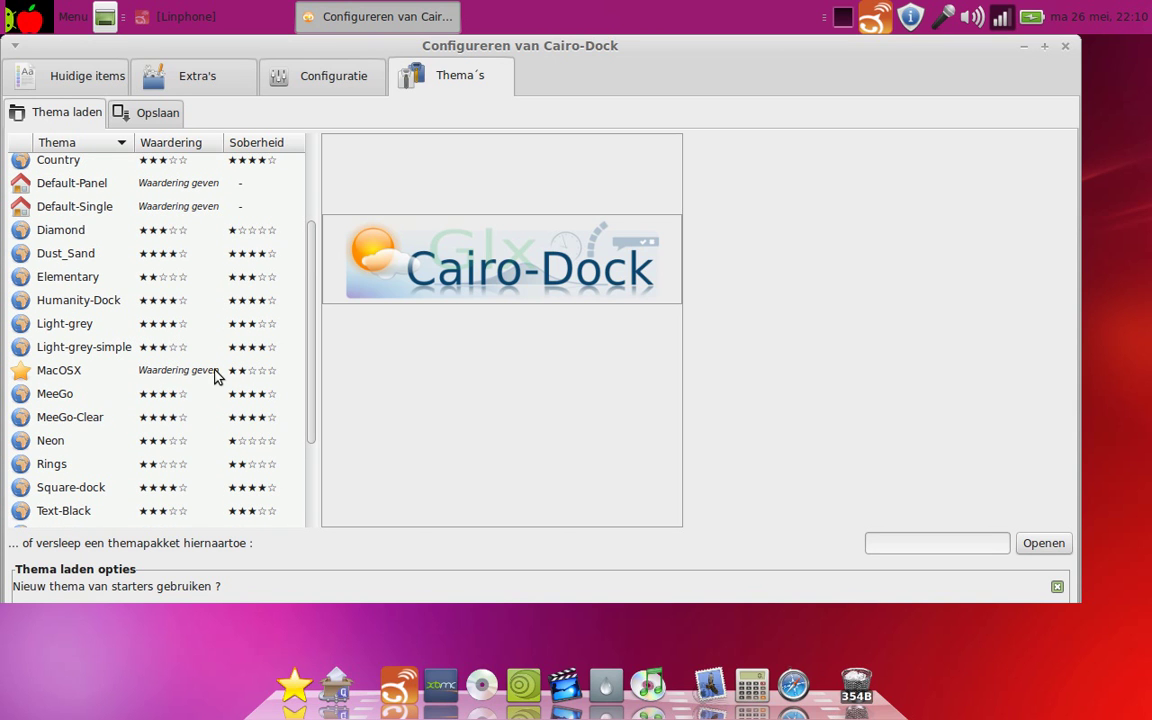
left_click(276, 379)
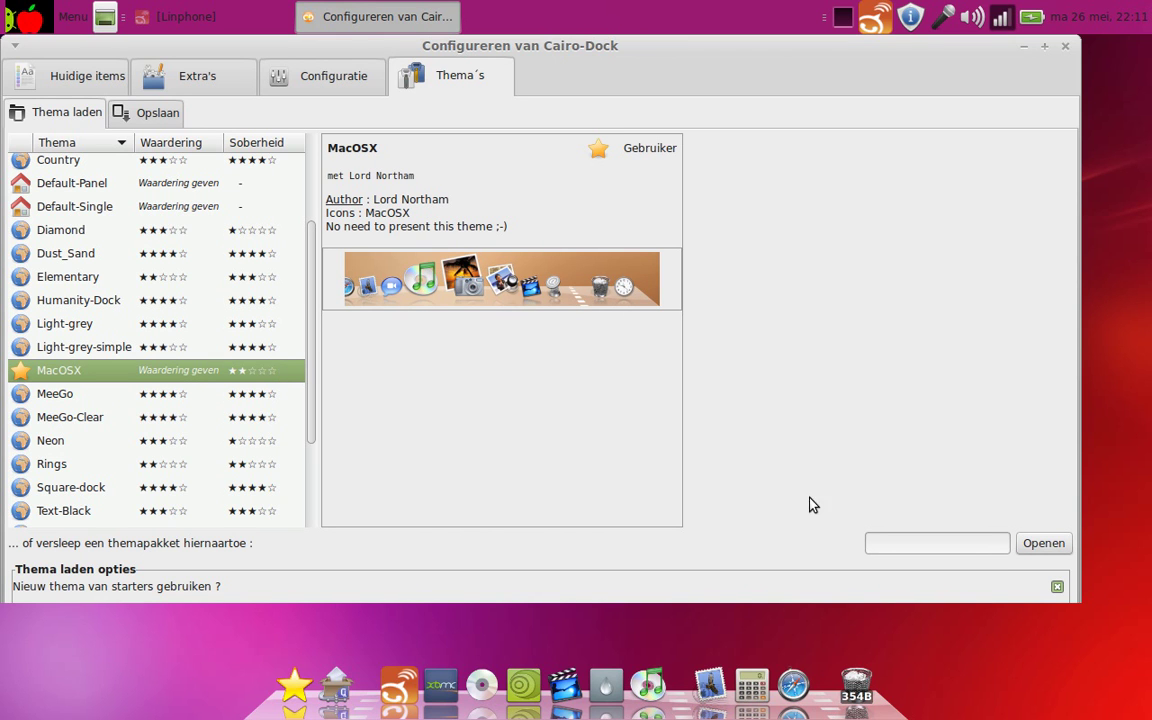
left_click(1066, 46)
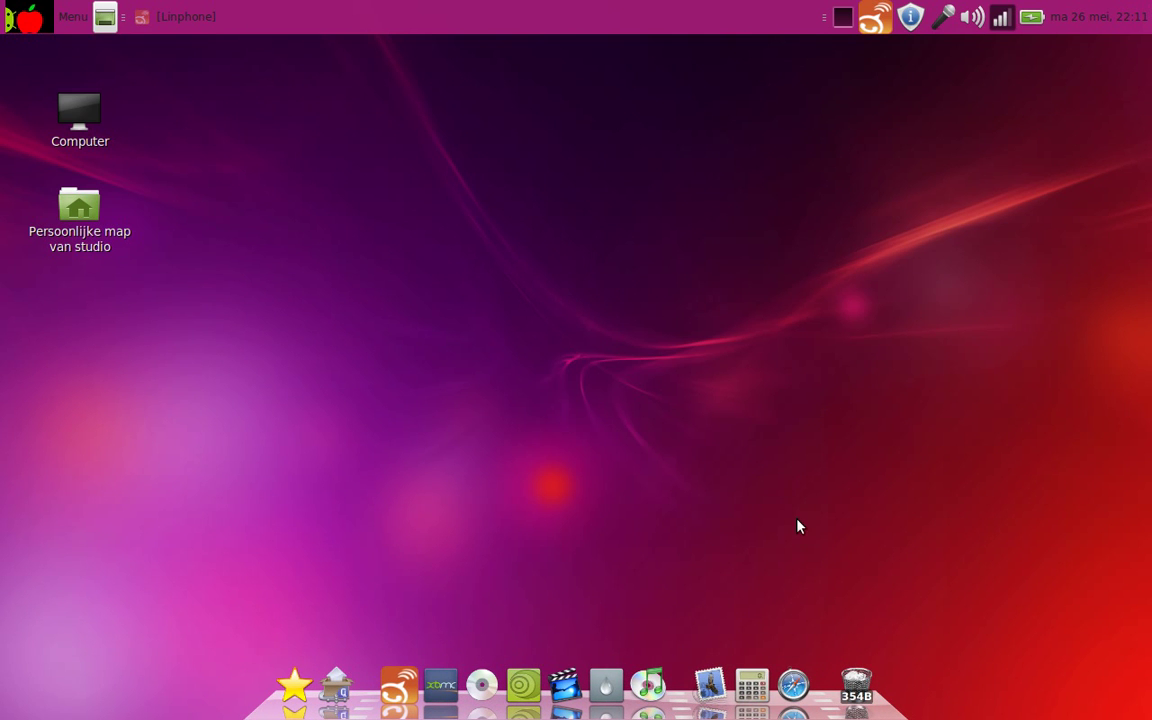
Step: Start XBMC Media Center from the menu's Audio en video category
left_click(32, 14)
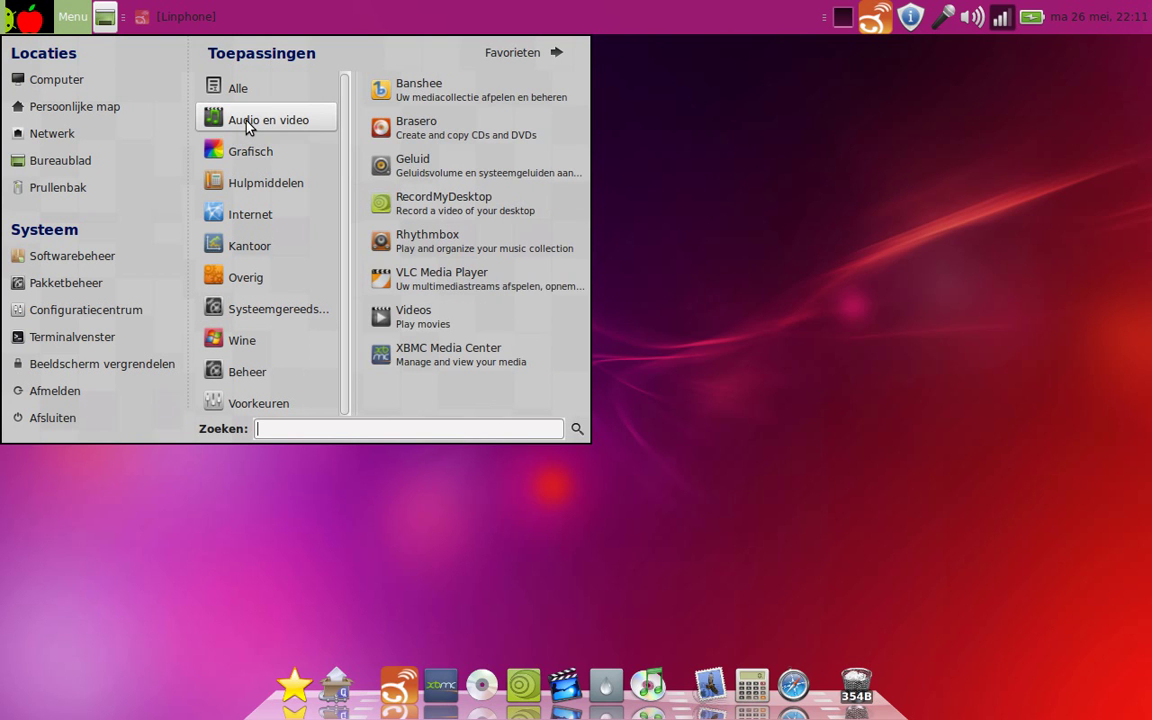
mouse_move(266, 120)
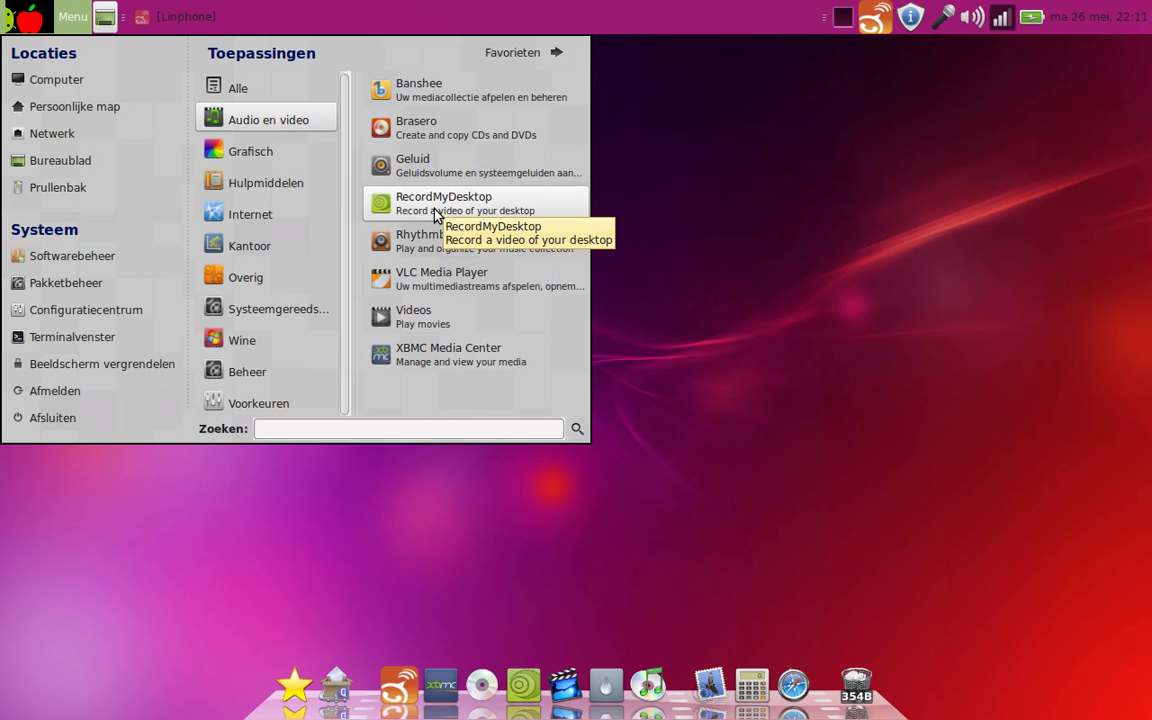
left_click(436, 355)
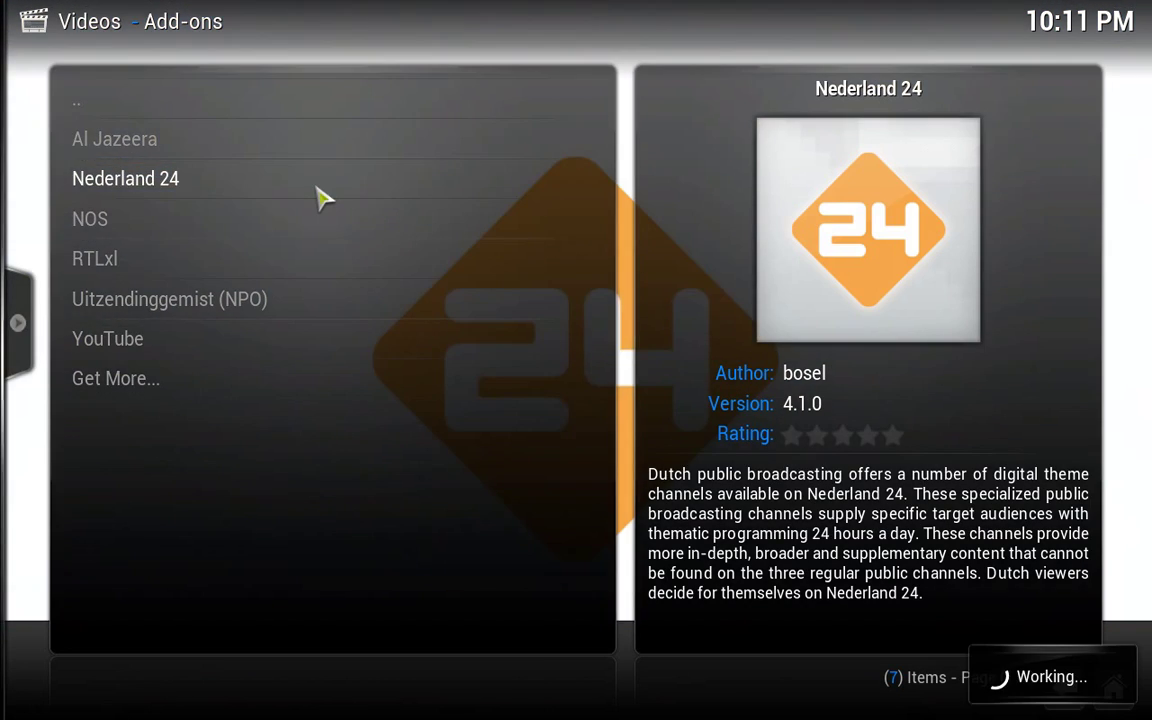
Step: Play and stop a Nederland 24 channel, then return Home and show XBMC's shutdown options
left_click(320, 195)
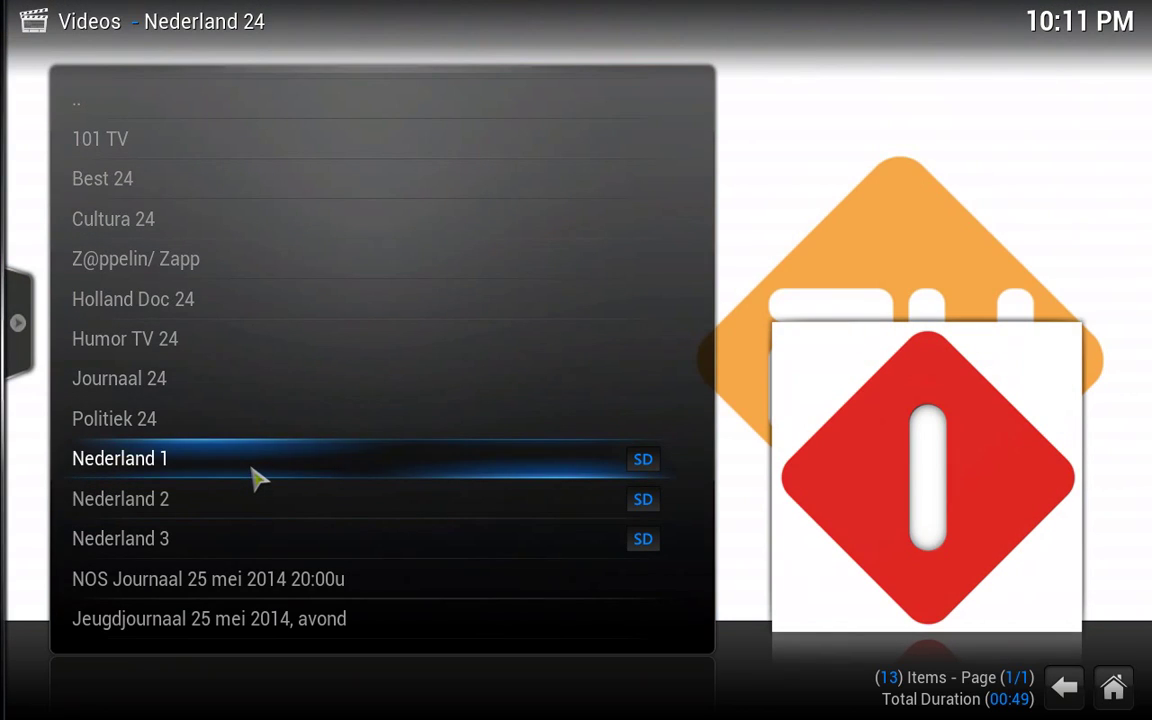
left_click(252, 472)
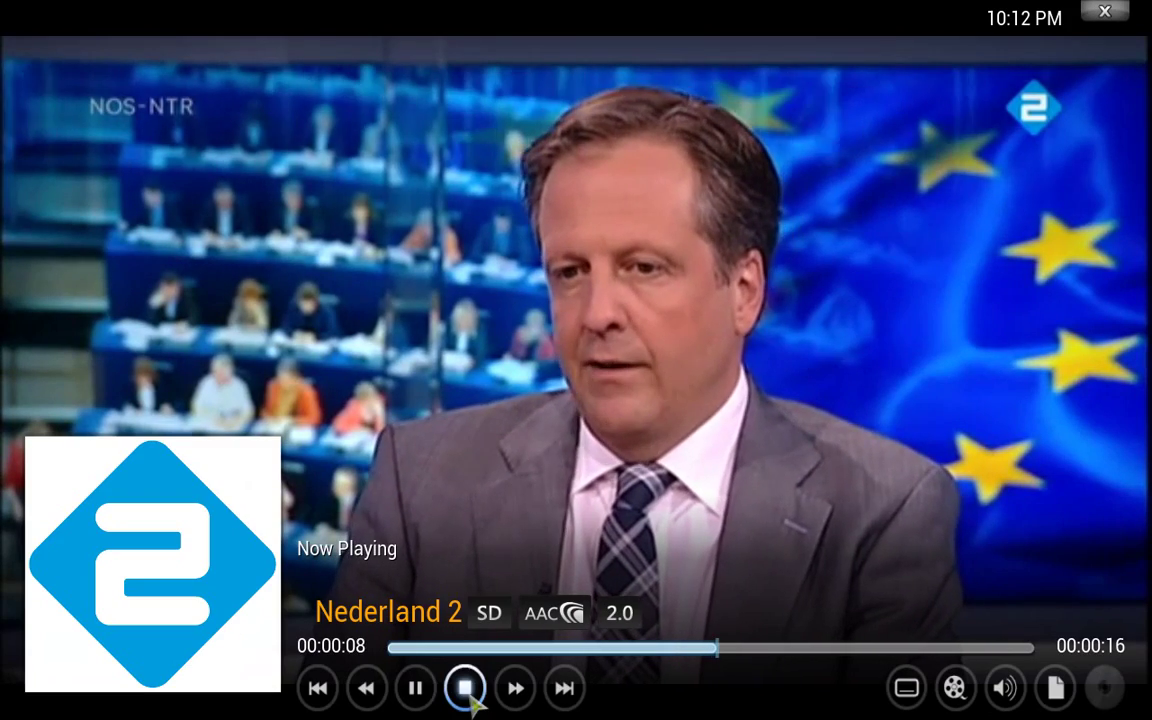
left_click(467, 689)
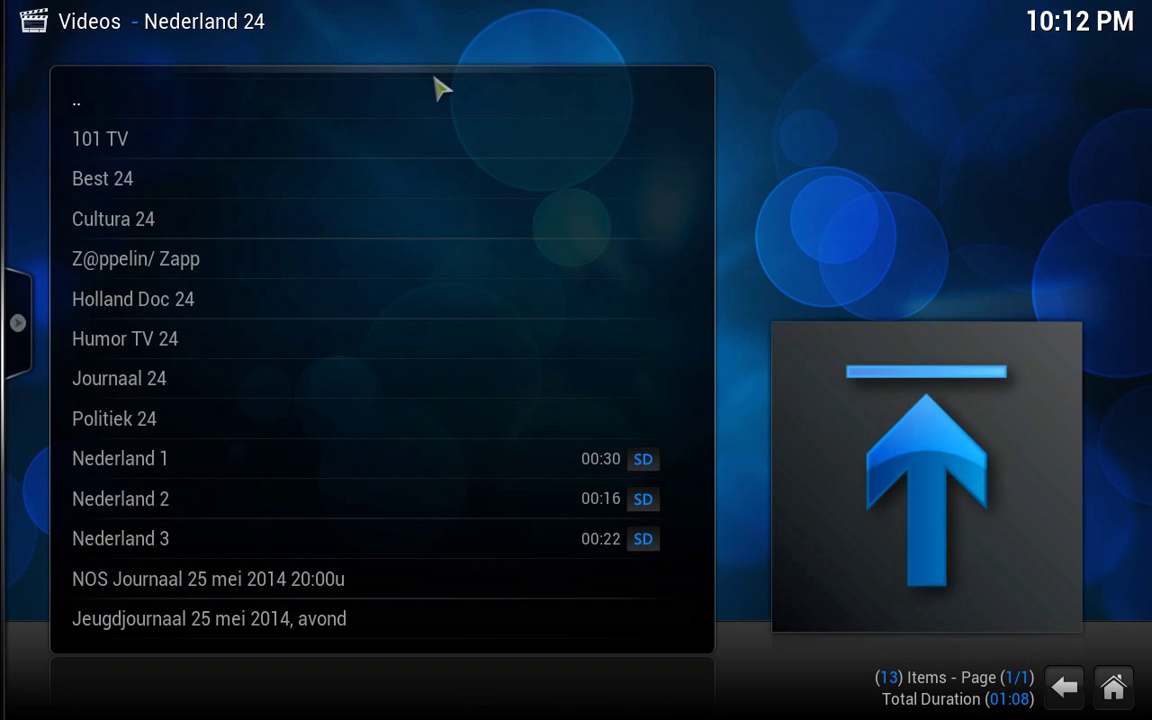
left_click(438, 95)
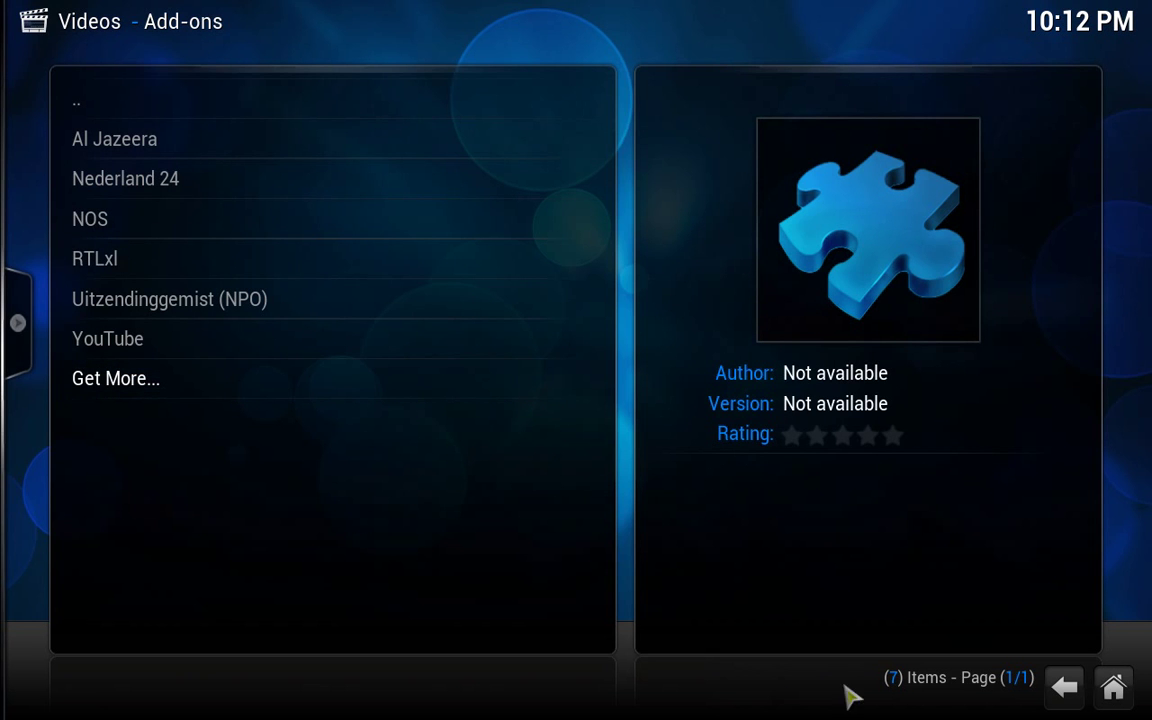
left_click(1113, 688)
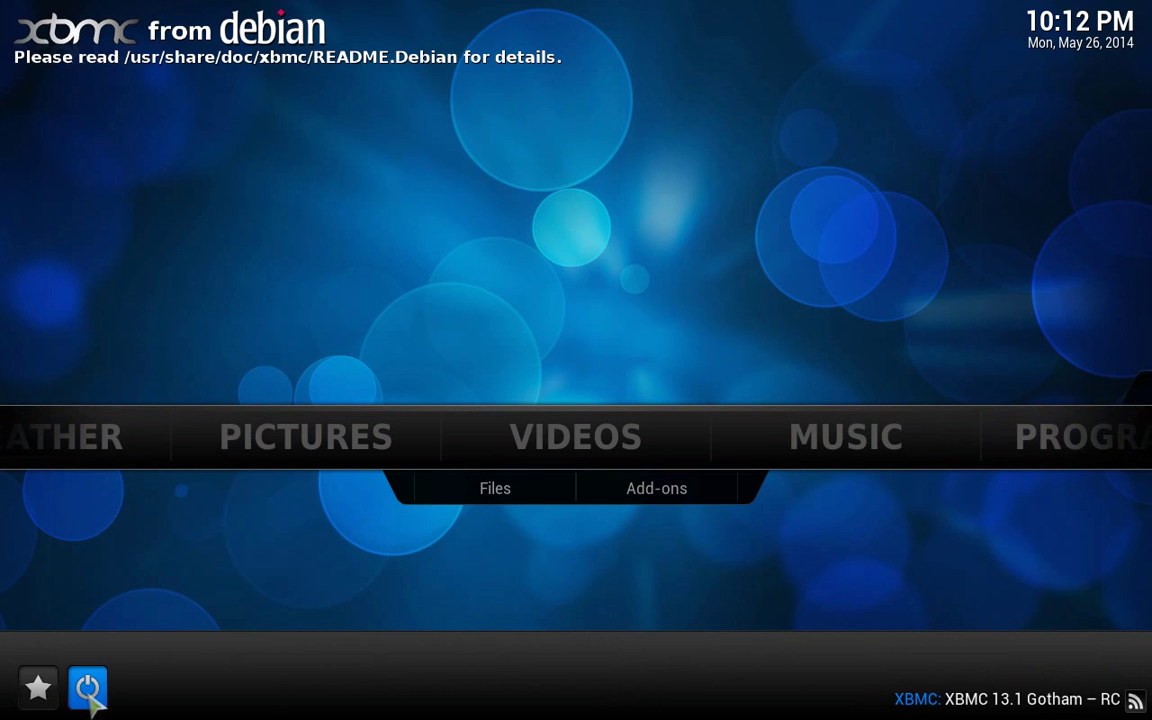
left_click(87, 687)
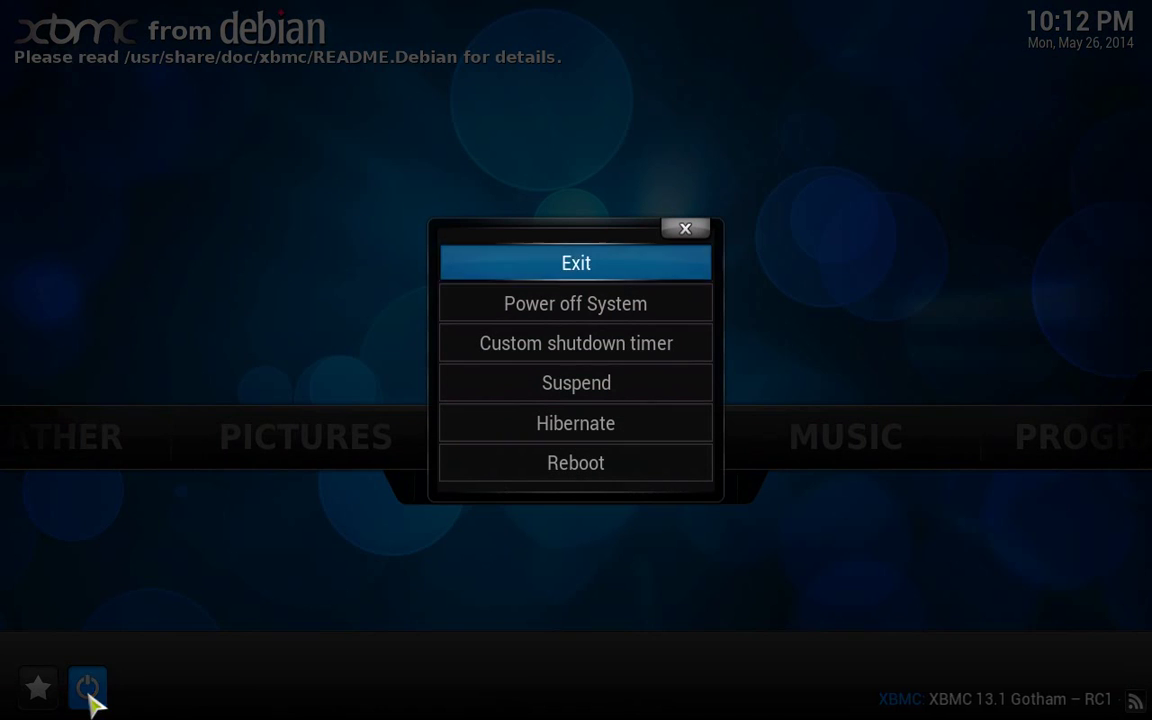
Step: Exit XBMC to the desktop and open the applications menu again
left_click(514, 268)
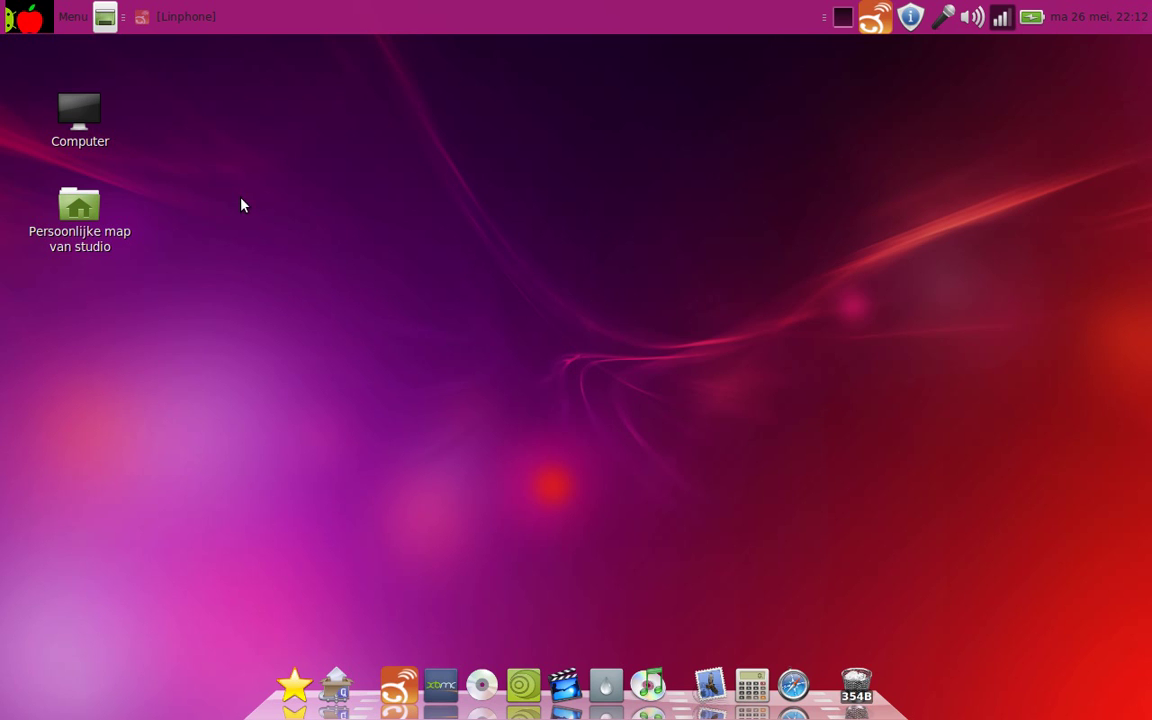
left_click(44, 18)
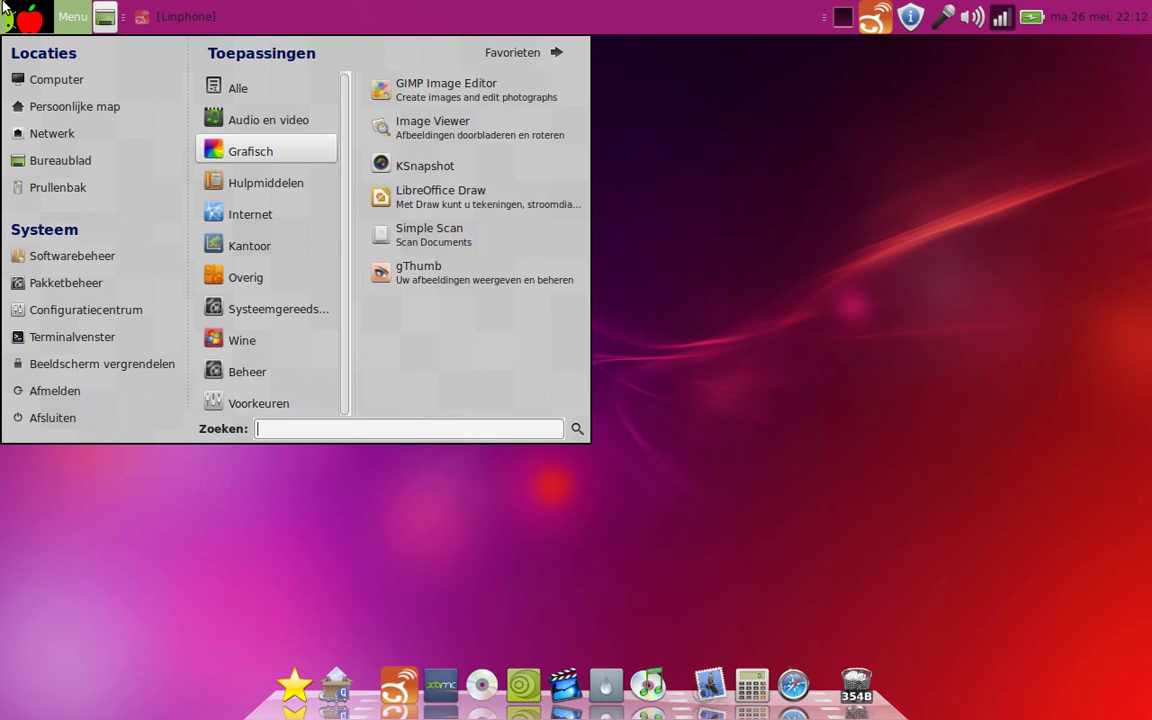
left_click(730, 300)
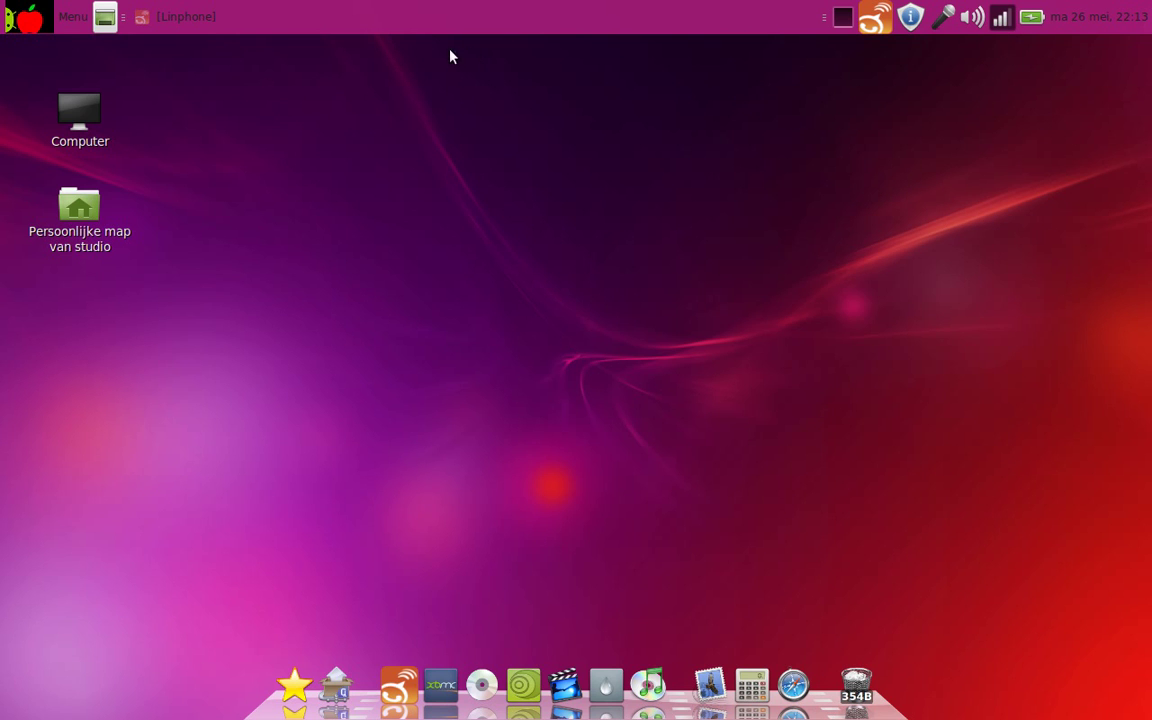
left_click(45, 27)
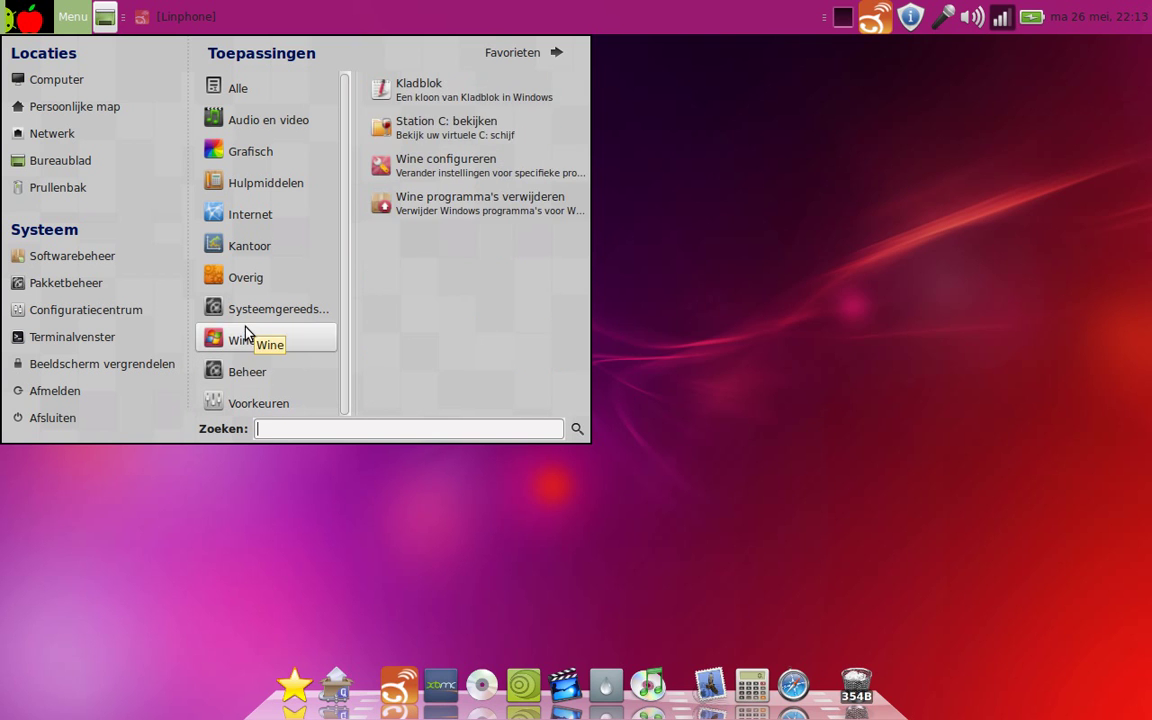
mouse_move(268, 120)
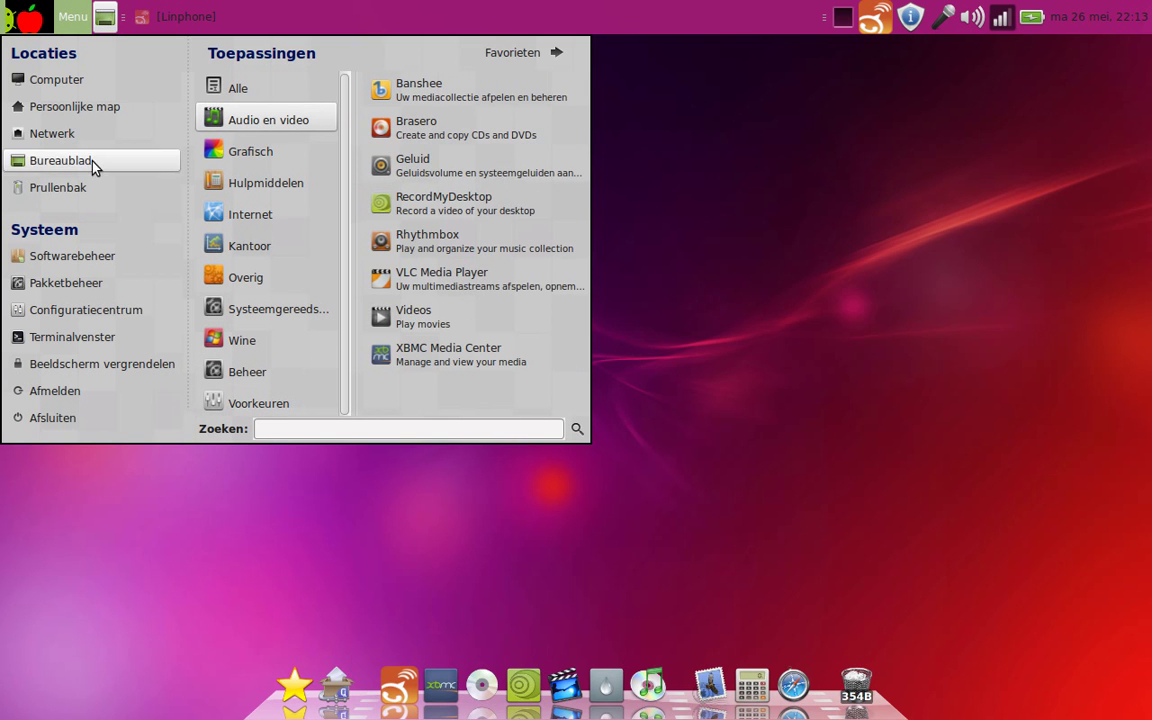
Step: Launch Softwarebeheer from the menu and confirm the administrator password
left_click(113, 257)
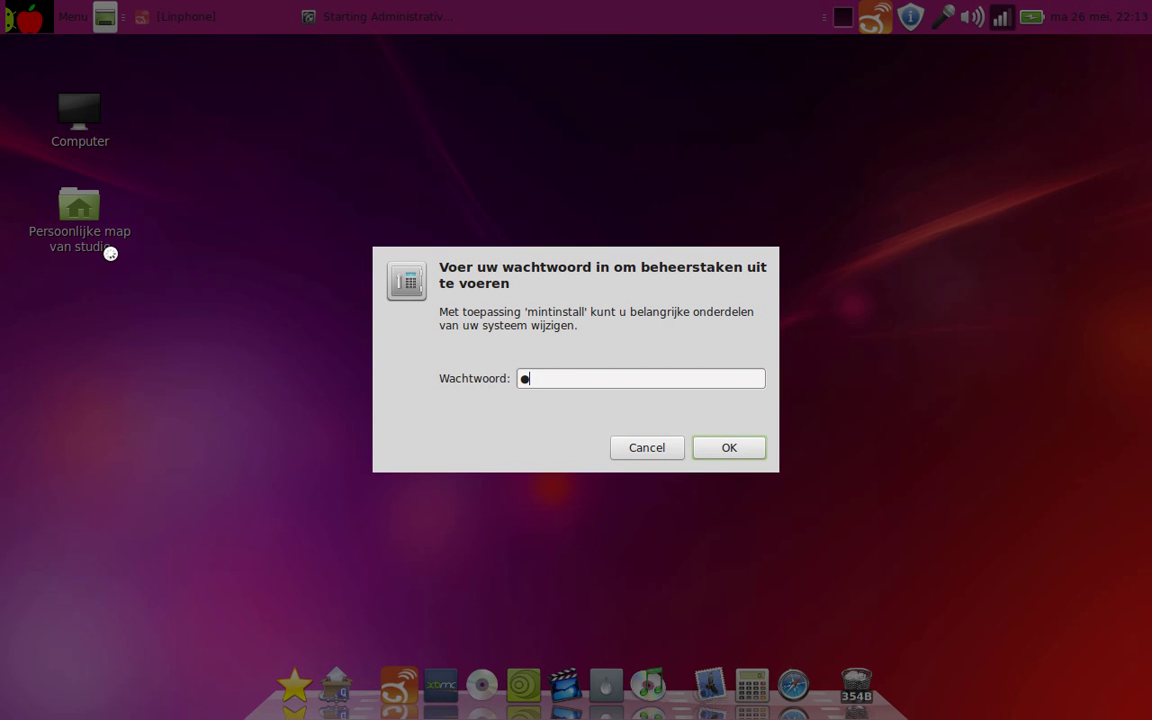
key("Return")
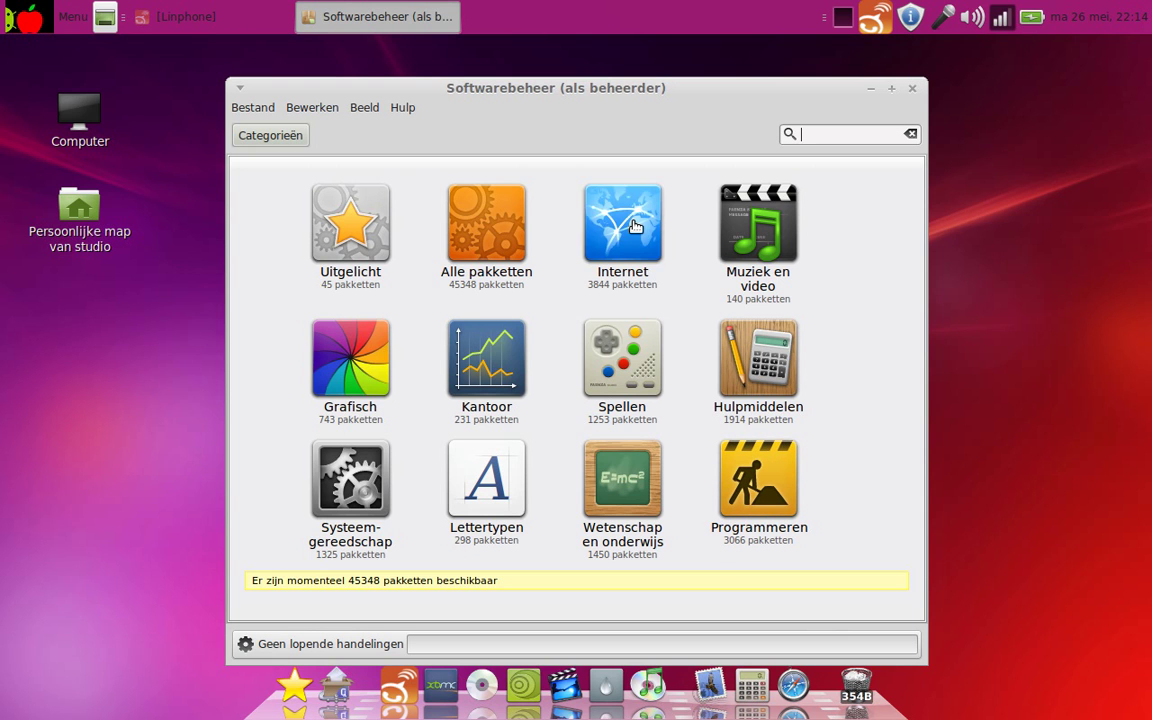
Step: Browse the Uitgelicht featured packages, past Skype, to open Audacity's details page
left_click(338, 234)
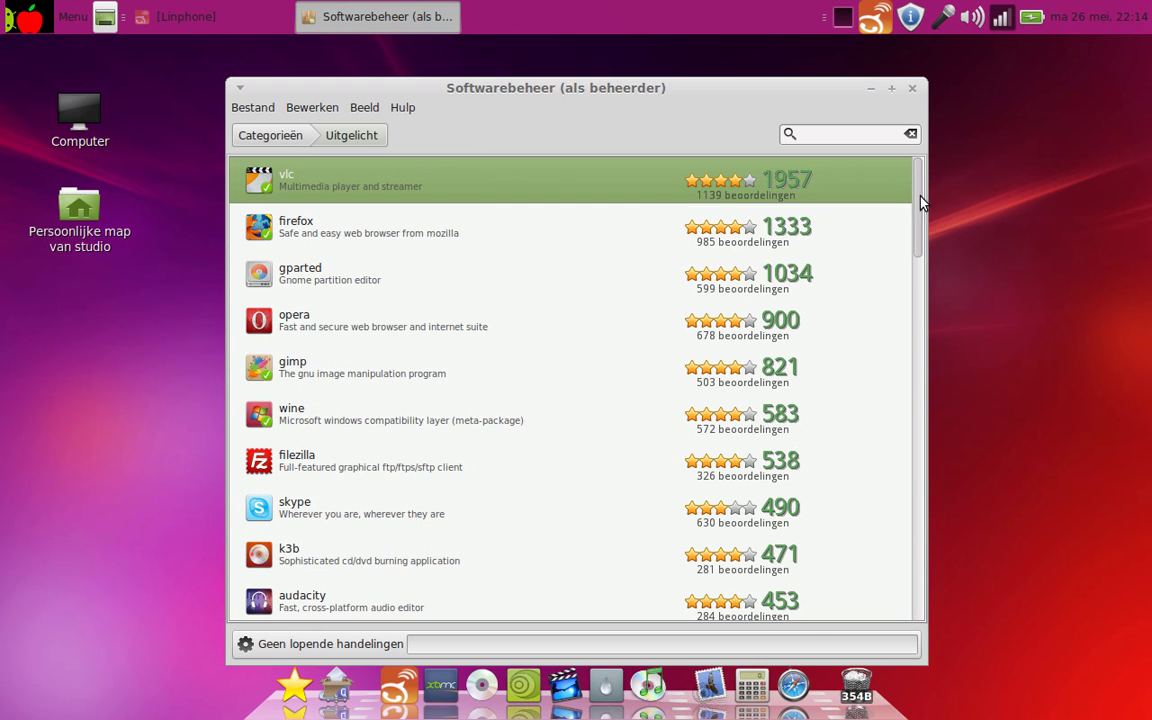
scroll(922, 203, "down", 1)
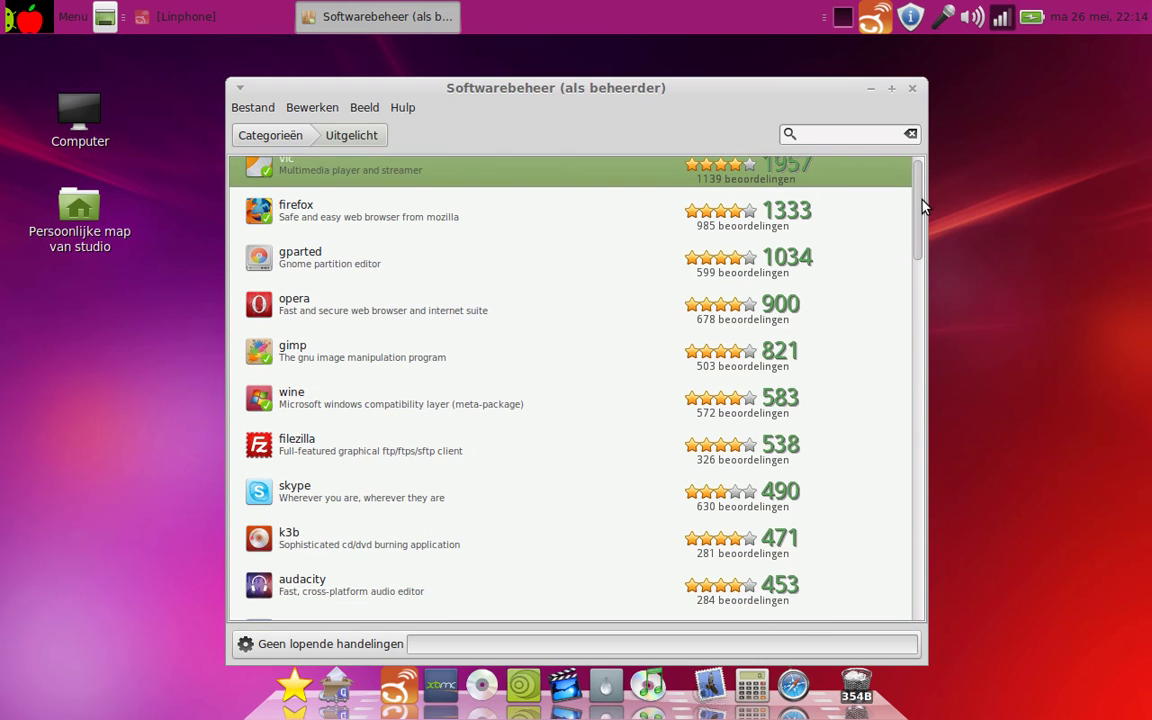
scroll(922, 200, "up", 1)
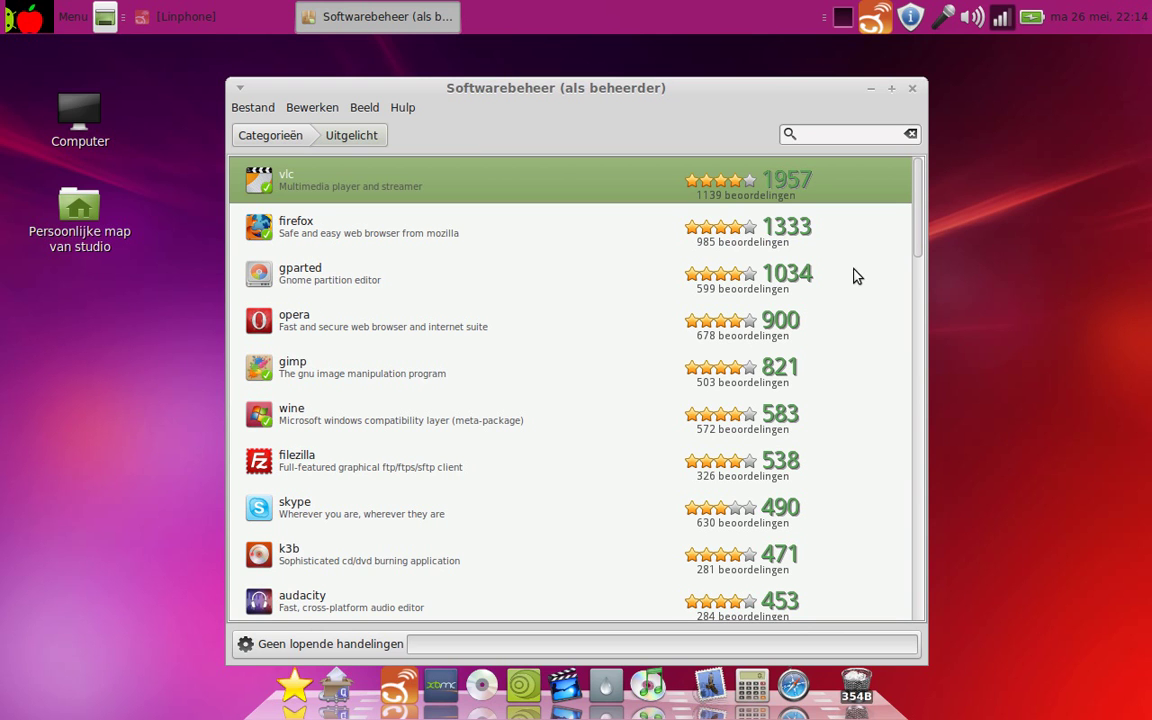
left_click_drag(921, 243, 923, 278)
left_click(696, 356)
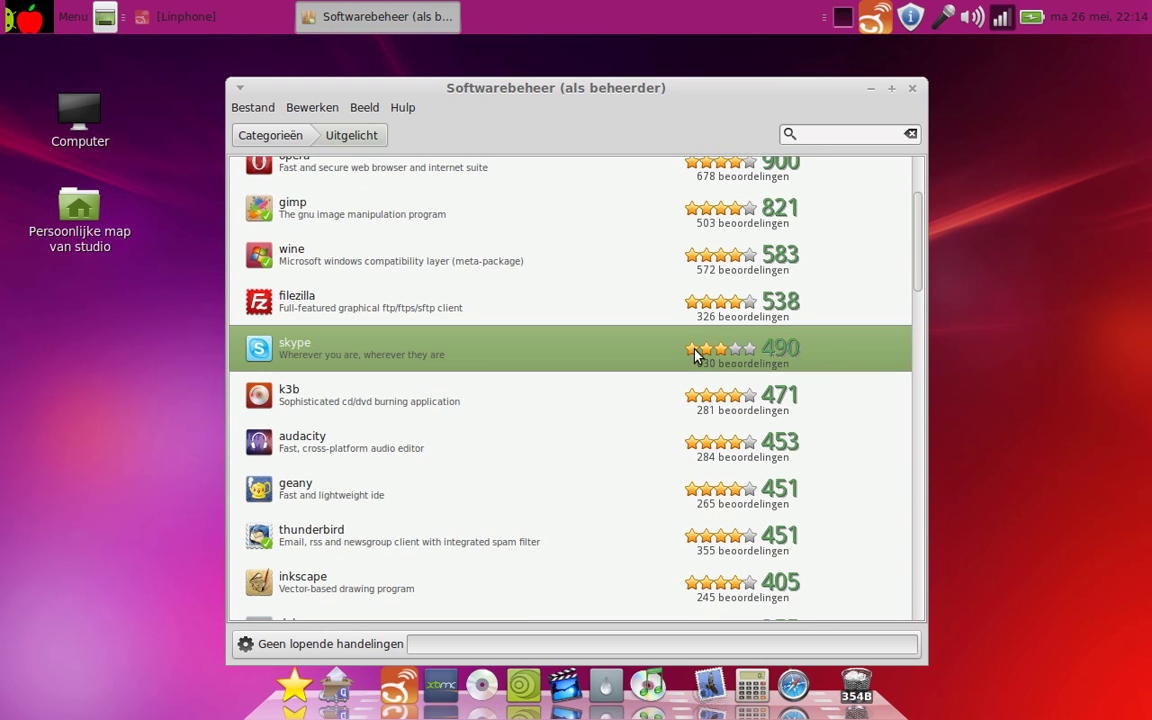
left_click_drag(923, 276, 923, 303)
left_click(390, 285)
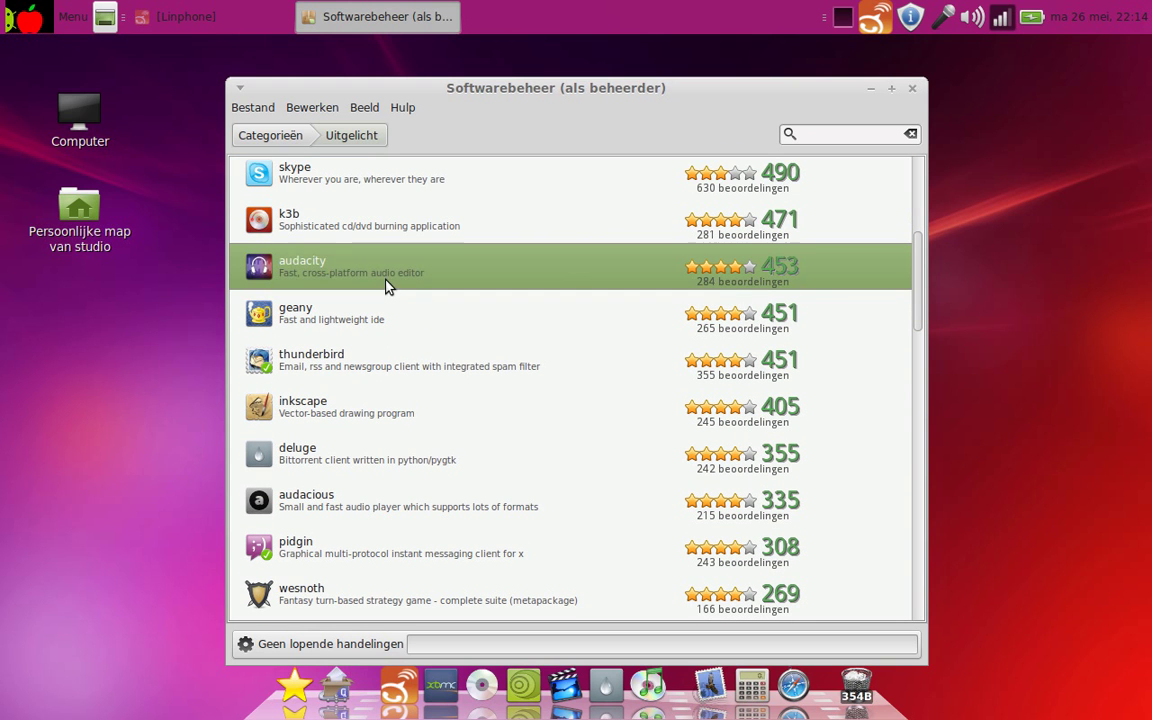
Step: Start installing Audacity, then return to the featured list and scroll to its end
left_click(800, 272)
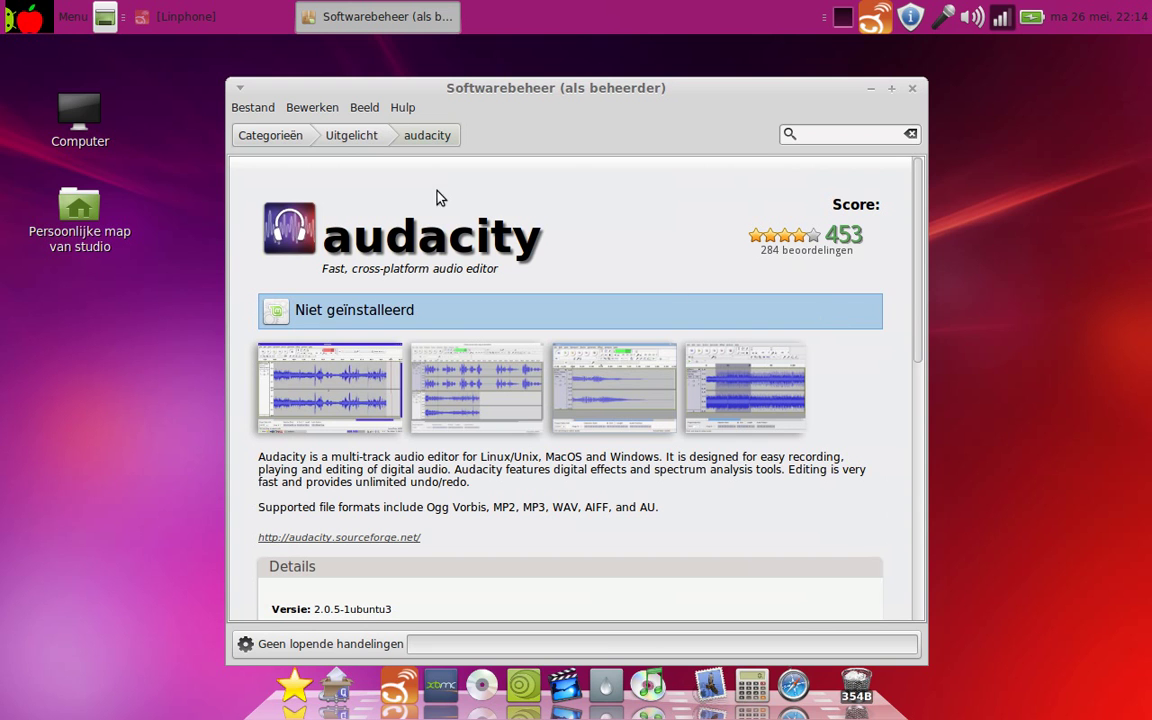
left_click(342, 136)
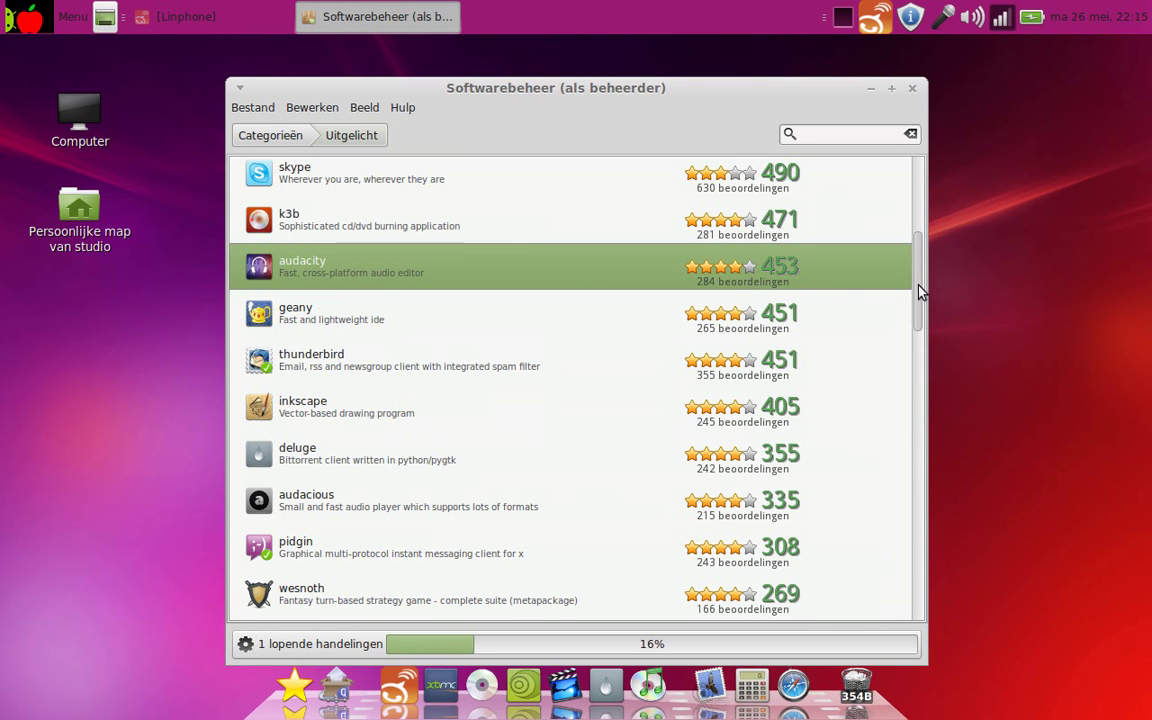
scroll(919, 307, "down", 2)
left_click_drag(919, 307, 929, 344)
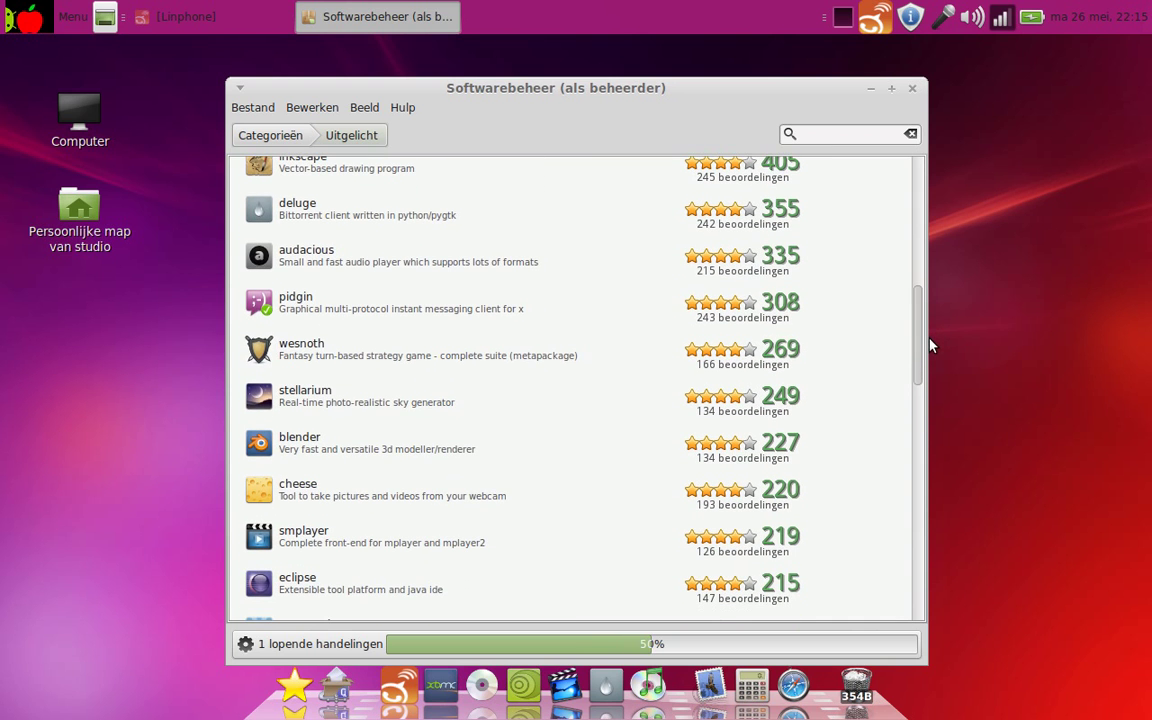
left_click_drag(929, 344, 941, 449)
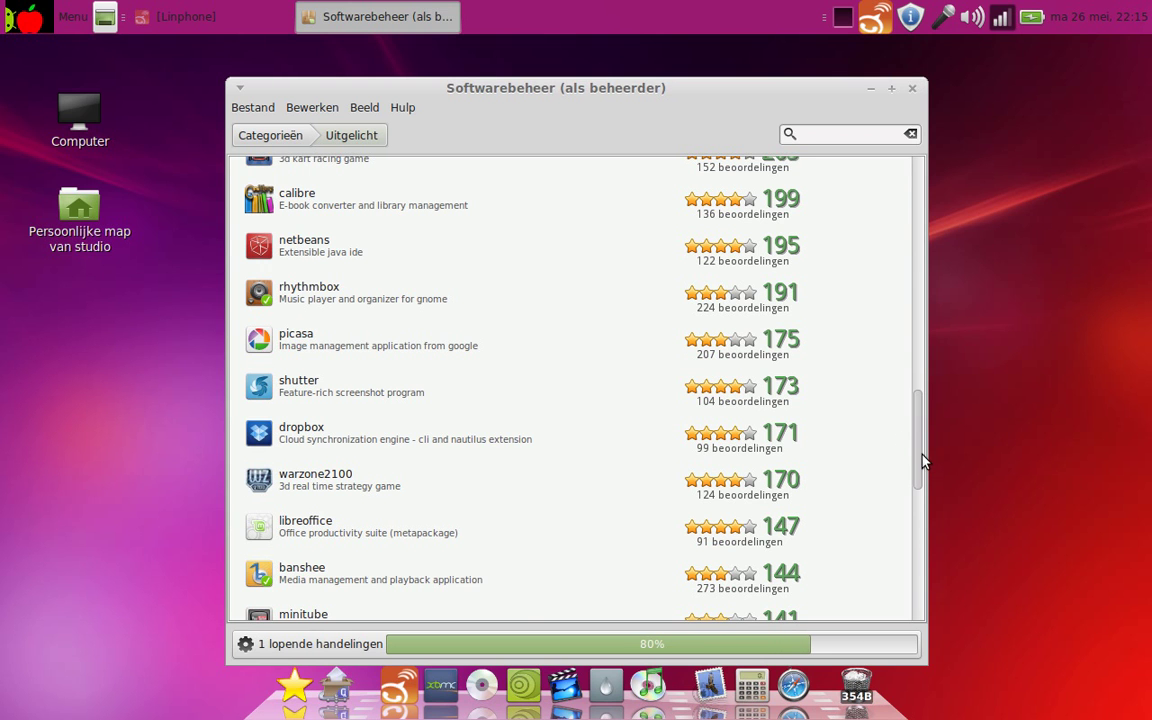
left_click_drag(920, 458, 931, 592)
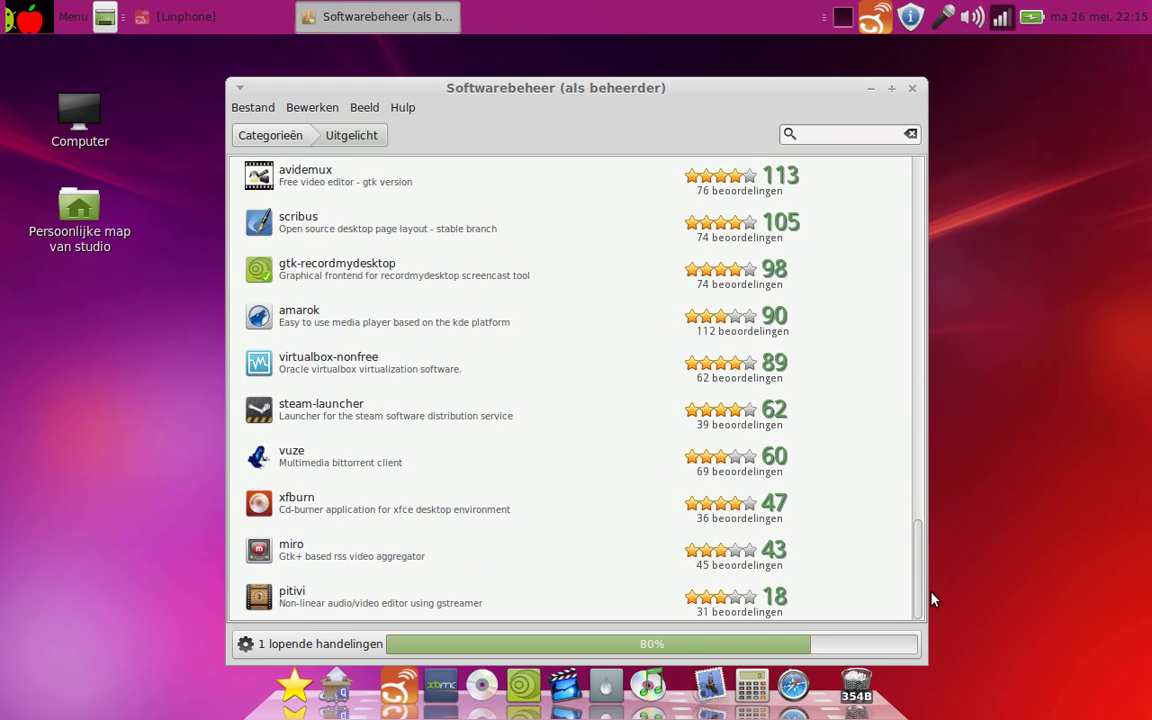
Step: Search packages for 'video edit', open the pitivi result and start installing it
left_click(867, 133)
type("video edit")
key("Return")
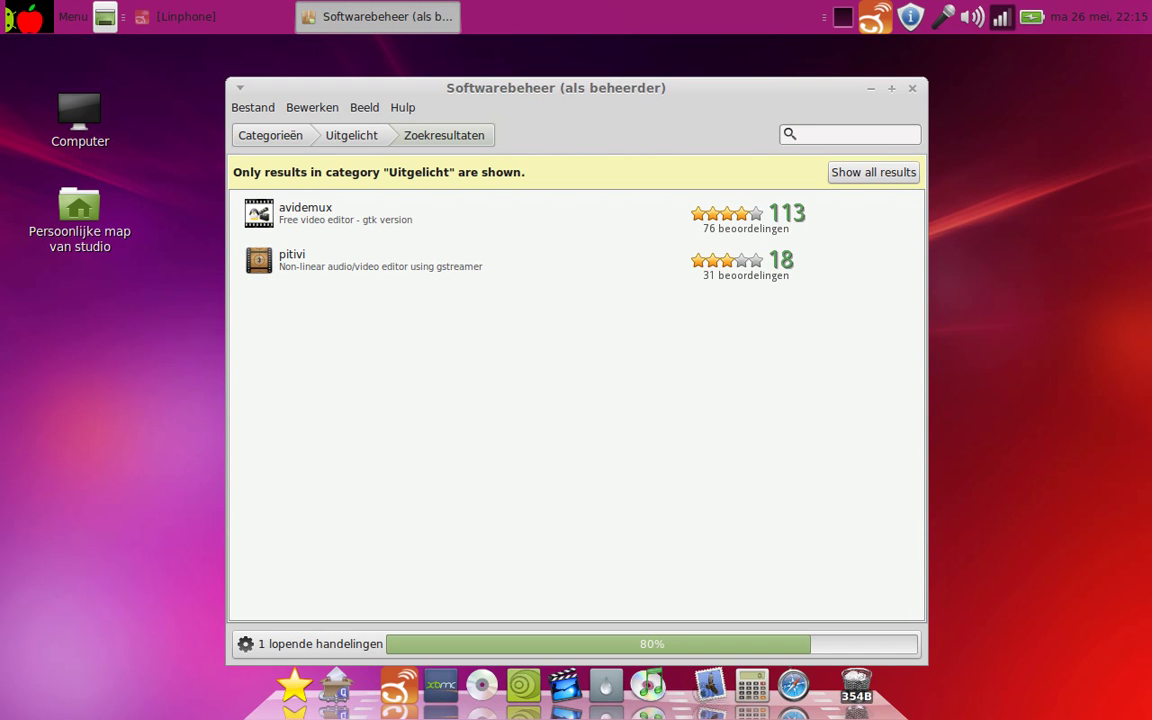
left_click(460, 260)
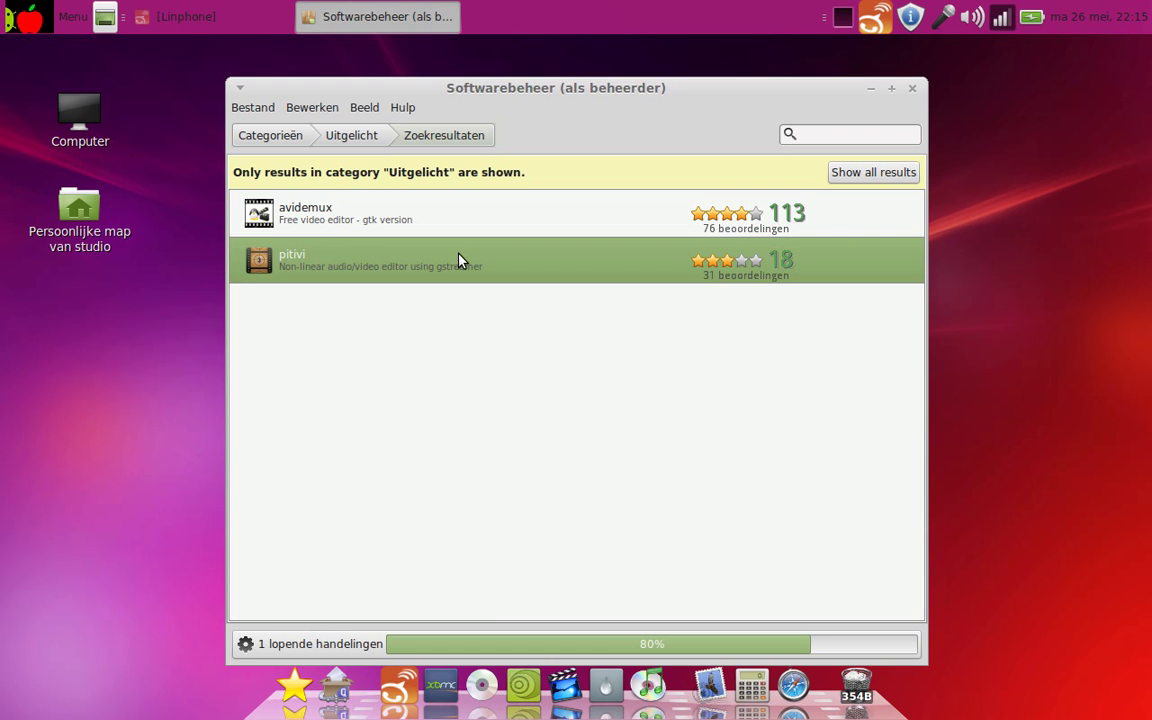
double_click(460, 260)
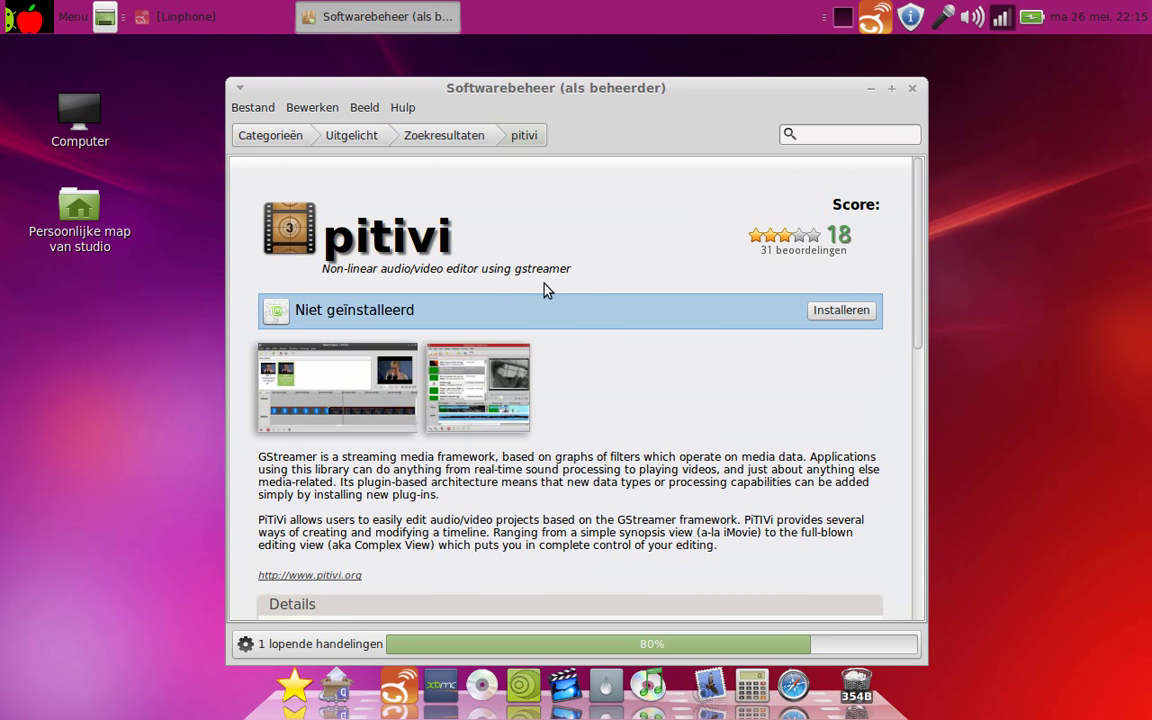
left_click(860, 312)
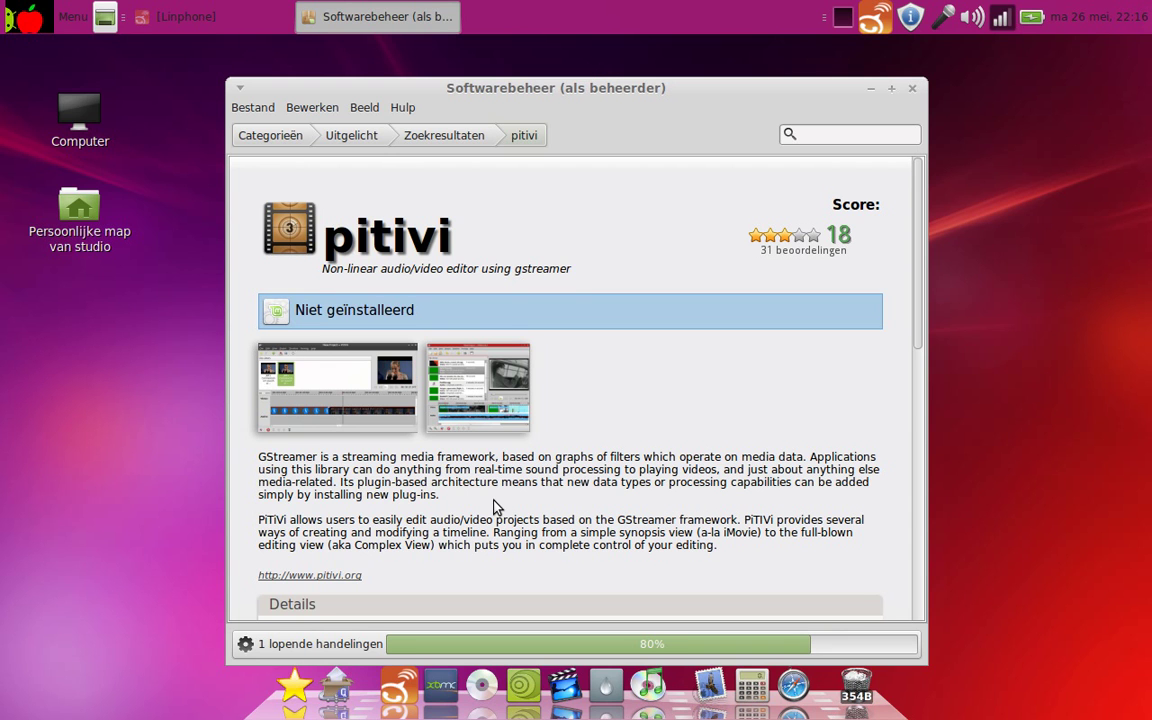
Step: Answer the 'Deze nieuwe toepassing openen?' offer for Audacity and reopen the applications menu
left_click(33, 14)
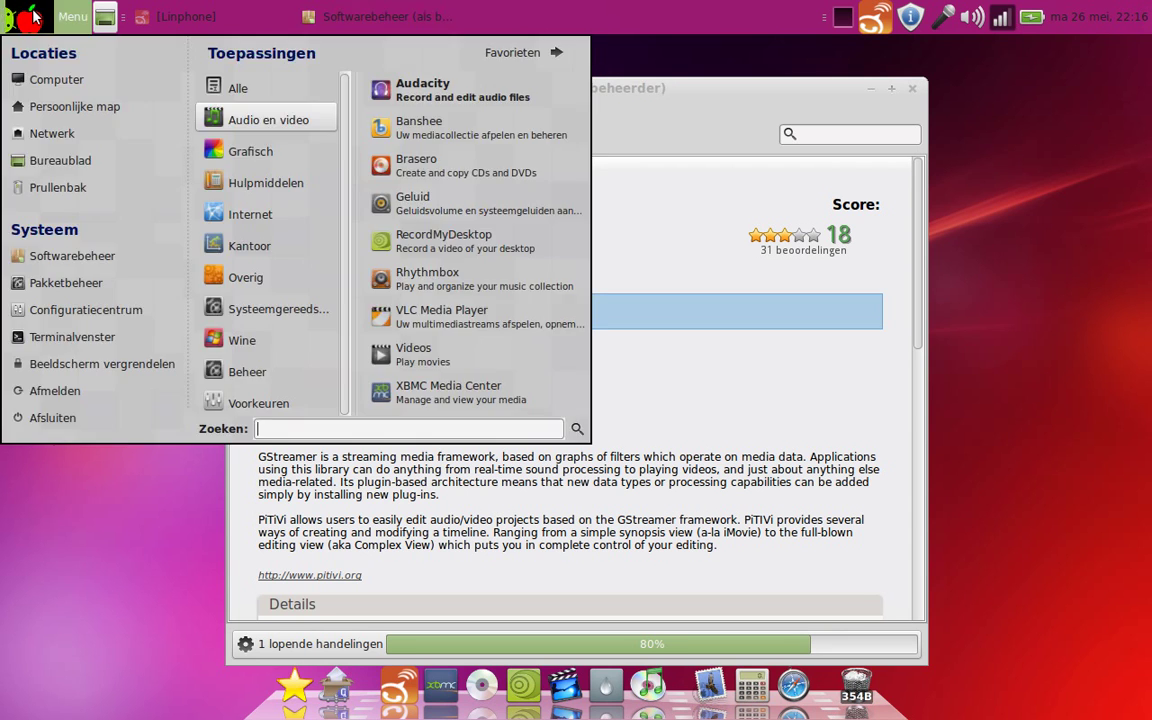
mouse_move(250, 151)
left_click(730, 284)
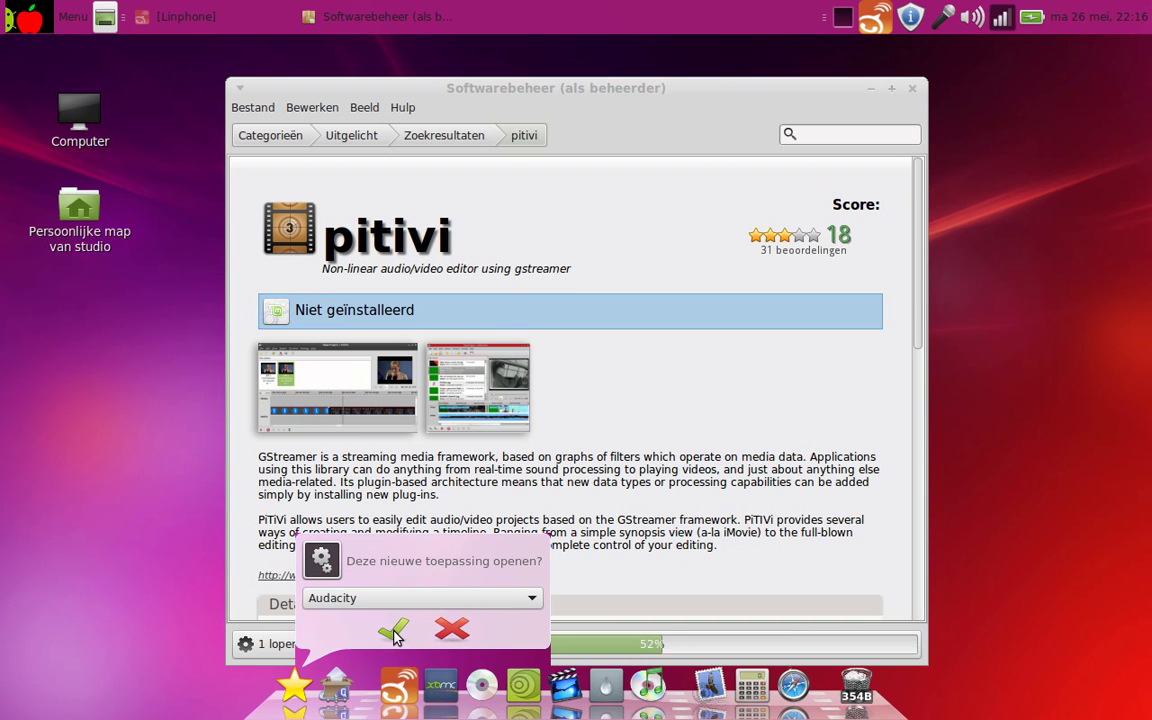
left_click(454, 630)
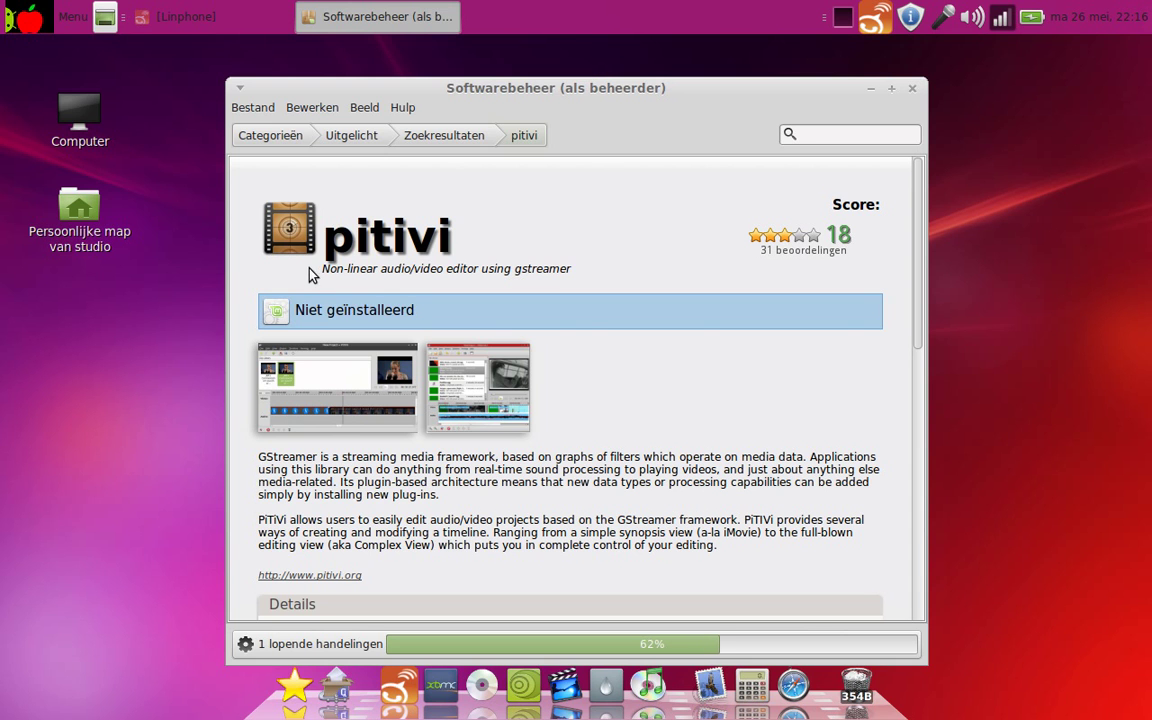
left_click(28, 18)
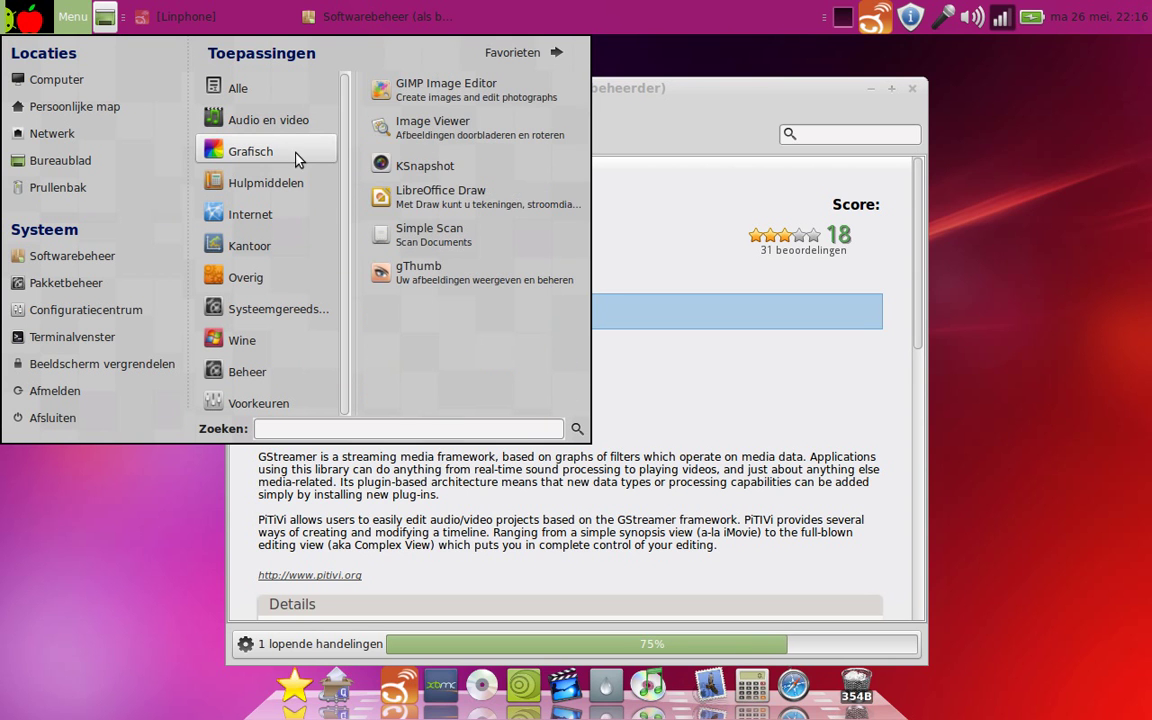
mouse_move(249, 246)
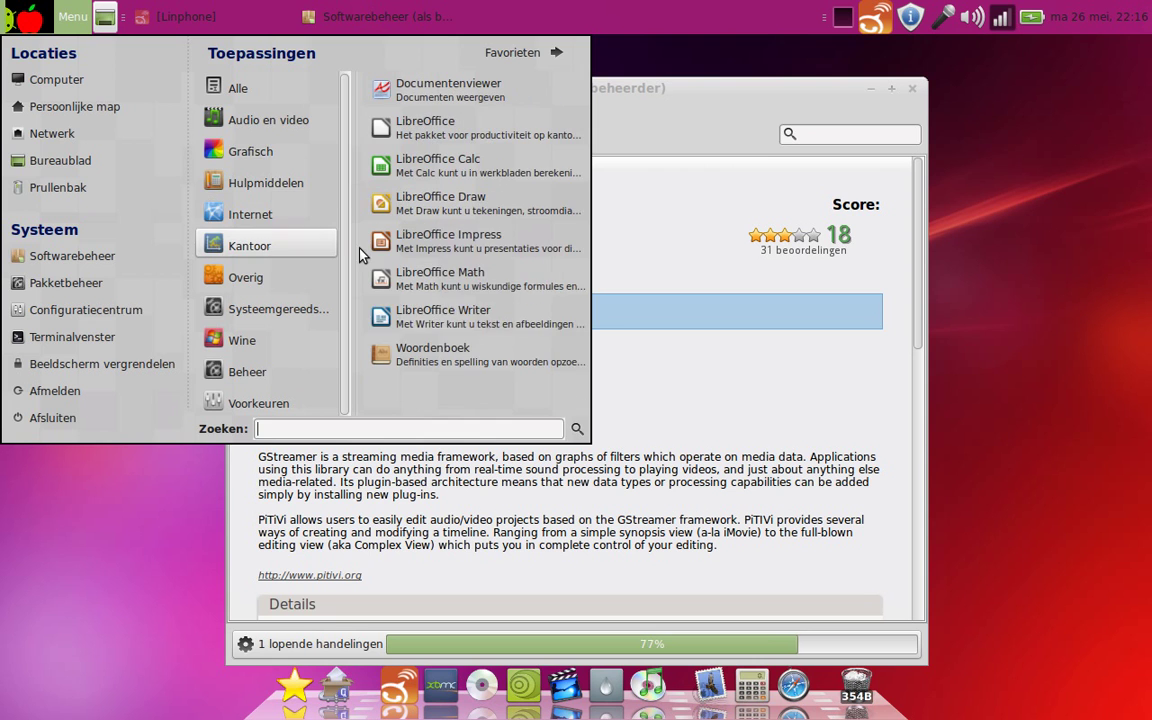
left_click(724, 277)
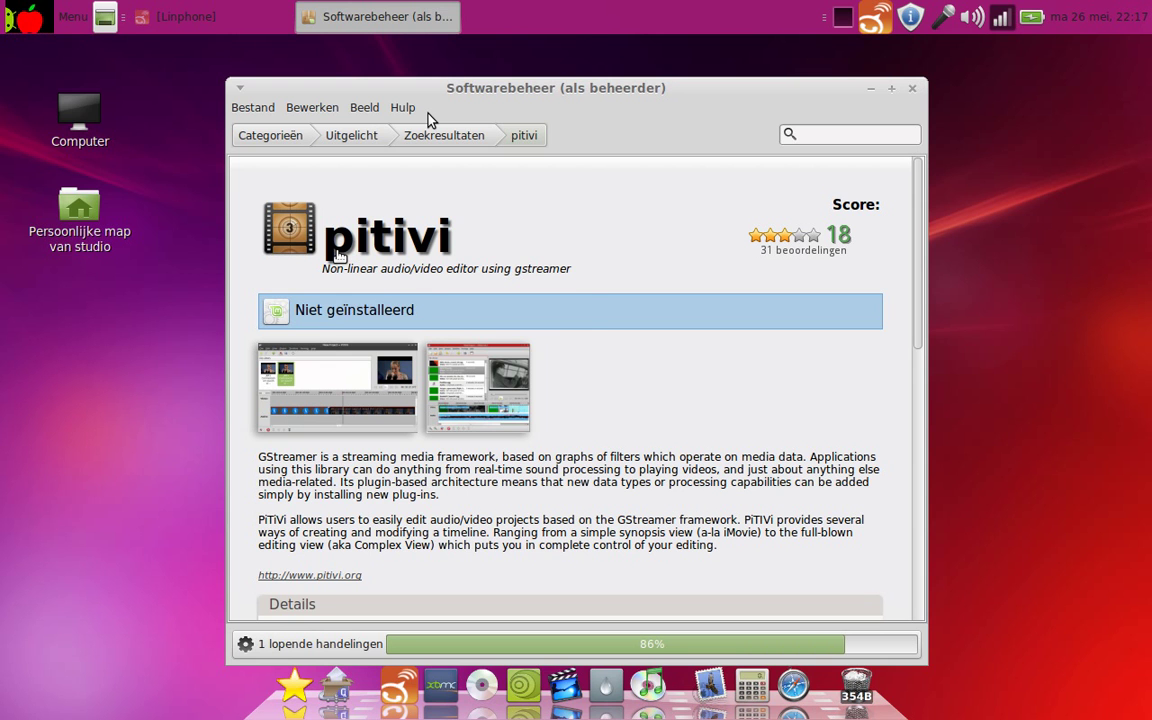
key("super")
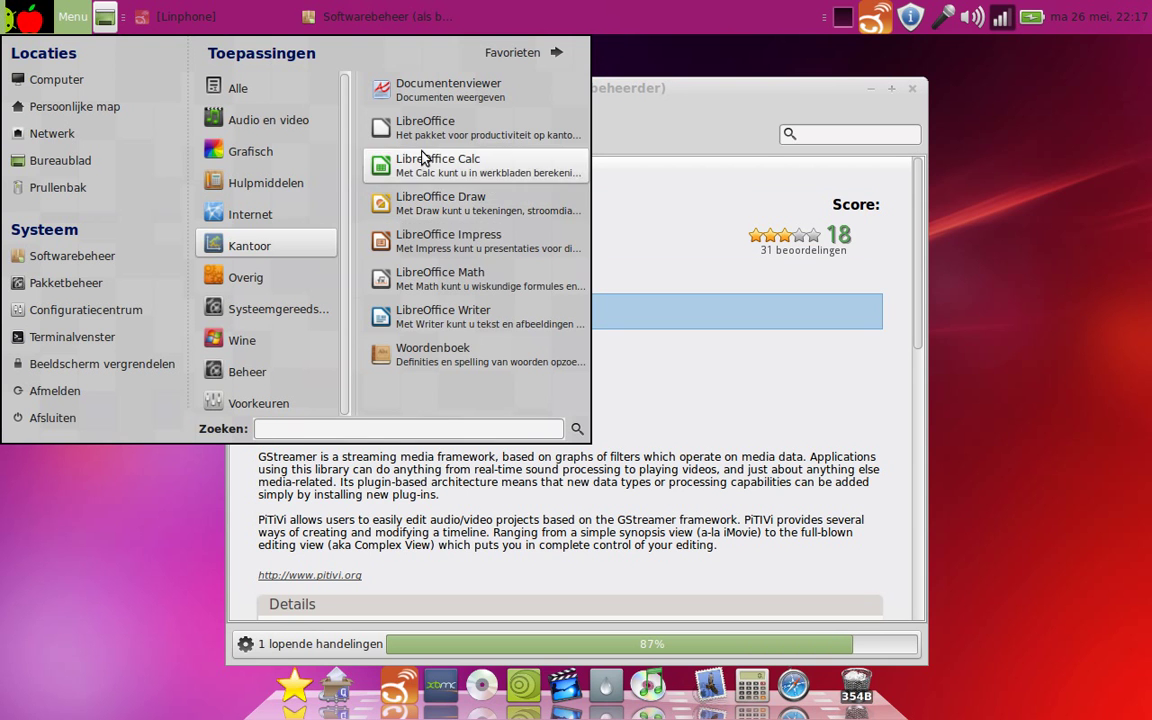
Step: Open Configuratiecentrum, scroll through its categories, move its window, then close it
left_click(108, 316)
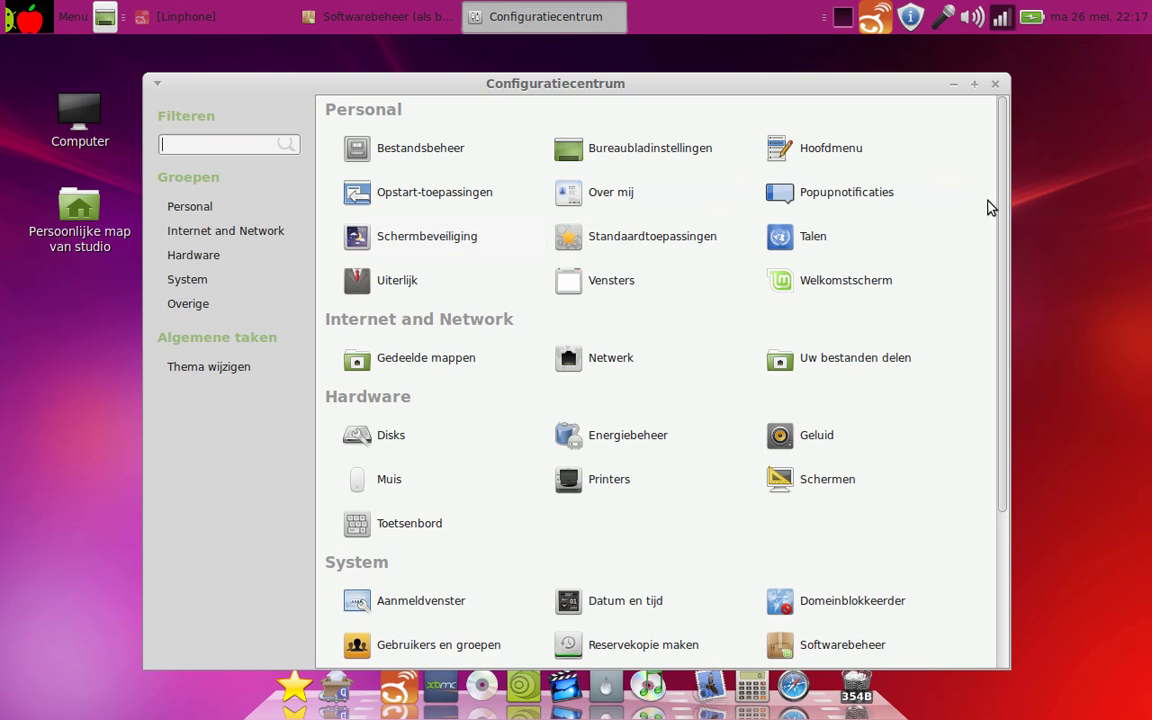
left_click(1012, 207)
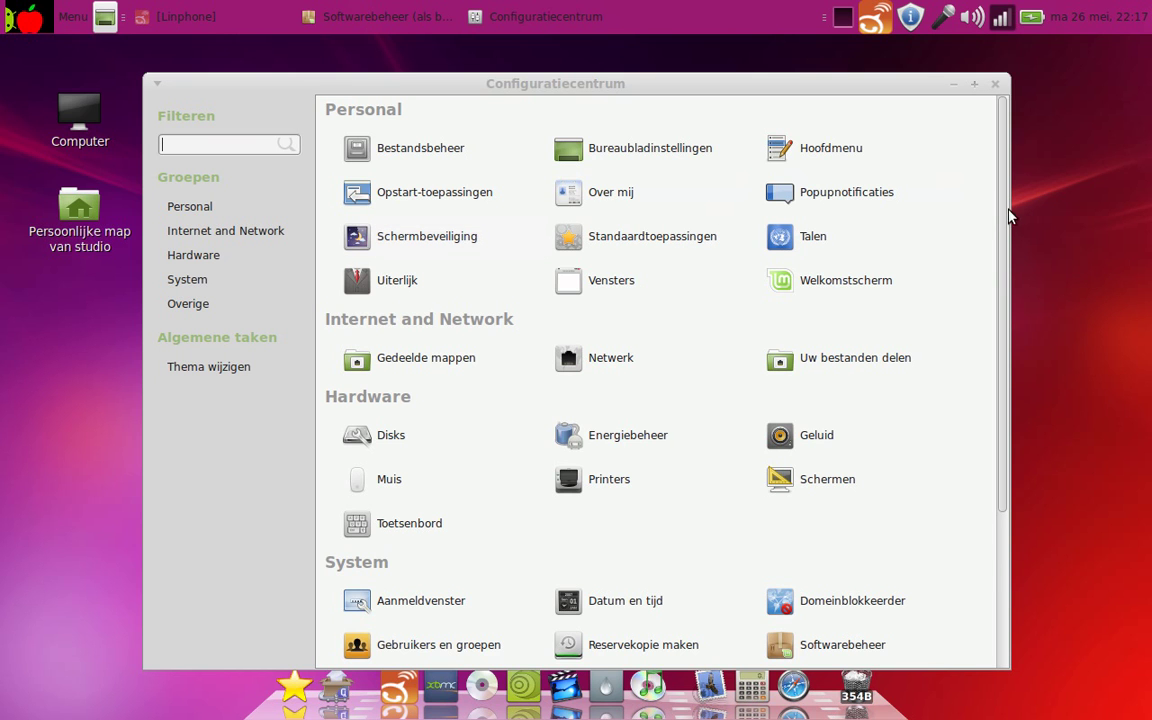
scroll(990, 190, "down", 2)
left_click(985, 175)
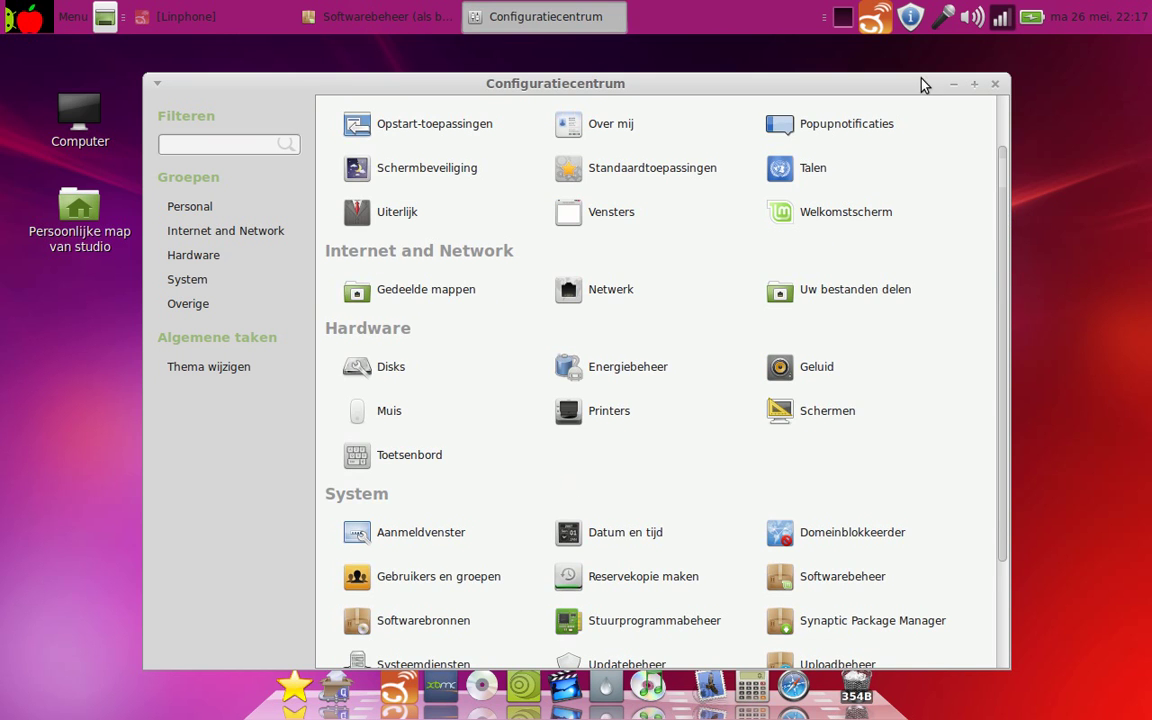
left_click_drag(922, 88, 893, 48)
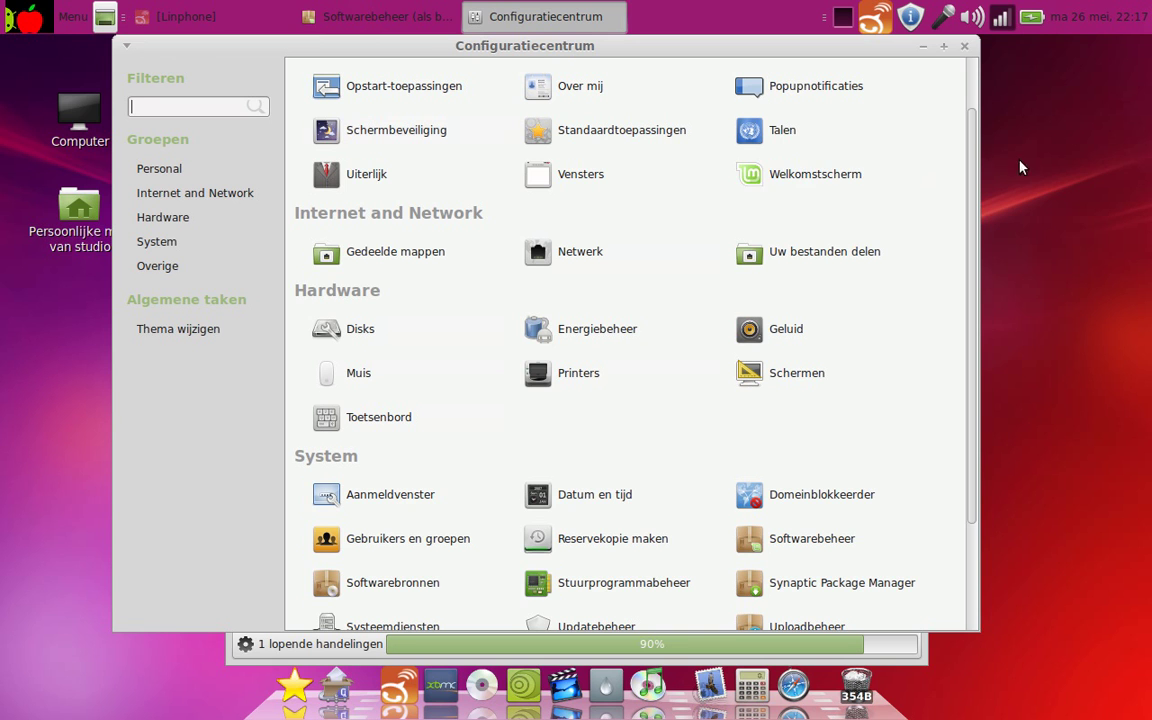
left_click_drag(972, 154, 972, 55)
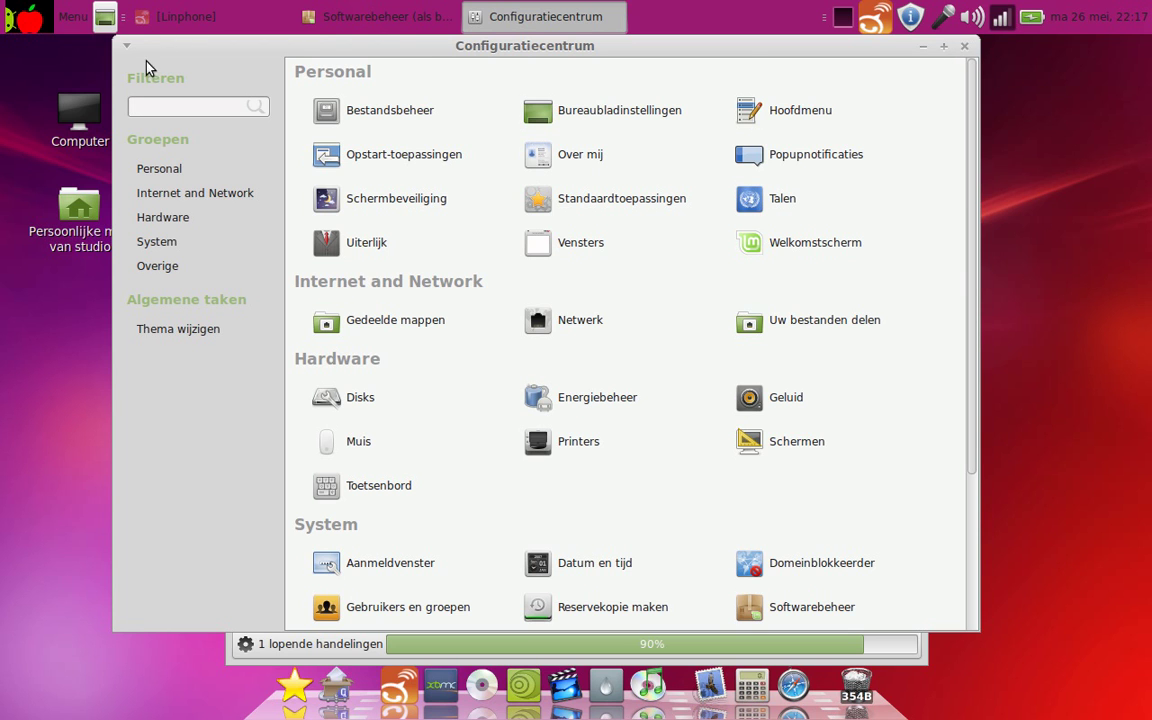
left_click(966, 47)
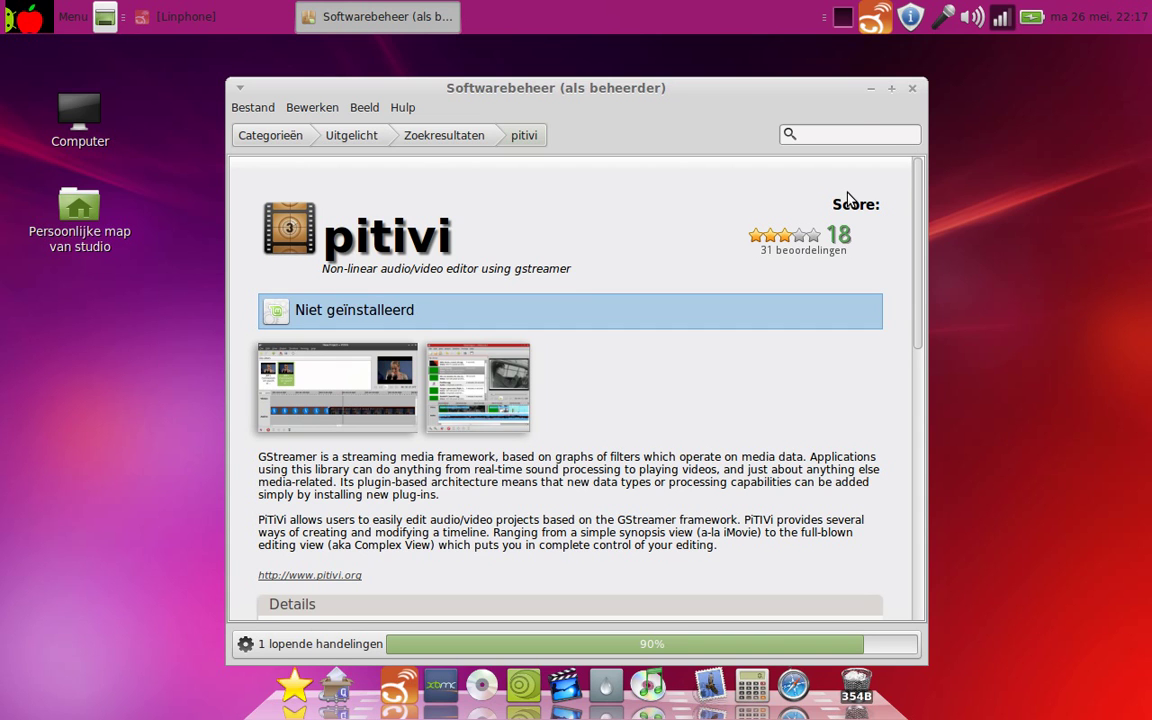
Step: View the microphone volume slider, close it, then open the screen recorder's tray menu
left_click(933, 31)
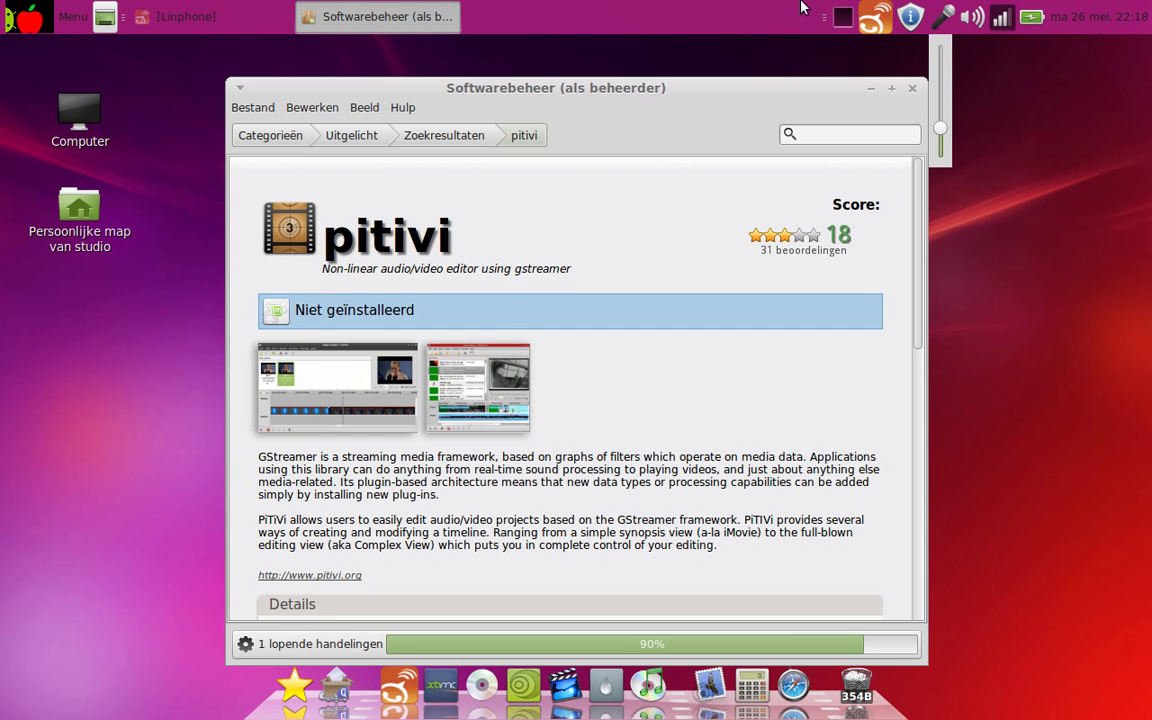
left_click(841, 20)
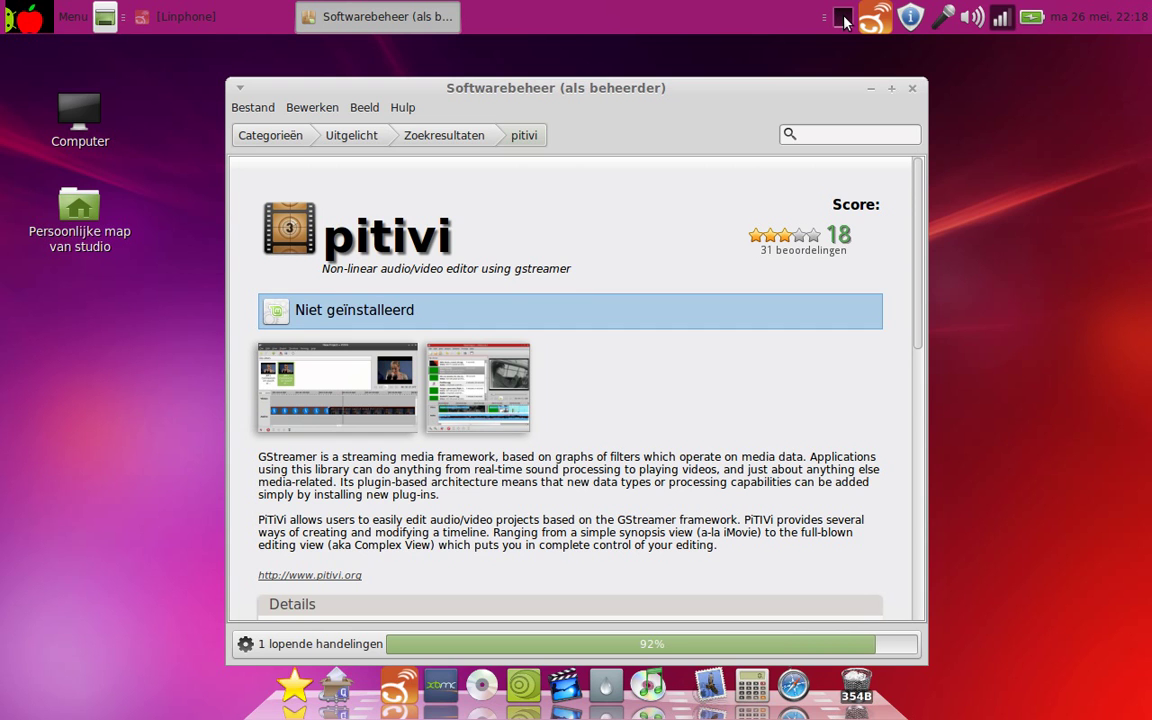
left_click(843, 20)
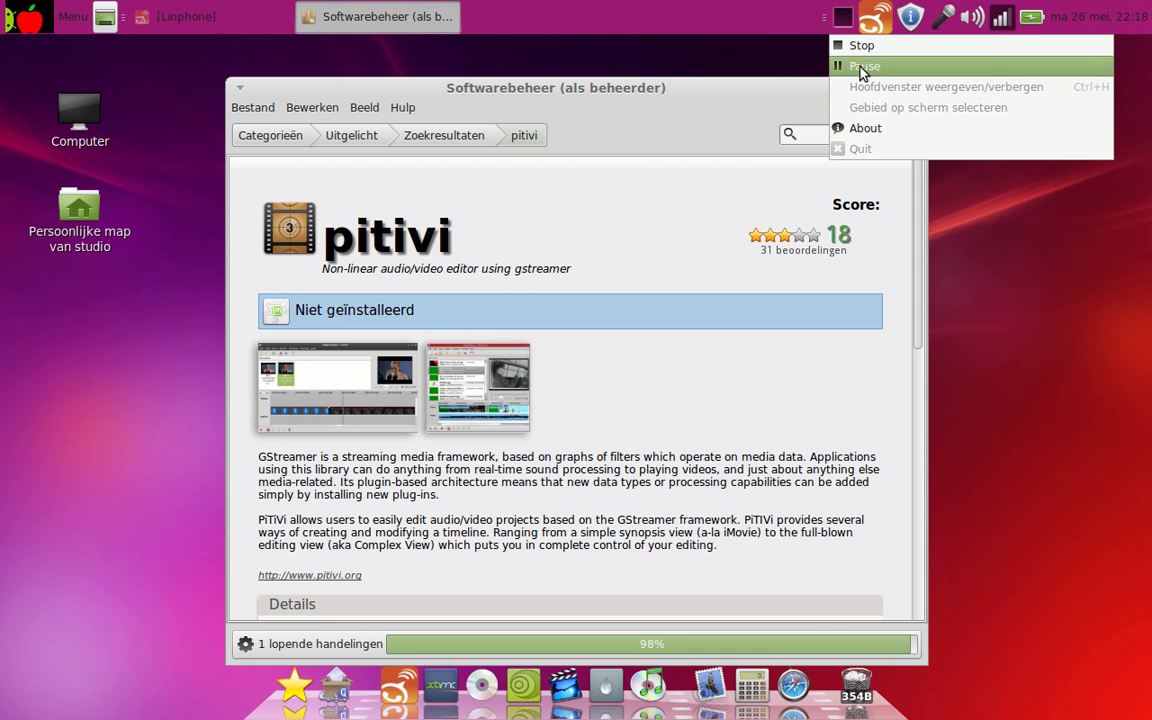
Step: Dismiss the recorder menu and accept the 'open Pitivi?' offer once installation finishes
left_click(697, 8)
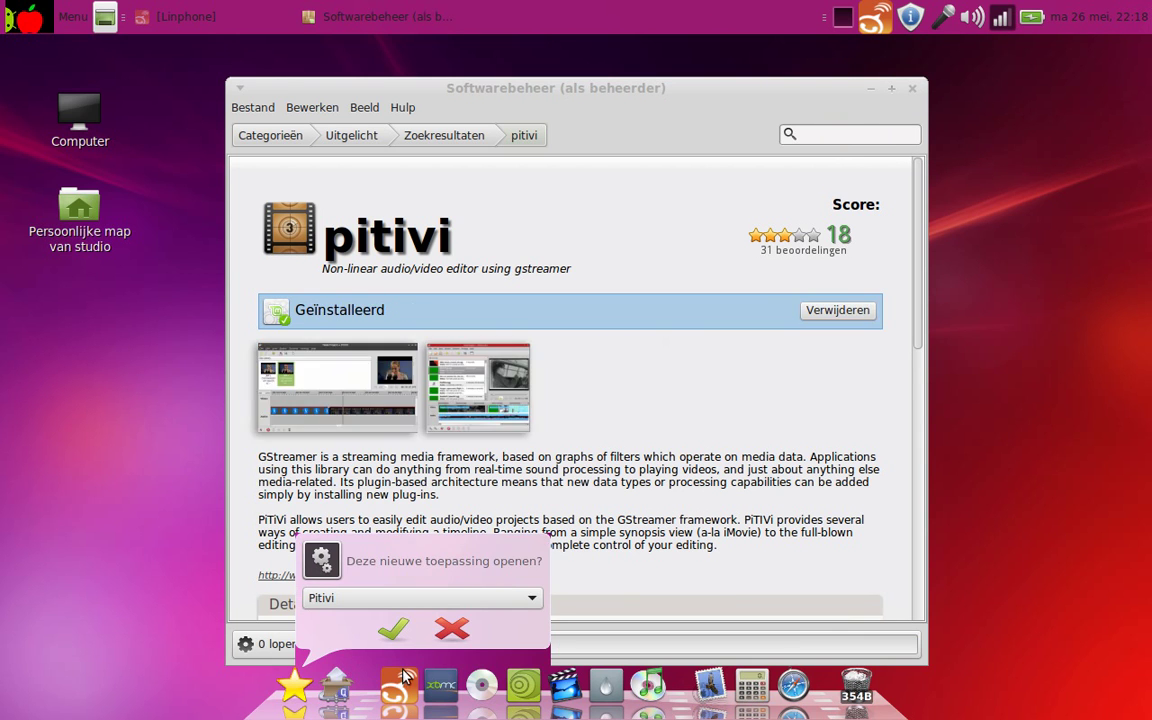
left_click(391, 629)
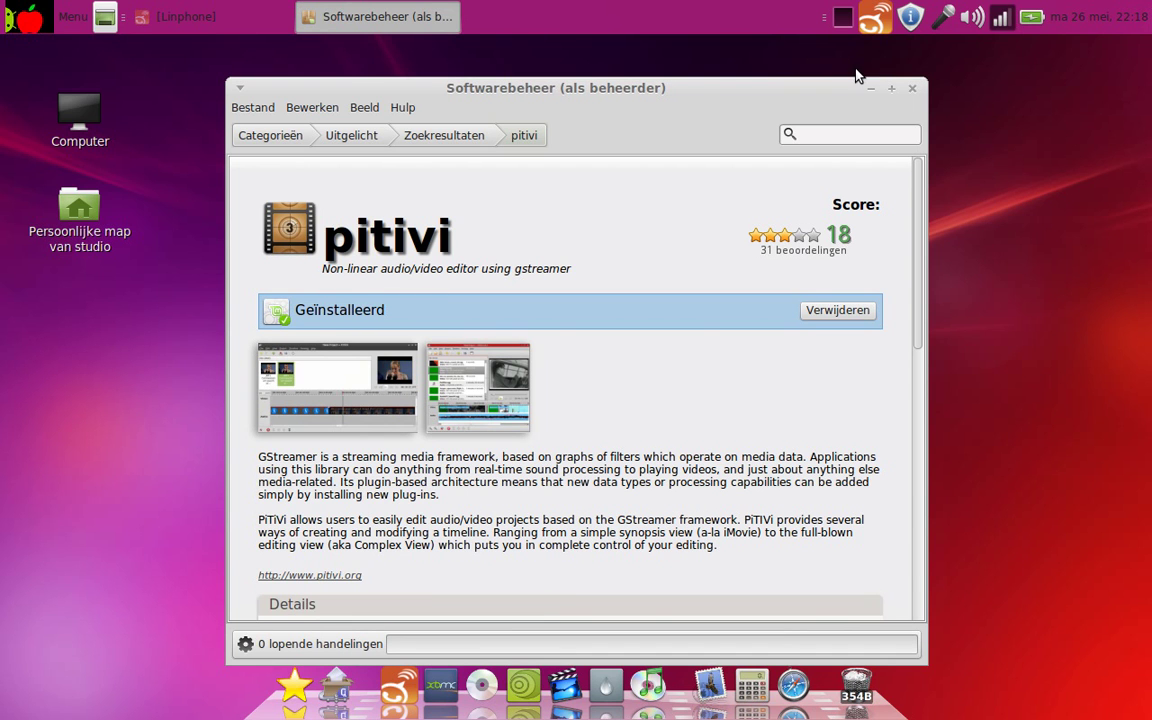
Step: Close Software Manager, dismiss Pitivi's Welcome dialog and import out.ogv
left_click(912, 89)
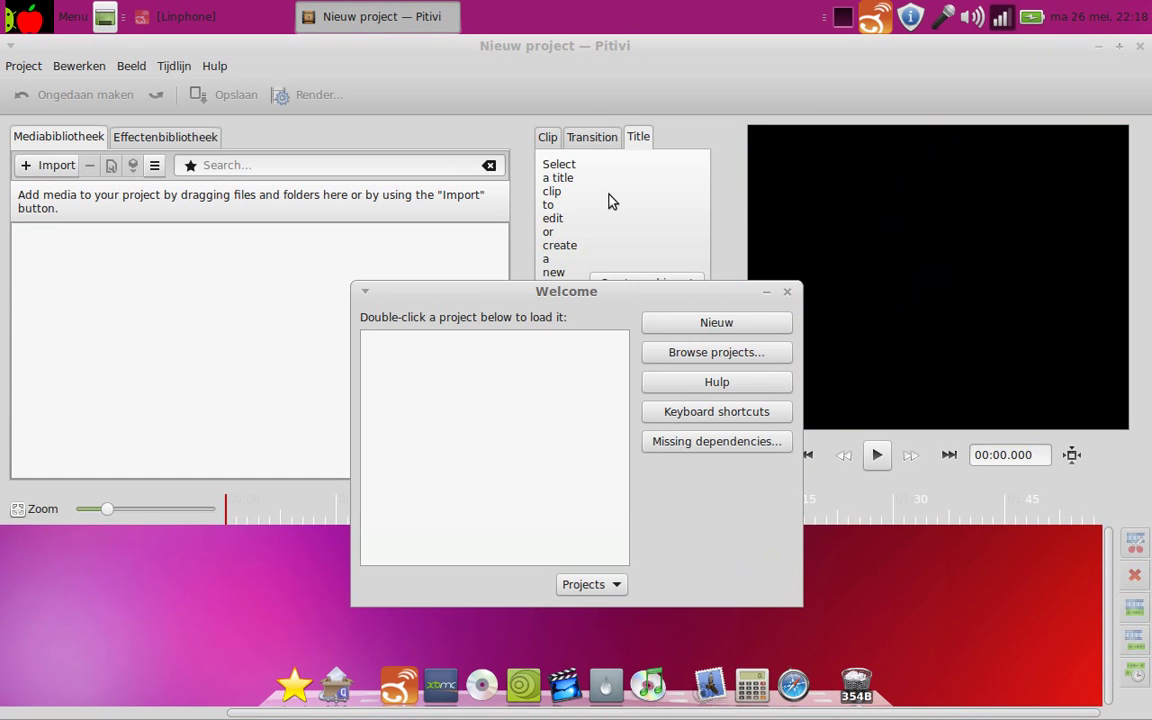
left_click(787, 292)
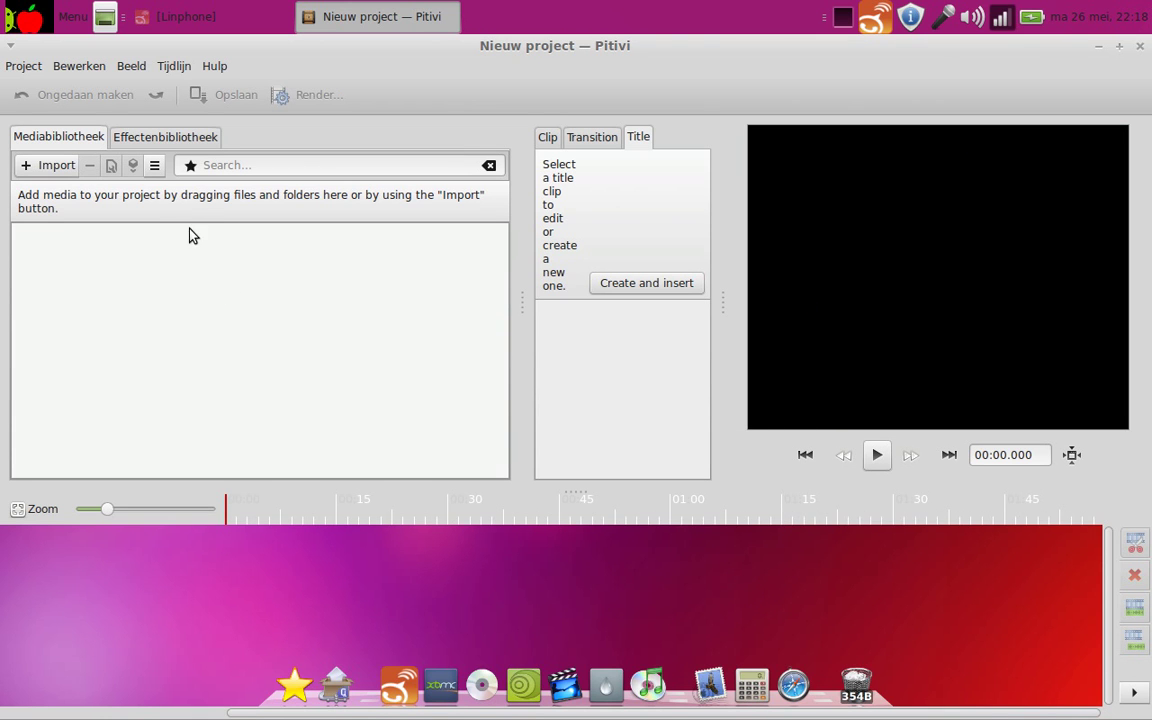
left_click(56, 166)
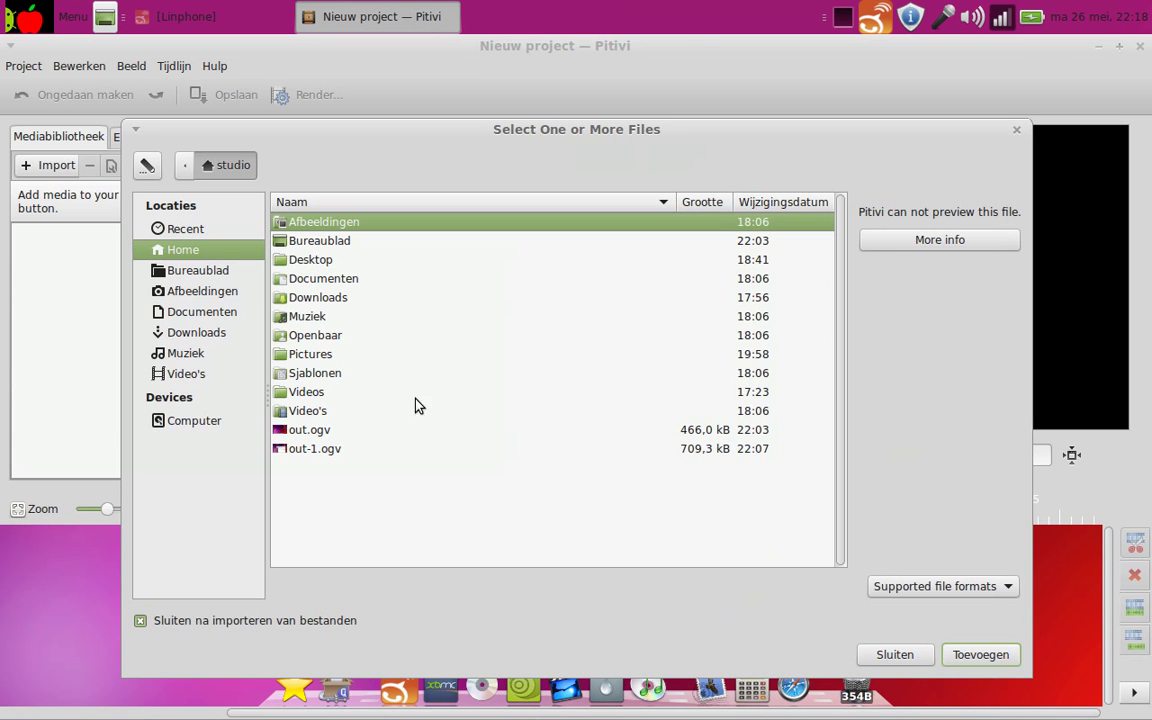
double_click(308, 432)
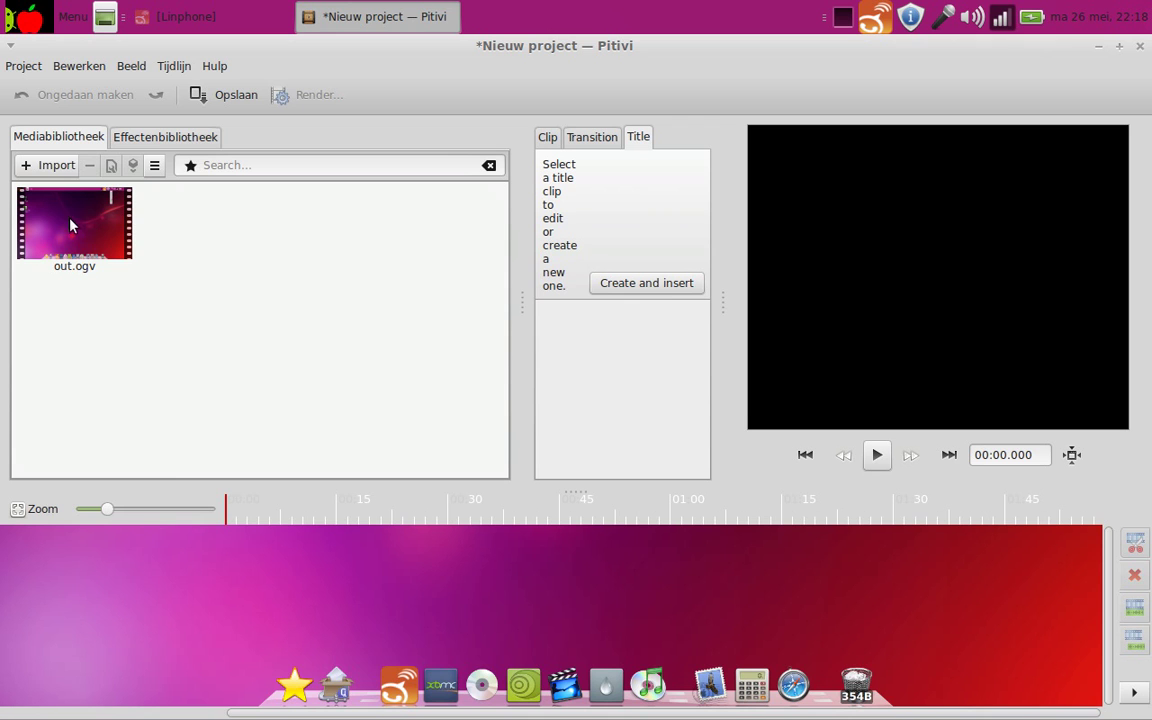
Step: Drag out.ogv onto the start of the timeline as video and audio clips
left_click_drag(70, 225, 76, 618)
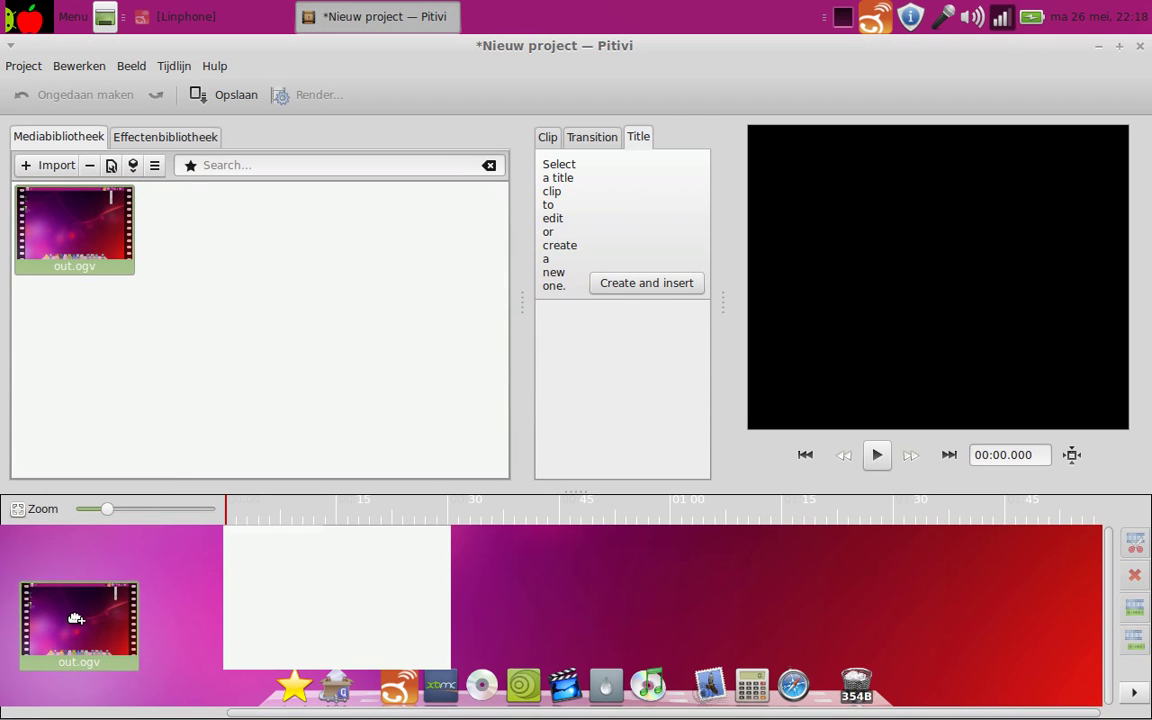
left_click_drag(76, 618, 260, 585)
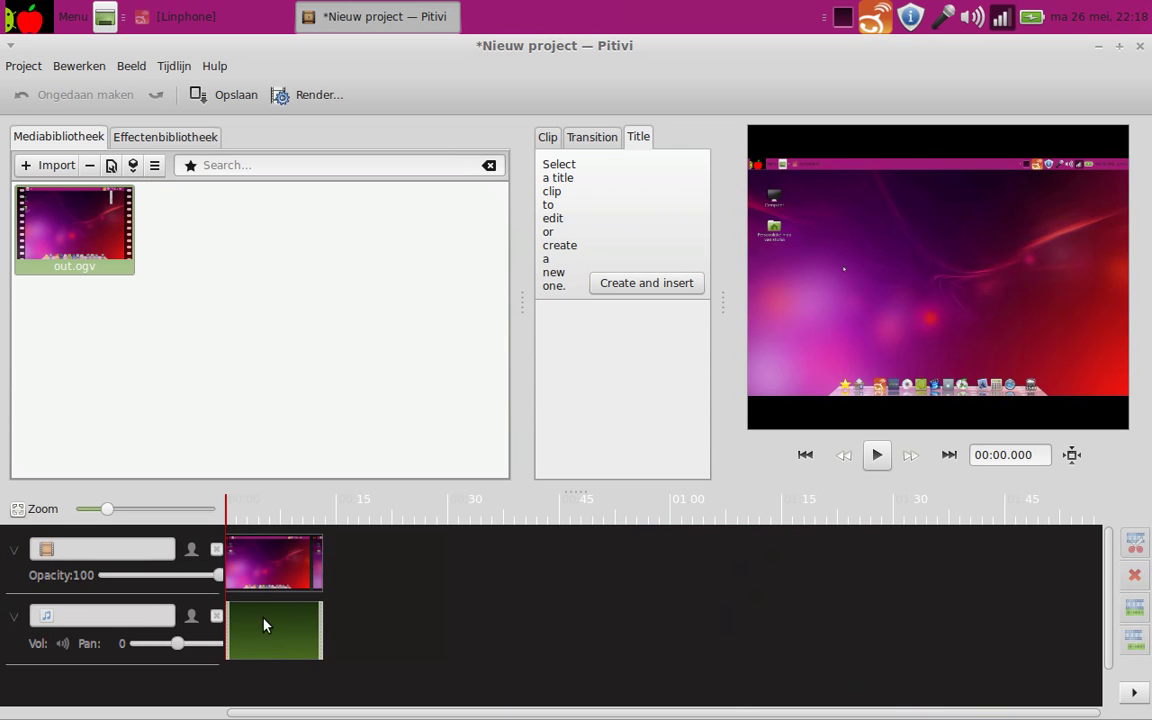
left_click(343, 528)
left_click(610, 137)
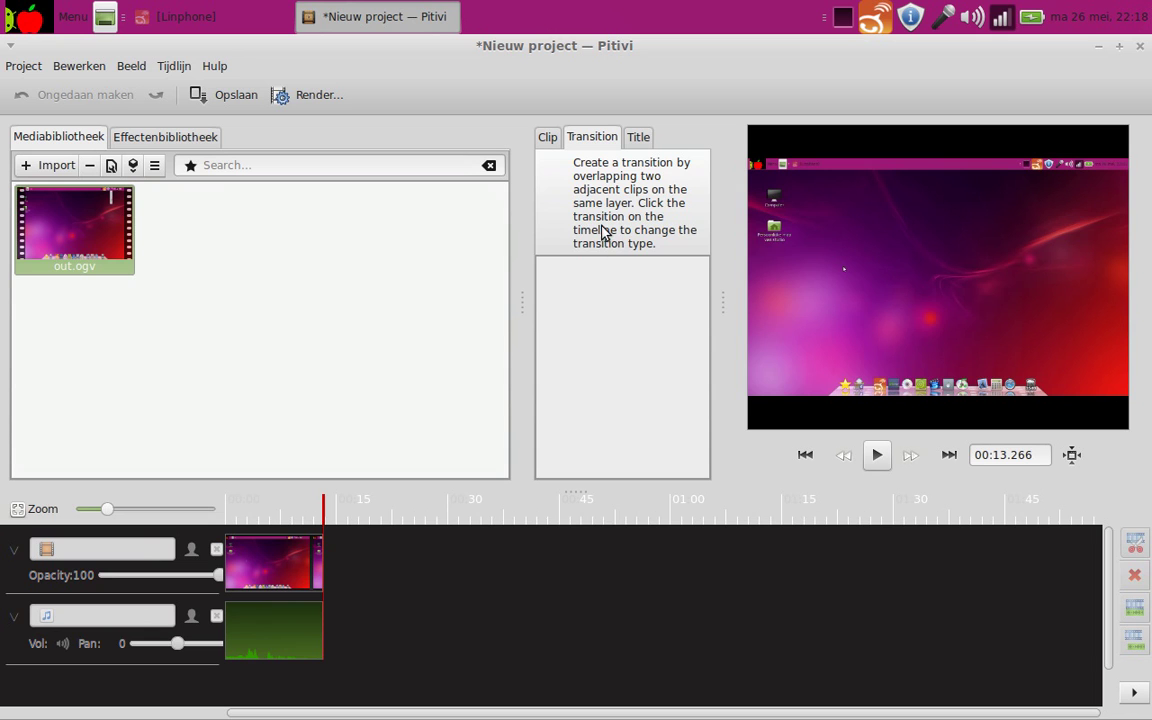
Step: Browse Pitivi's video effects library, trying Agingtv, Alpha Filter and Bulge
left_click(545, 141)
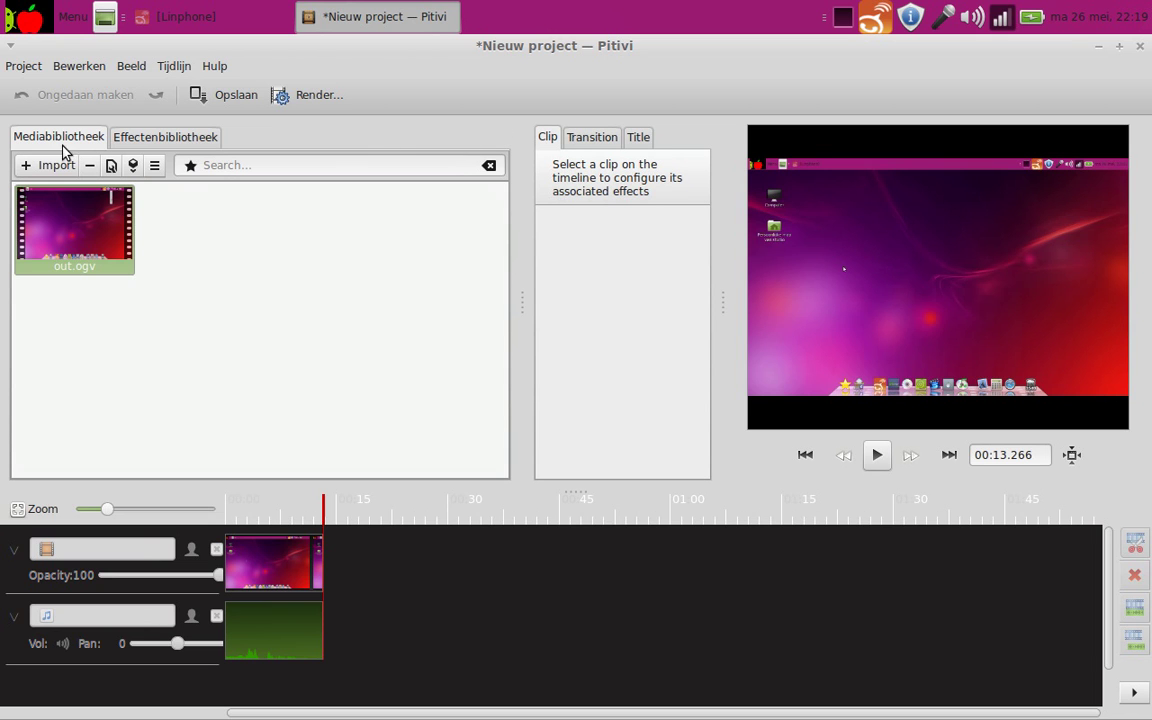
left_click(138, 140)
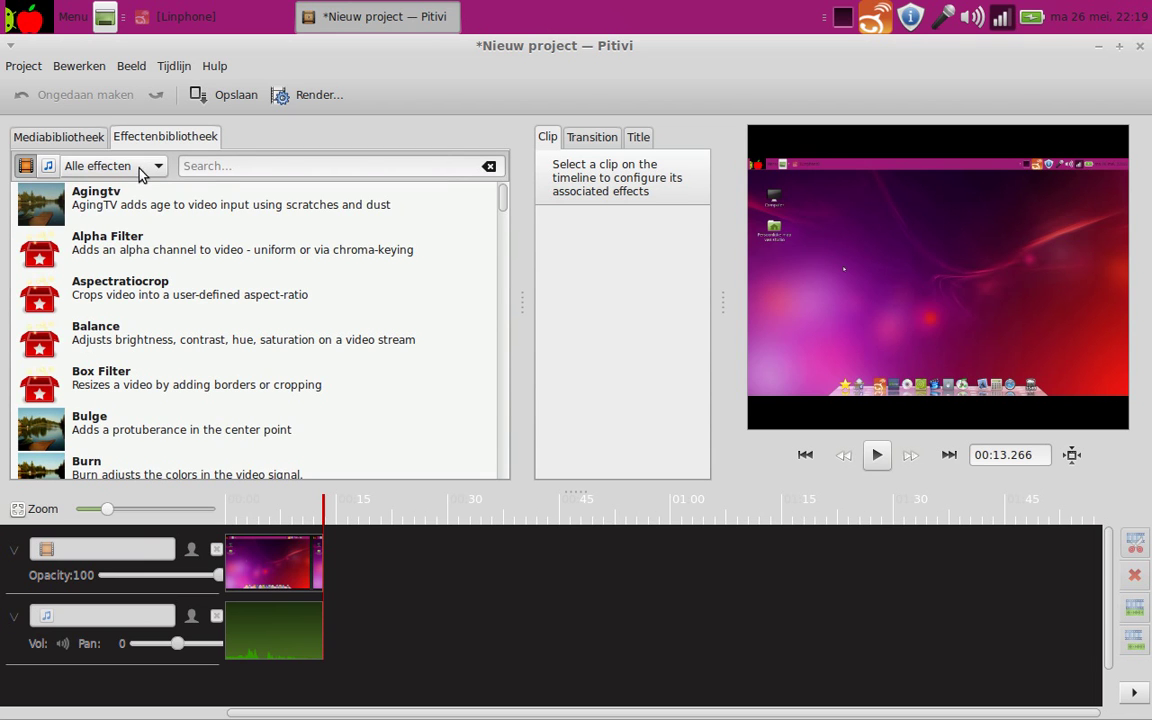
left_click(84, 206)
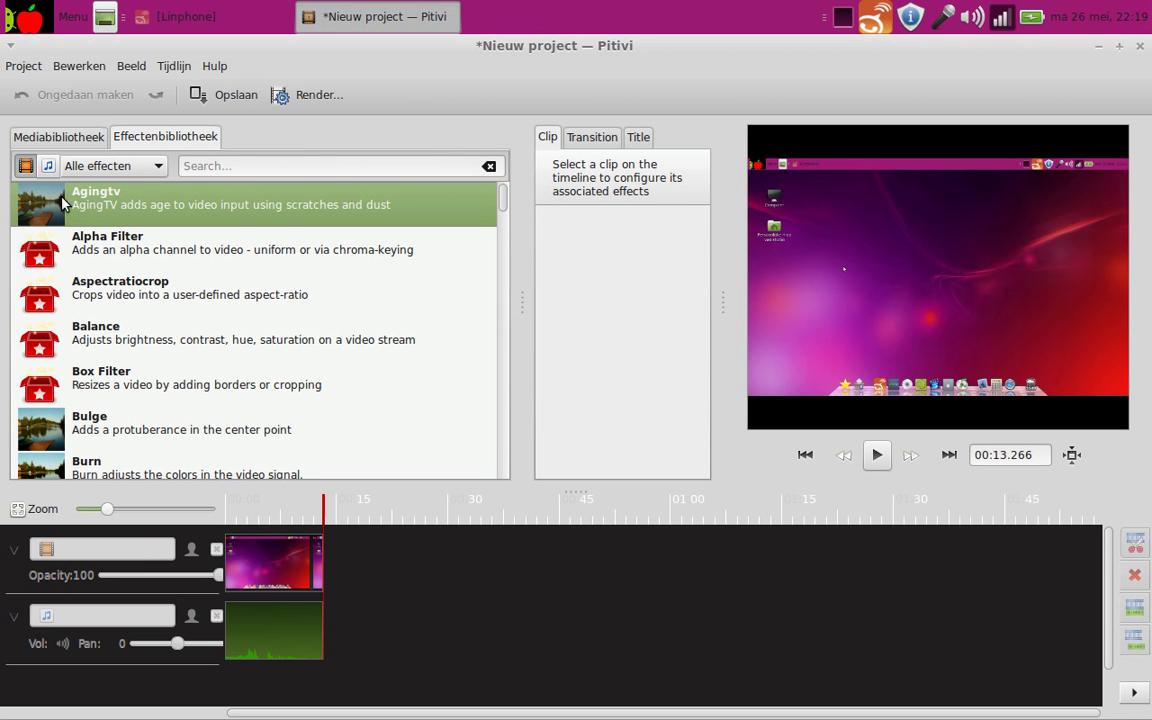
left_click_drag(84, 206, 110, 548)
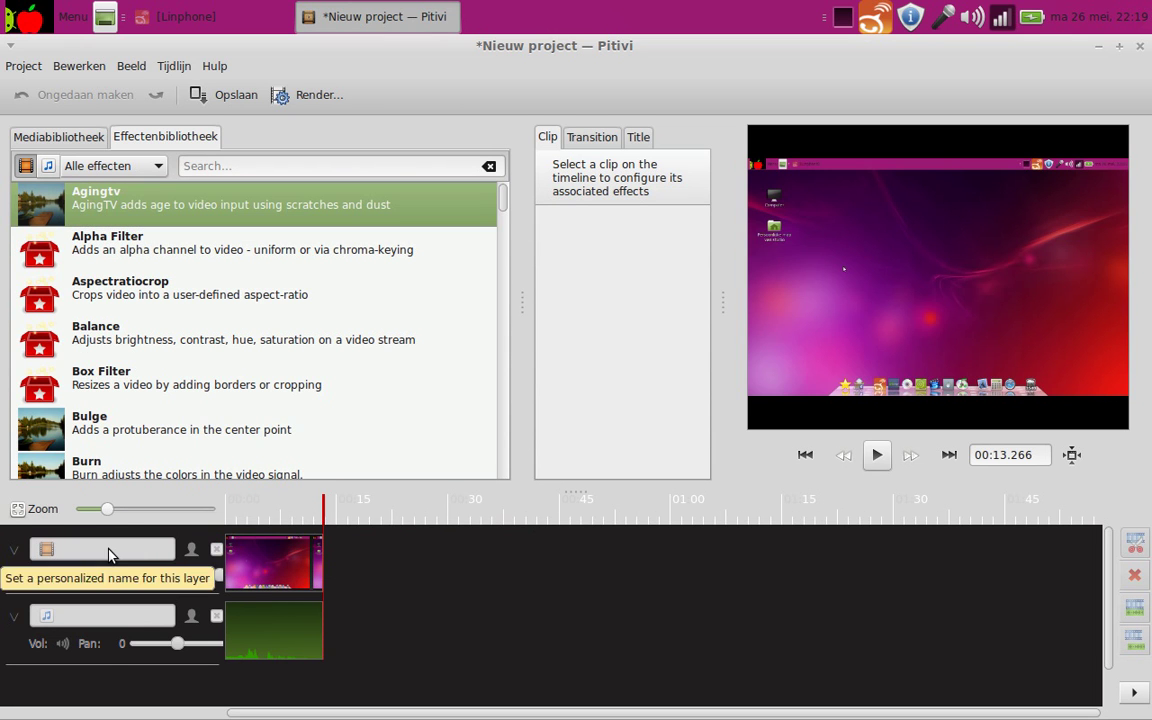
left_click(85, 257)
left_click(98, 430)
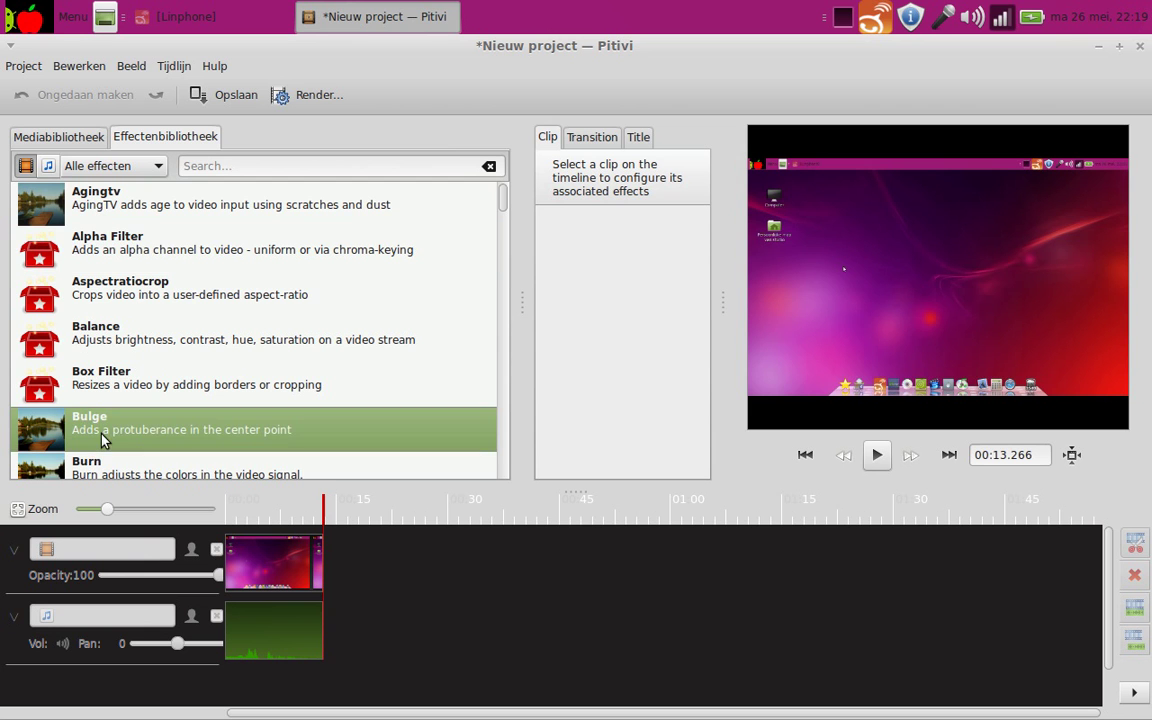
left_click_drag(508, 205, 503, 370)
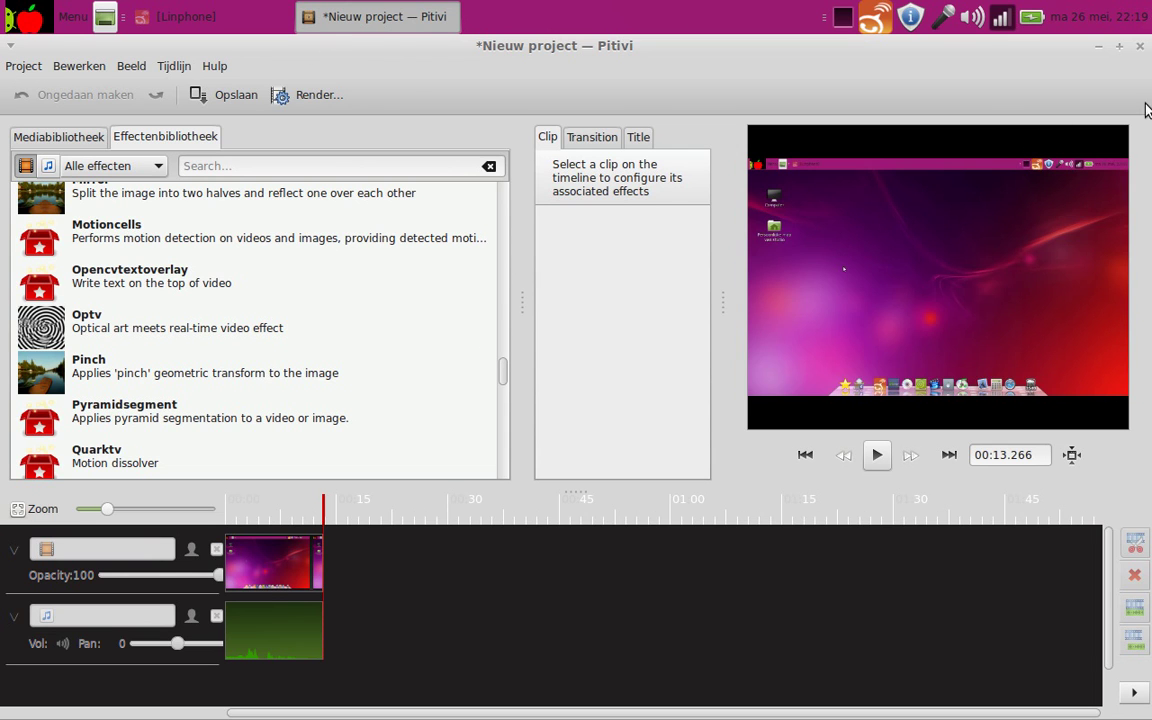
Step: Quit Pitivi with 'Afsluiten zonder opslaan' and open the Menu on Hulpmiddelen
left_click(1139, 46)
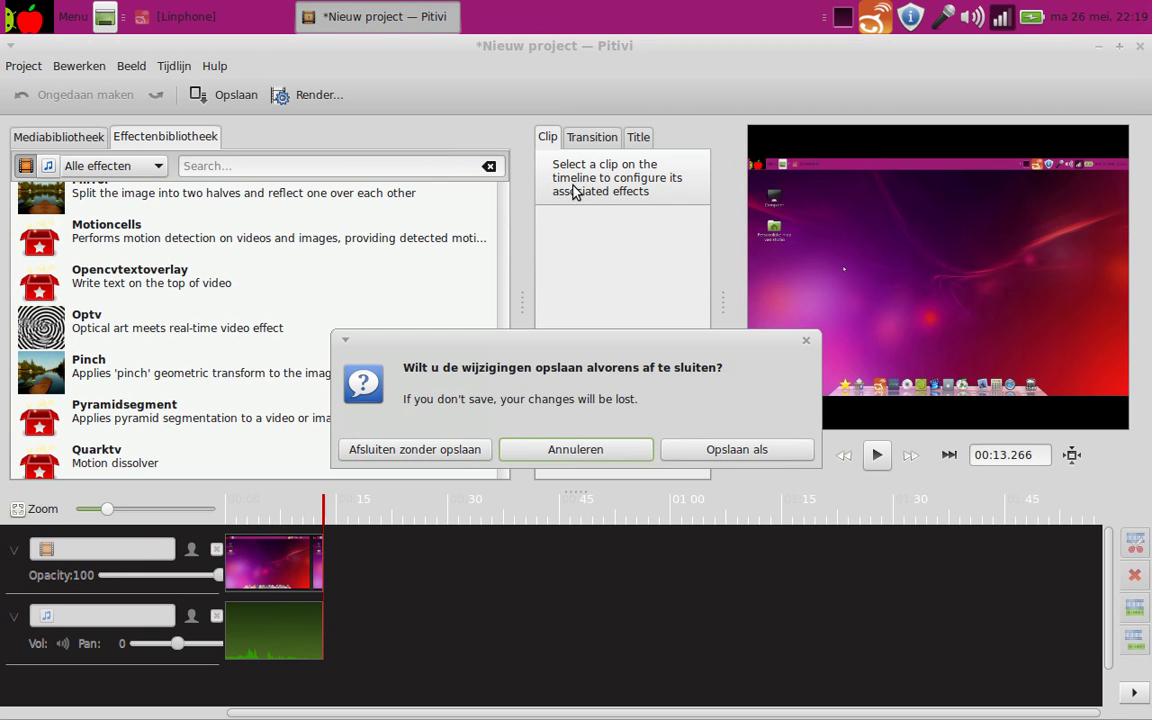
left_click(386, 455)
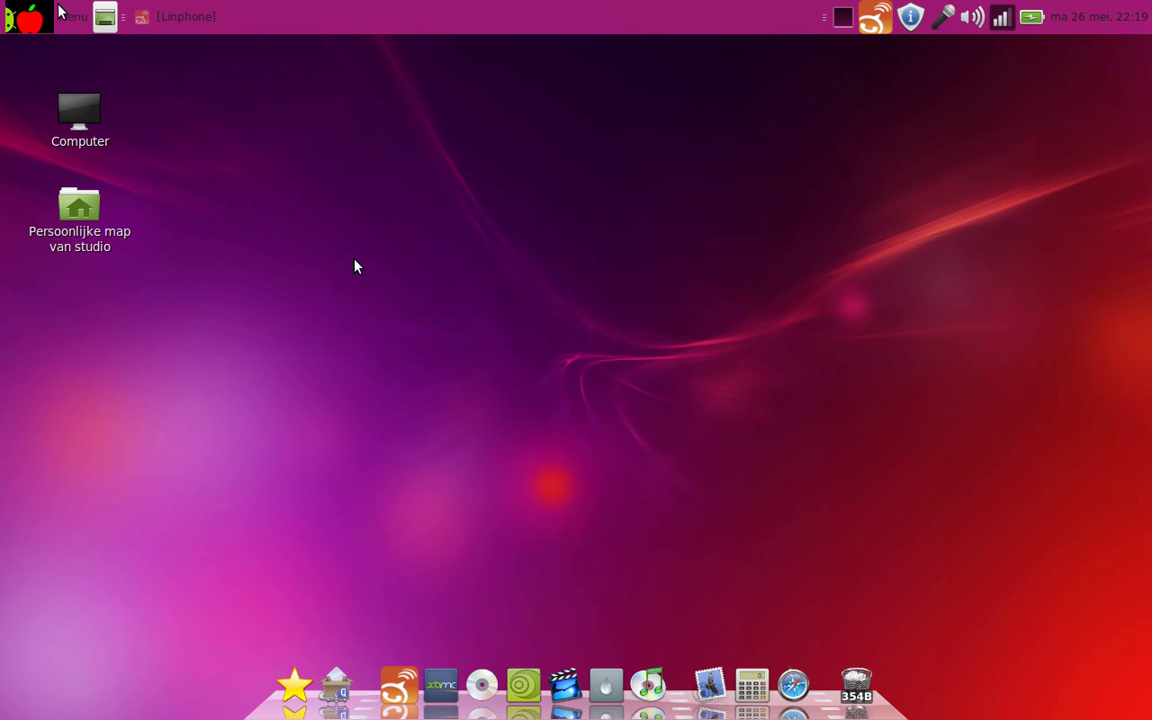
left_click(60, 14)
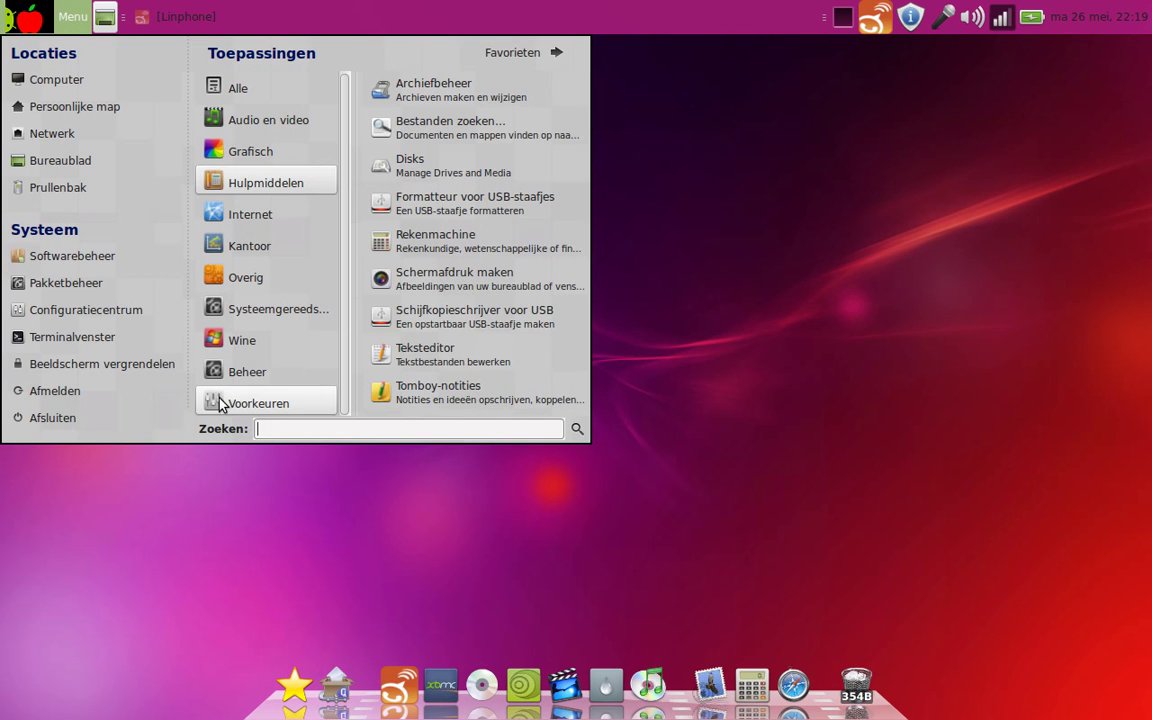
mouse_move(258, 402)
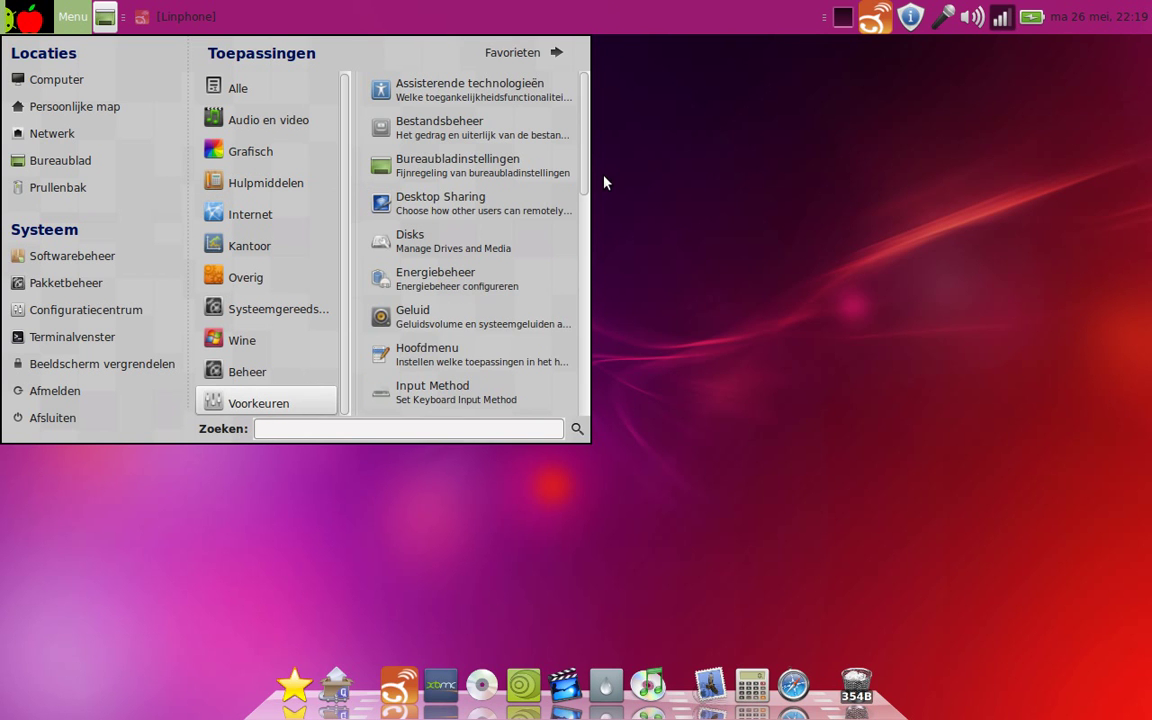
mouse_move(586, 178)
left_mouse_down()
mouse_move(603, 407)
mouse_move(581, 255)
mouse_move(581, 123)
left_mouse_up()
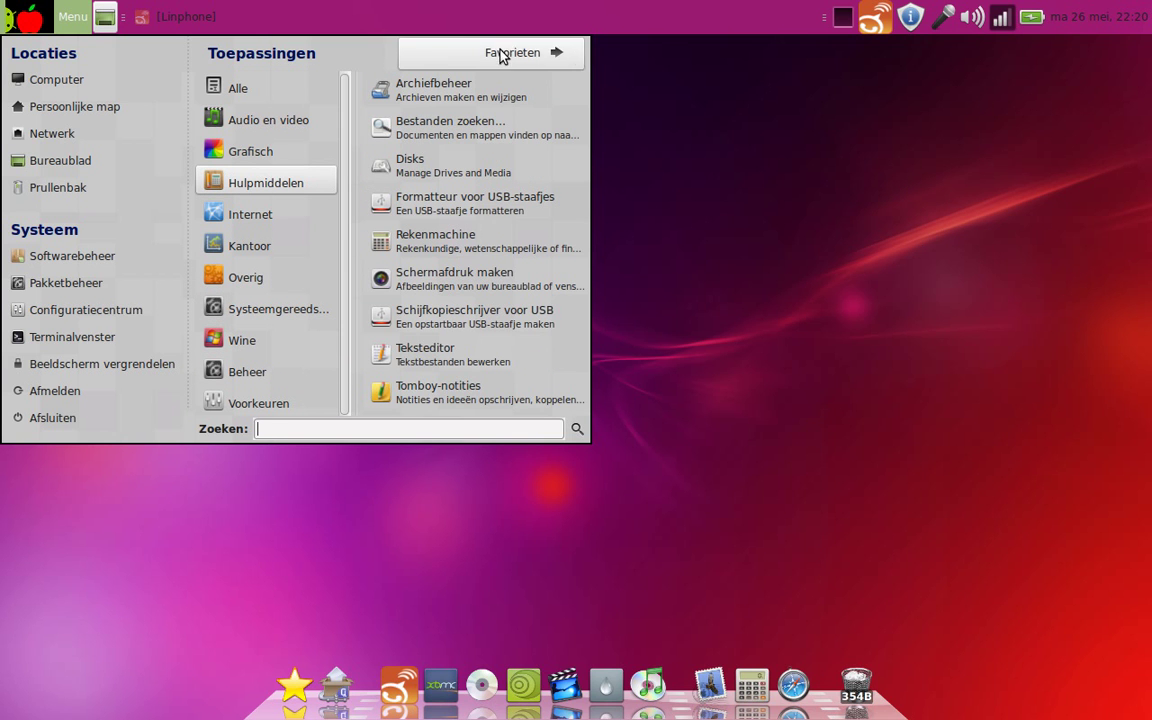
Step: Dismiss the applications menu and open 'Werkbladachtergrond wijzigen' from the desktop's right-click menu
left_click(753, 88)
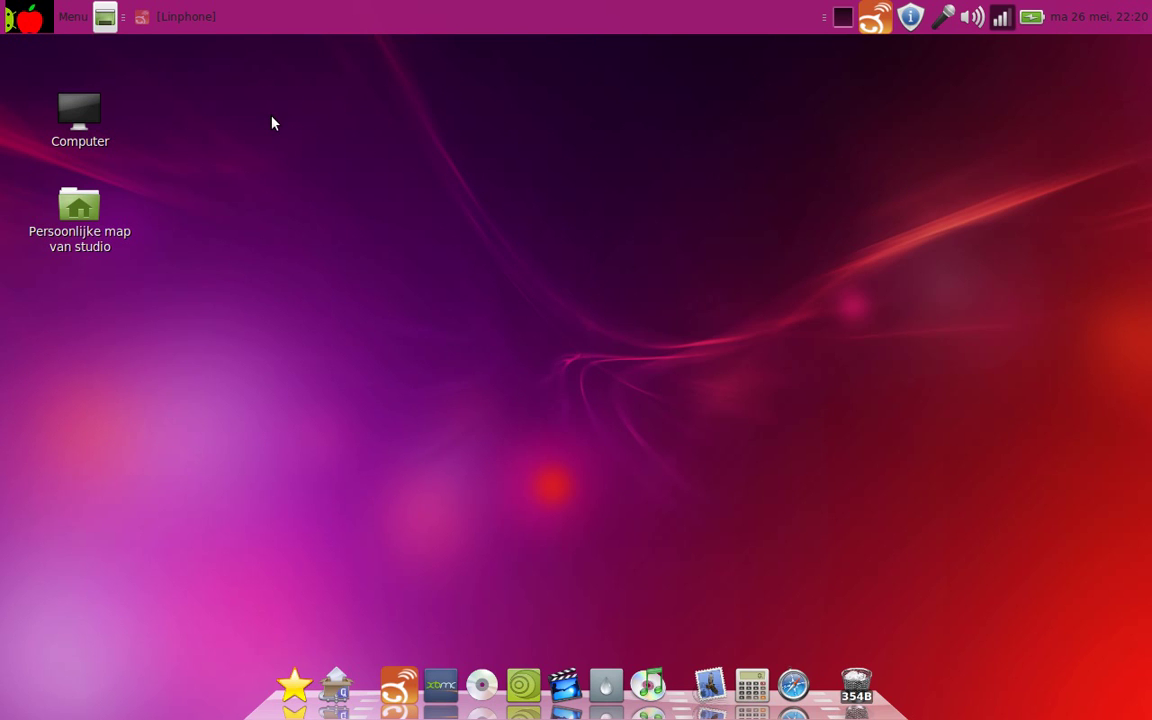
right_click(342, 253)
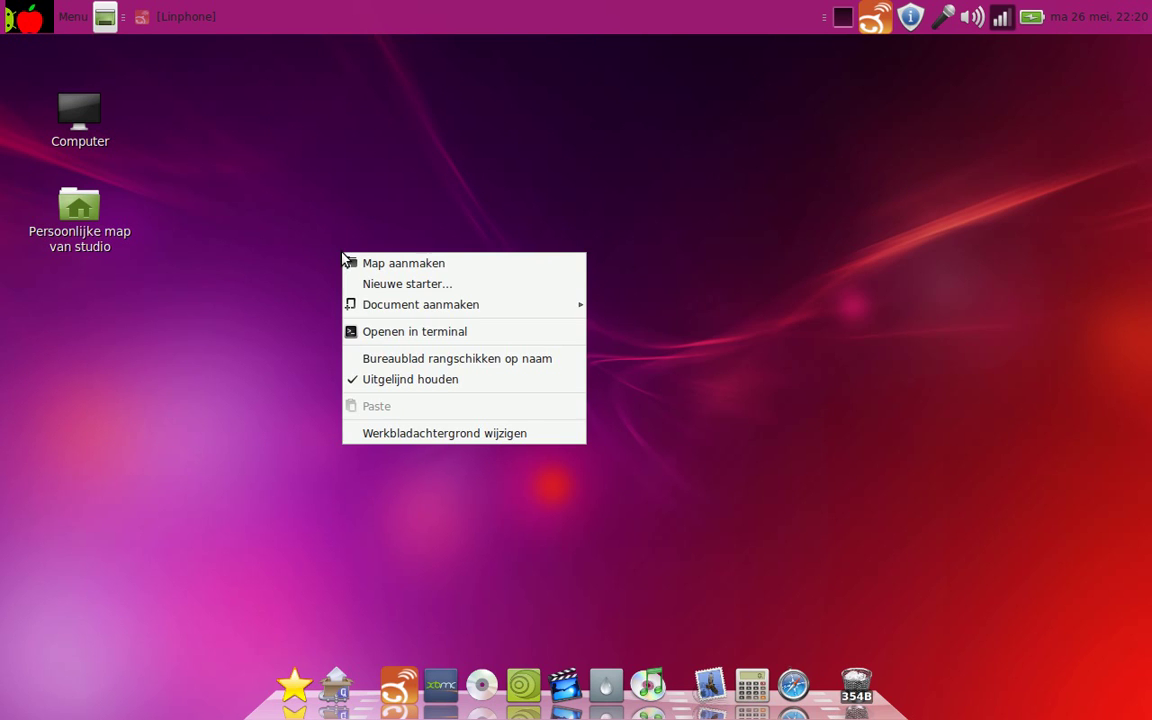
left_click(469, 435)
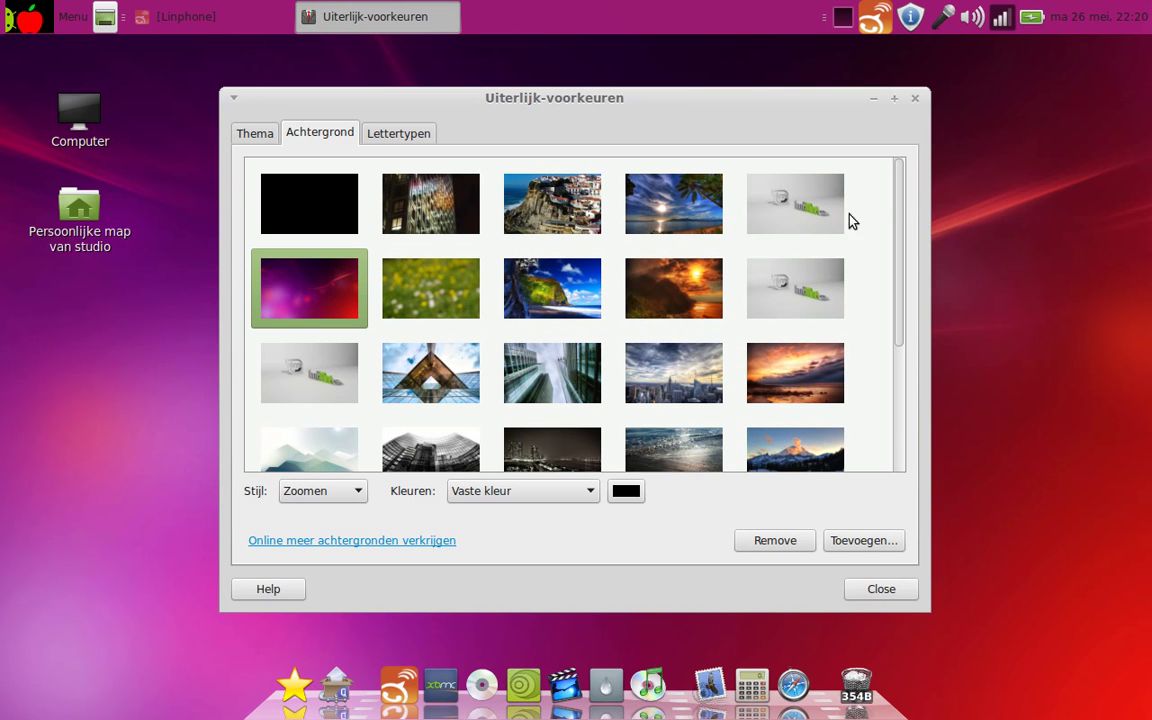
Step: Preview the grey logo, green meadow, New York skyline and glass building wallpapers
left_click(822, 198)
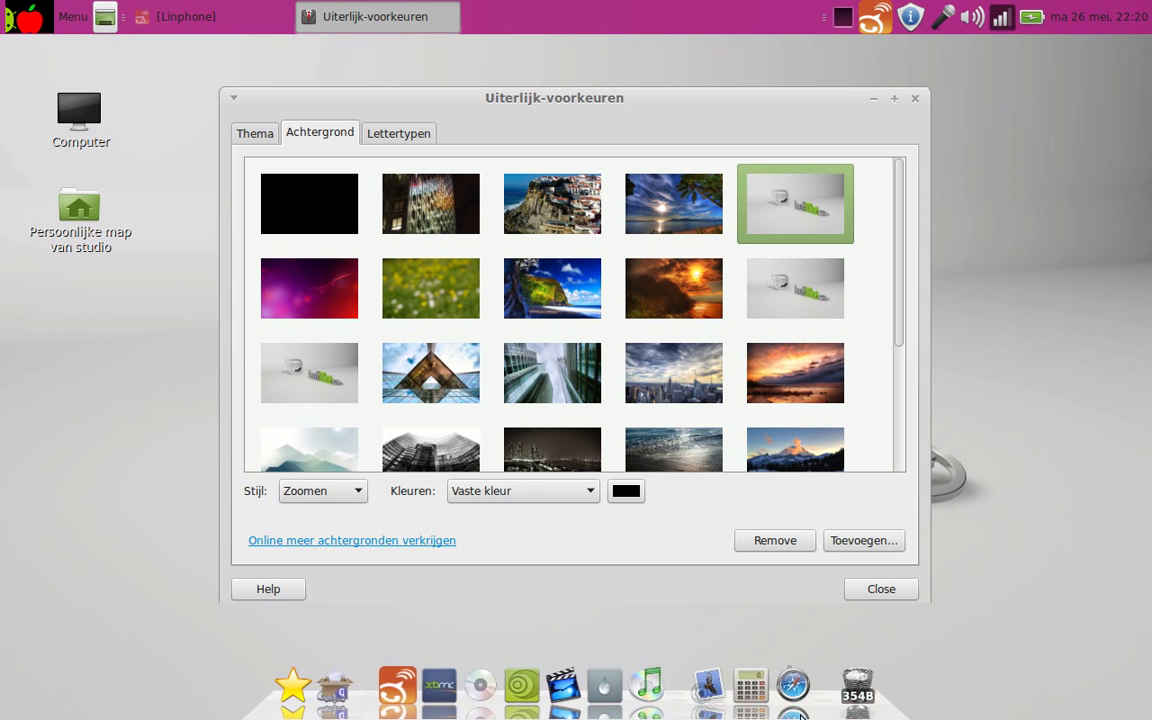
left_click(451, 300)
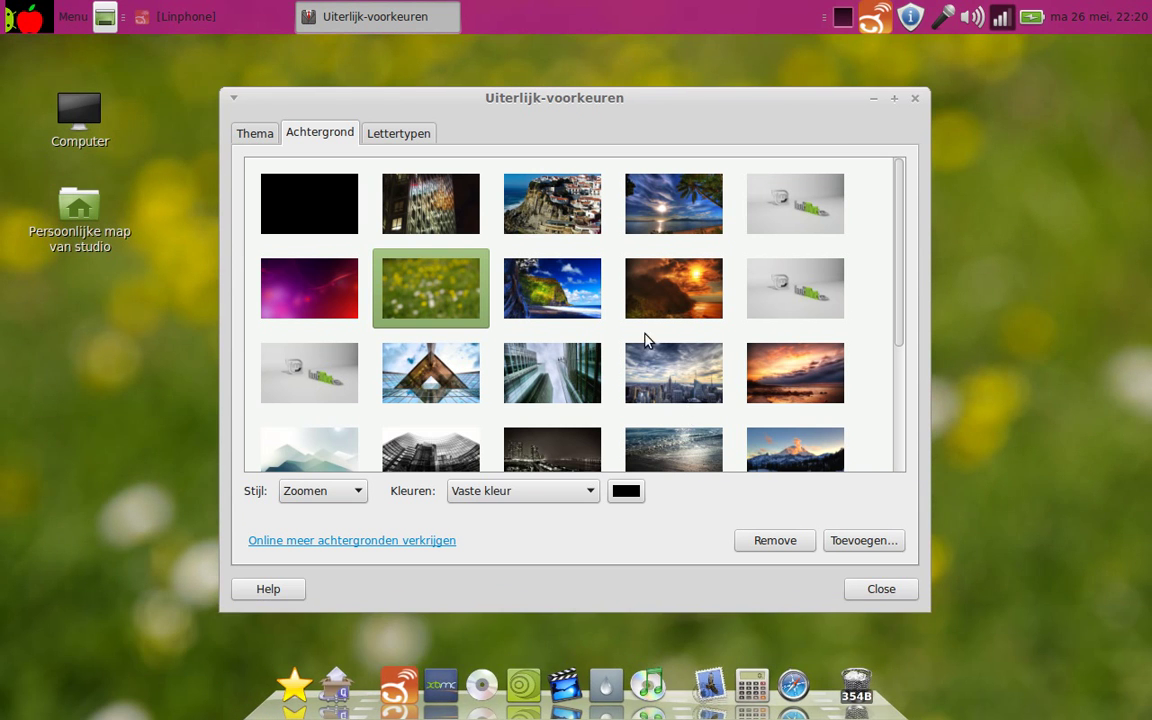
left_click(648, 390)
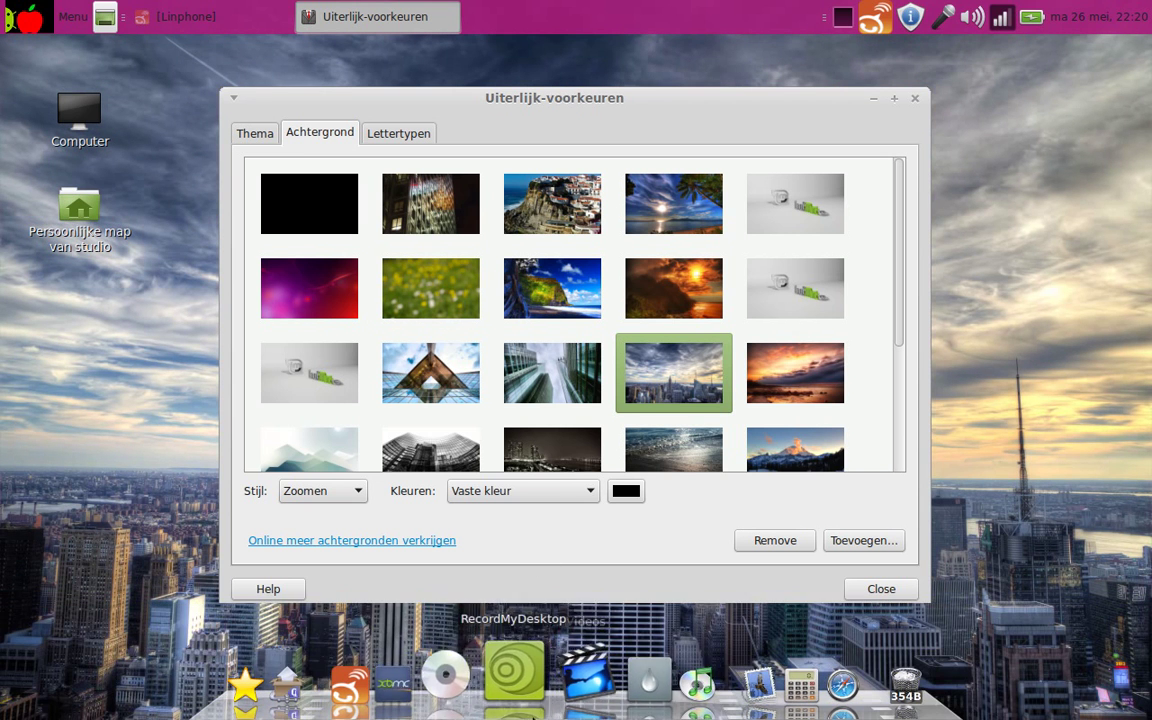
left_click(444, 363)
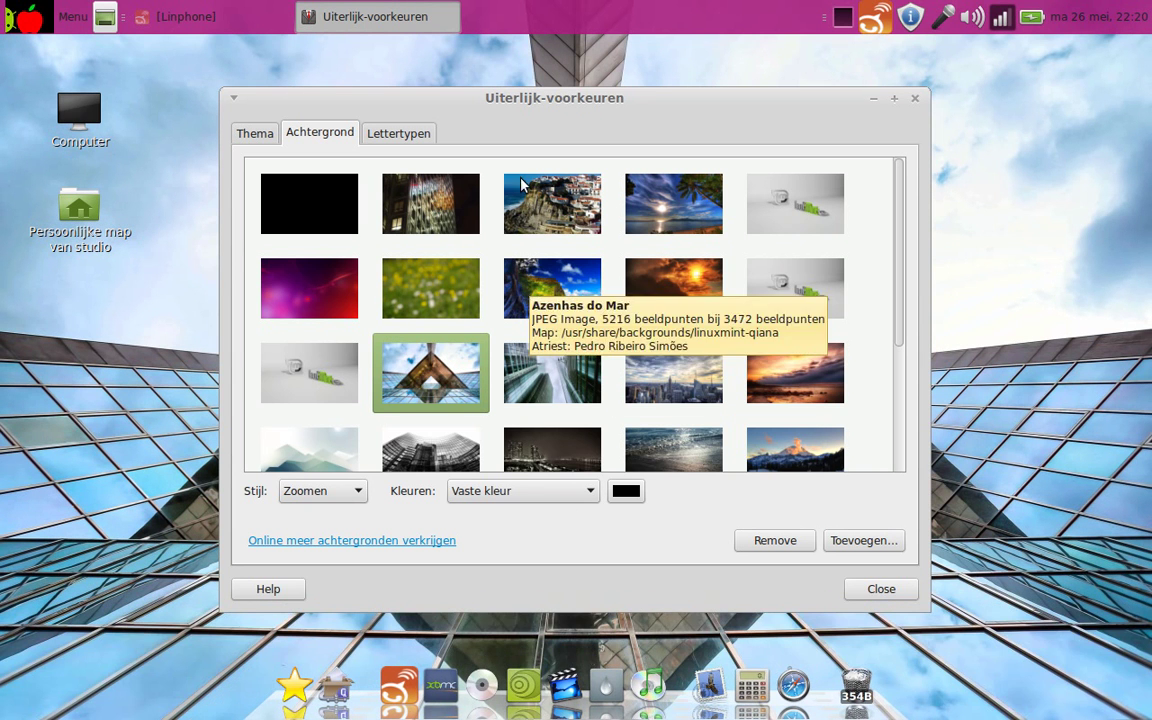
mouse_move(533, 105)
left_mouse_down()
mouse_move(838, 95)
mouse_move(1045, 143)
mouse_move(990, 571)
mouse_move(630, 103)
left_mouse_up()
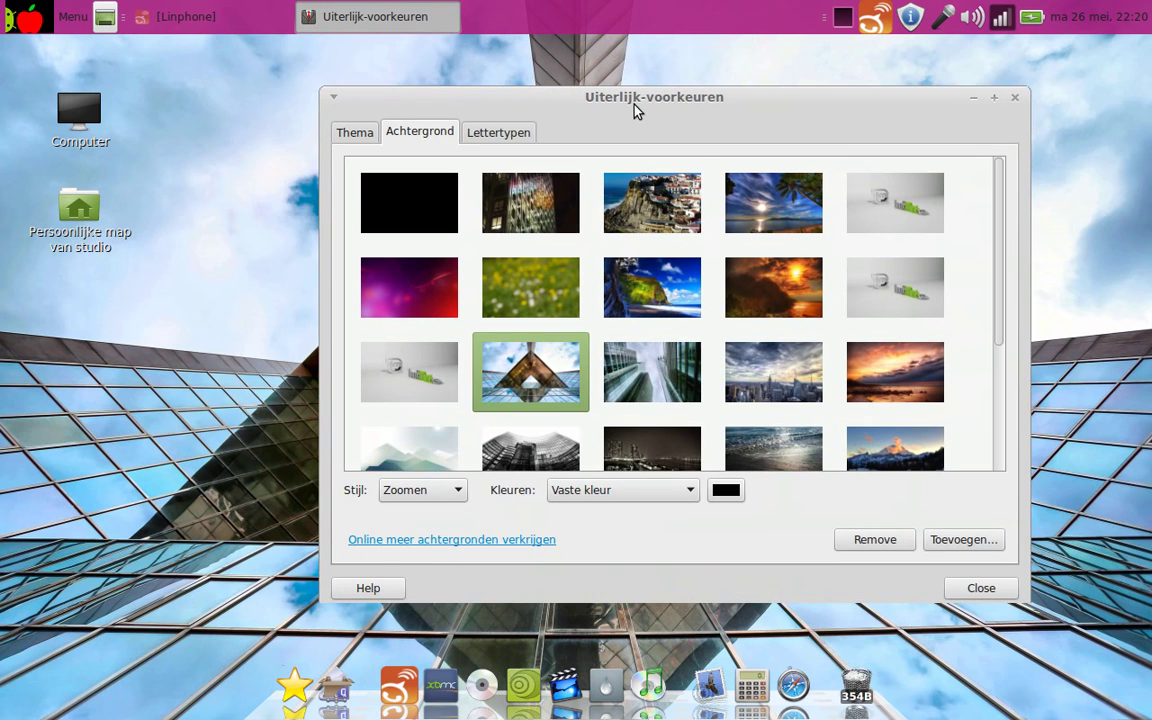
Step: Restore the original purple-red wallpaper and close Appearance Preferences
left_click(484, 285)
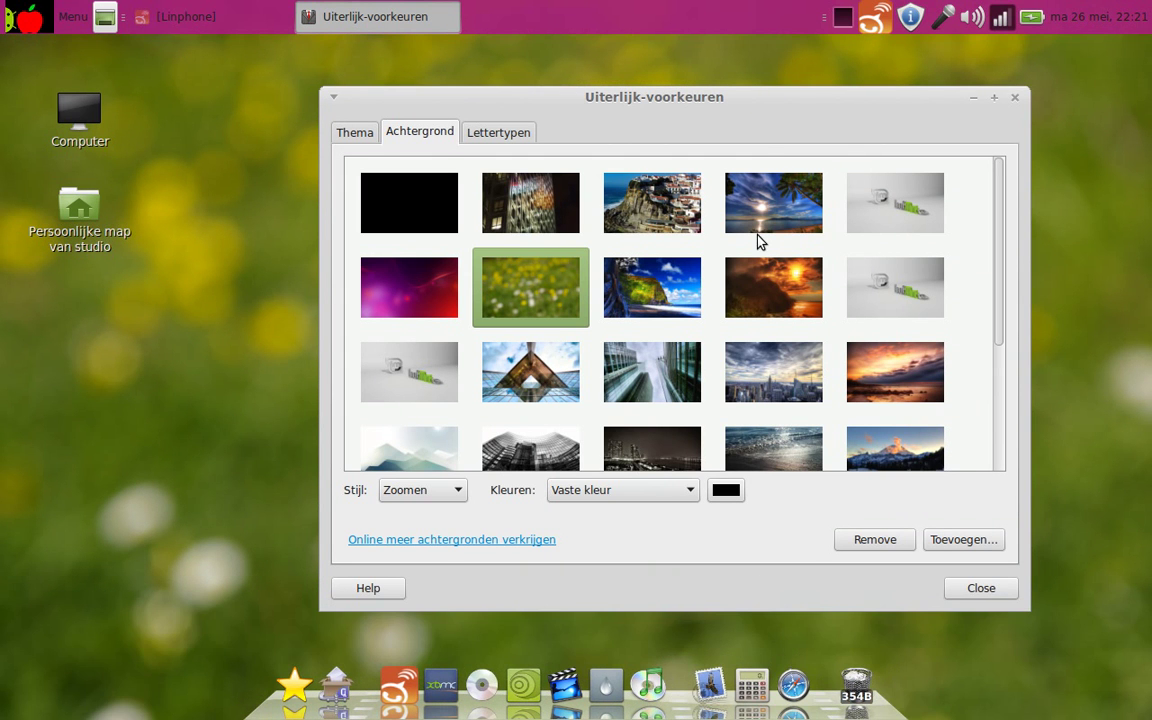
left_click(404, 293)
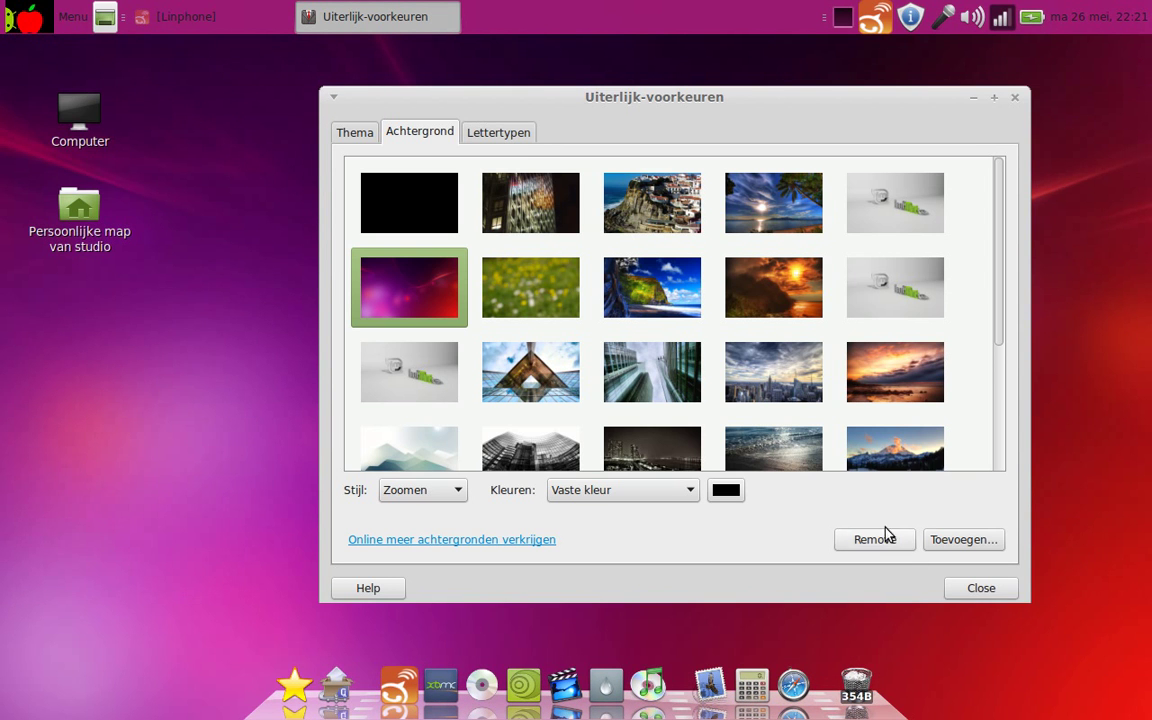
left_click(980, 591)
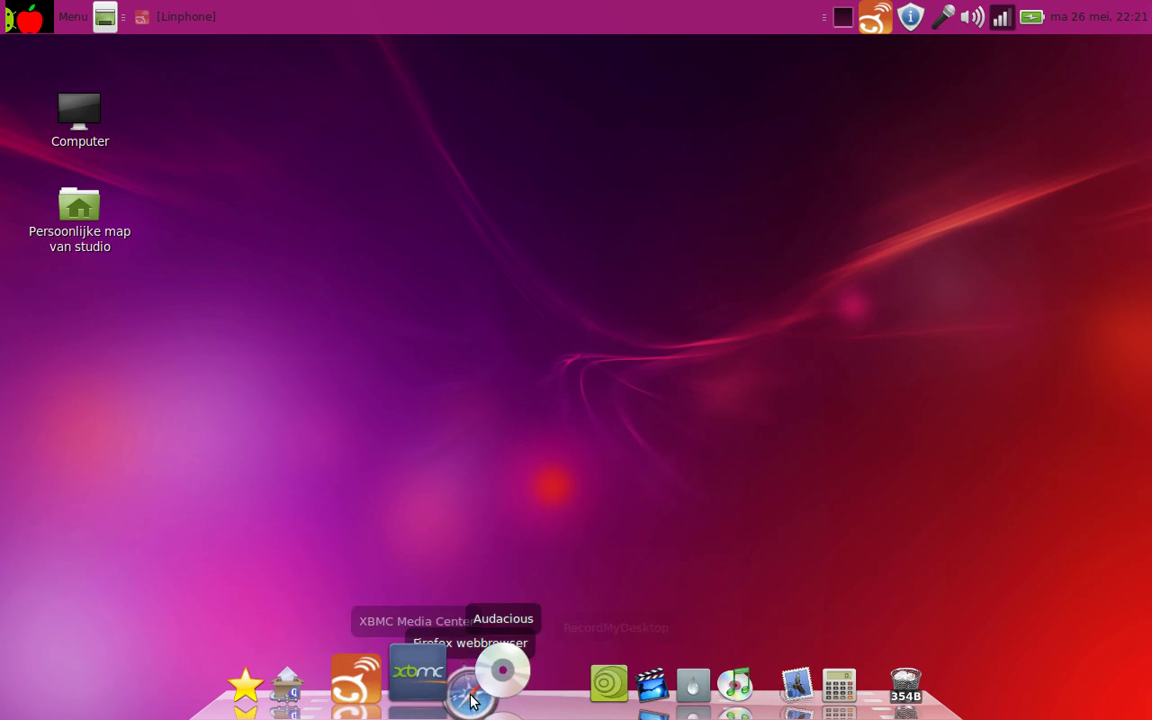
Step: Launch Firefox from the dock and search Google for 'mint linux'
left_click(445, 682)
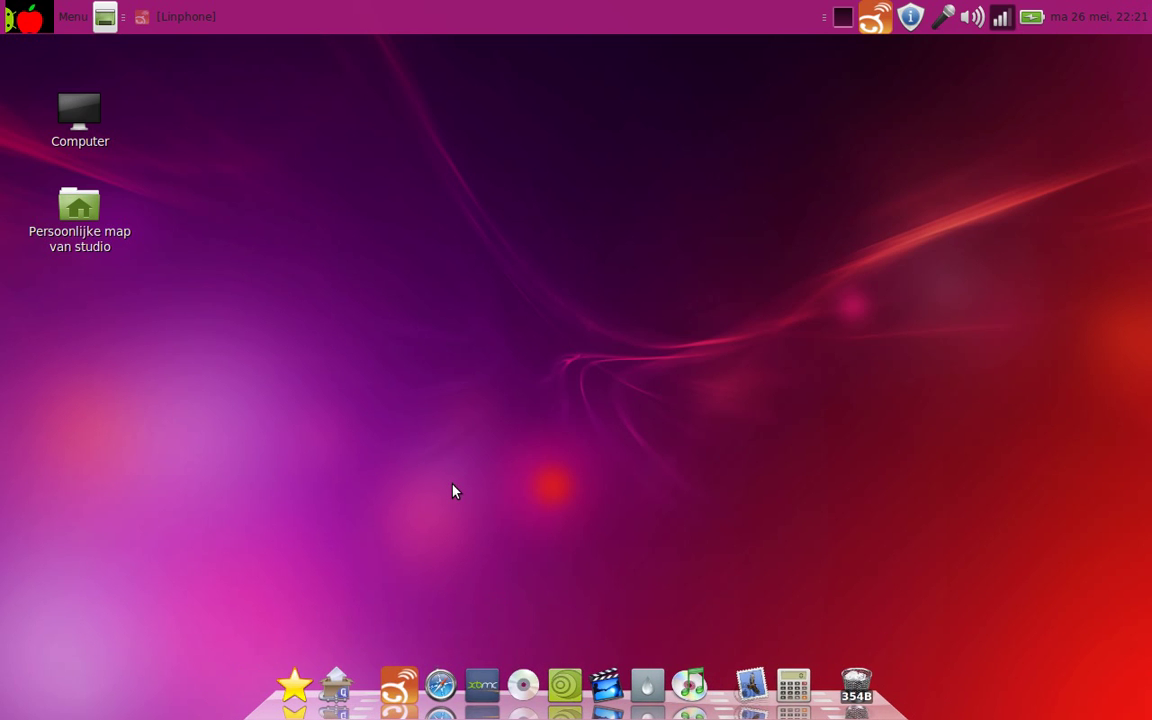
left_click(437, 680)
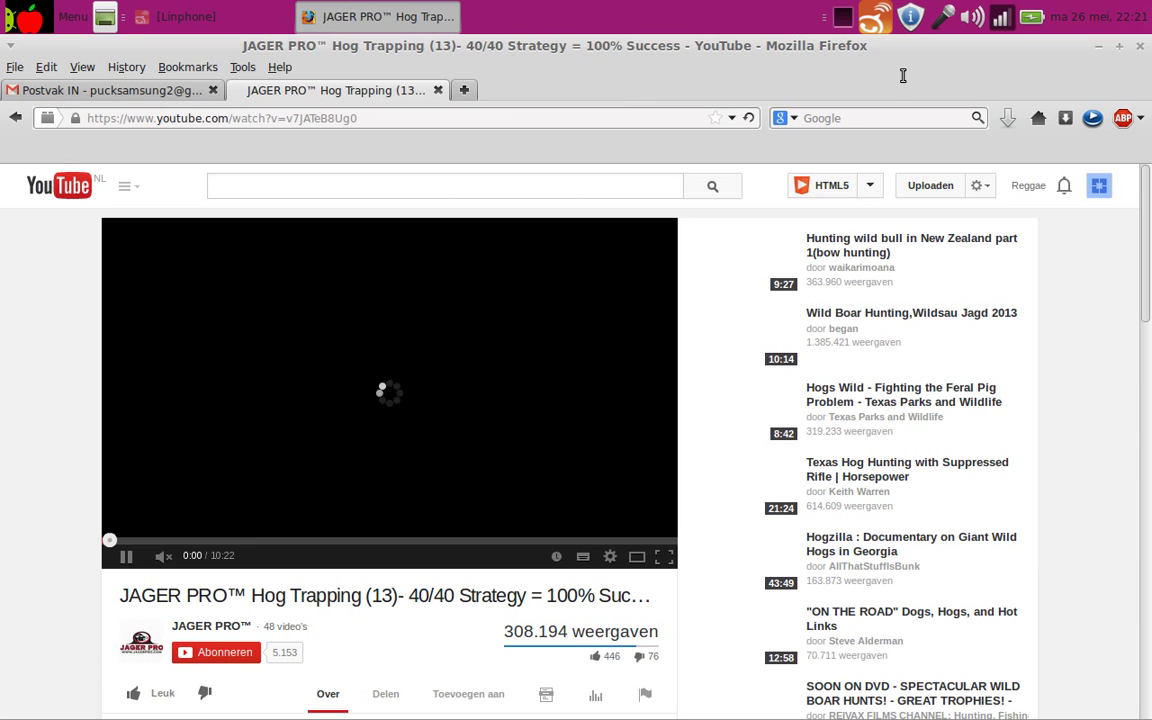
left_click(862, 118)
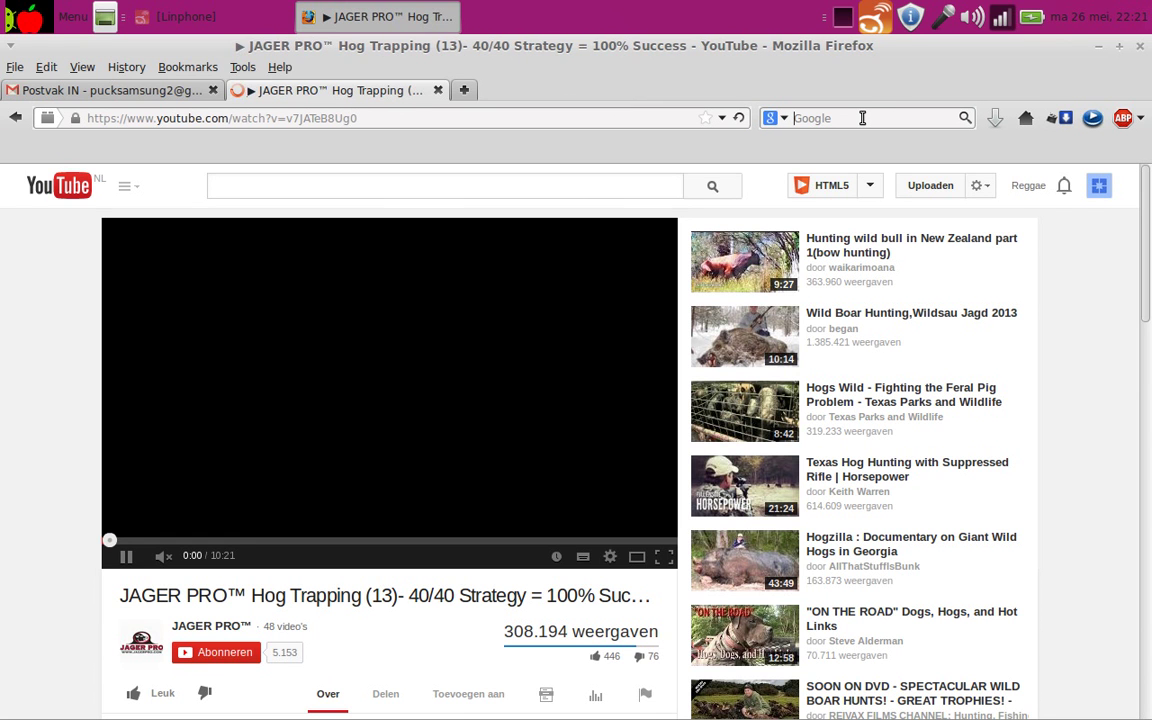
type("mint linux")
key("Return")
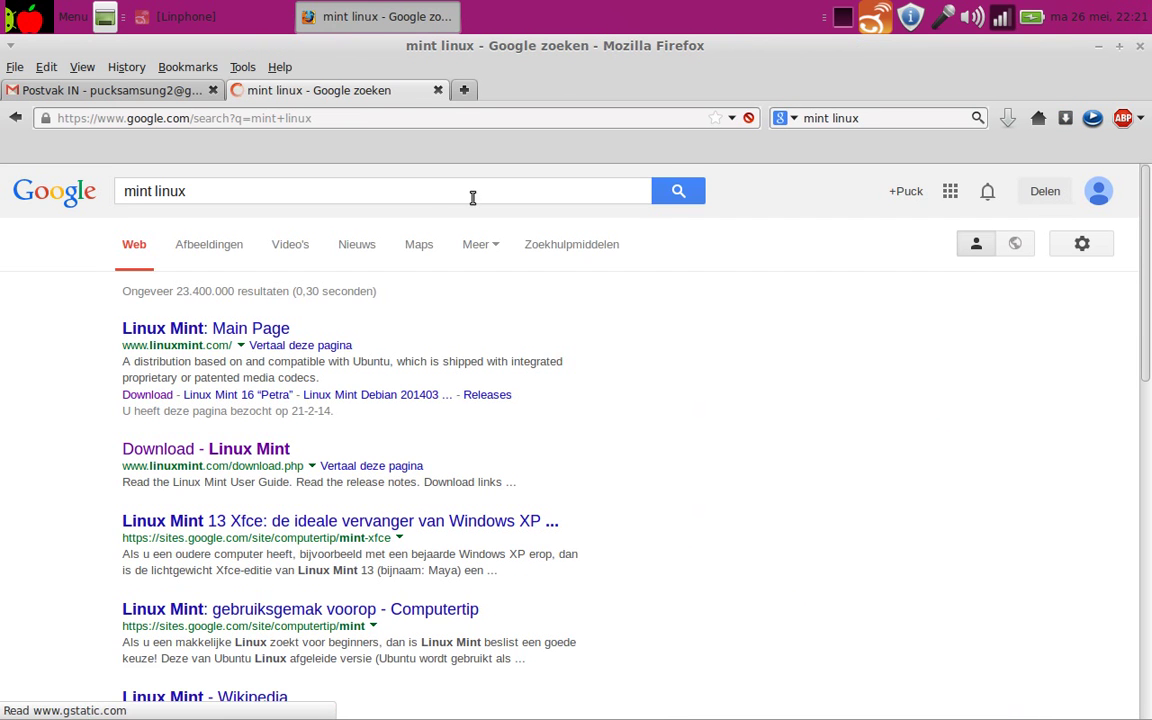
Step: Open the Linux Mint: Main Page result, glance at the download page, and scroll the main page
left_click(262, 332)
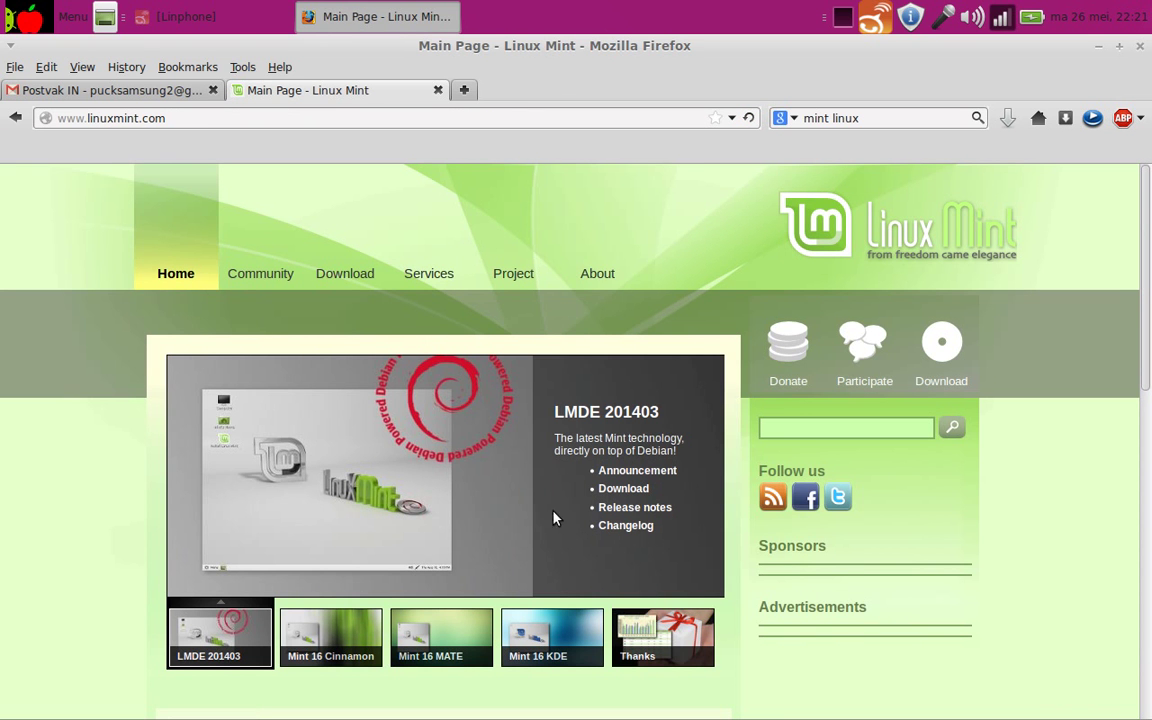
left_click(945, 342)
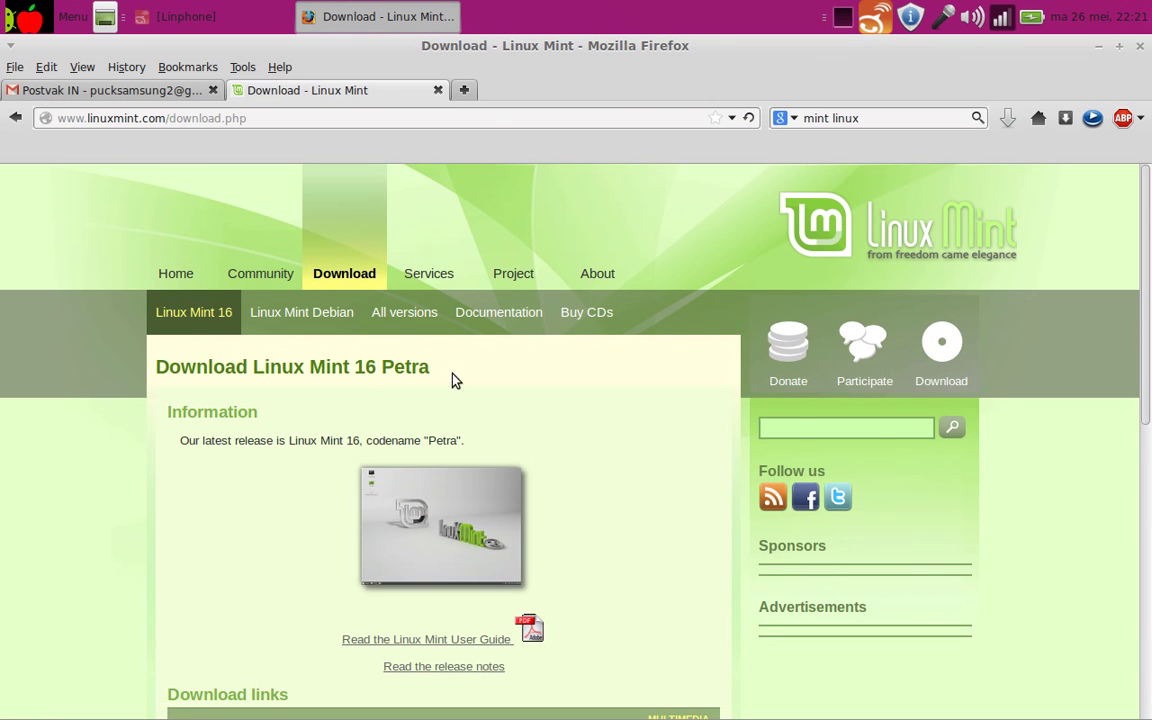
left_click(14, 119)
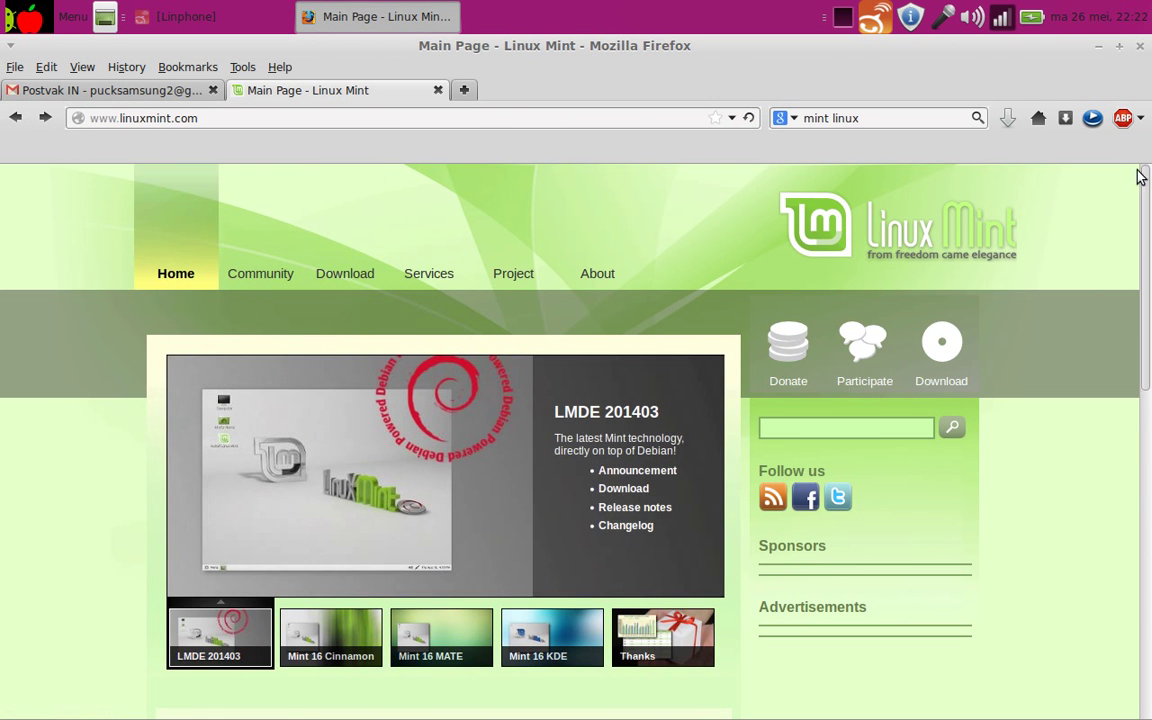
scroll(1146, 195, "down", 4)
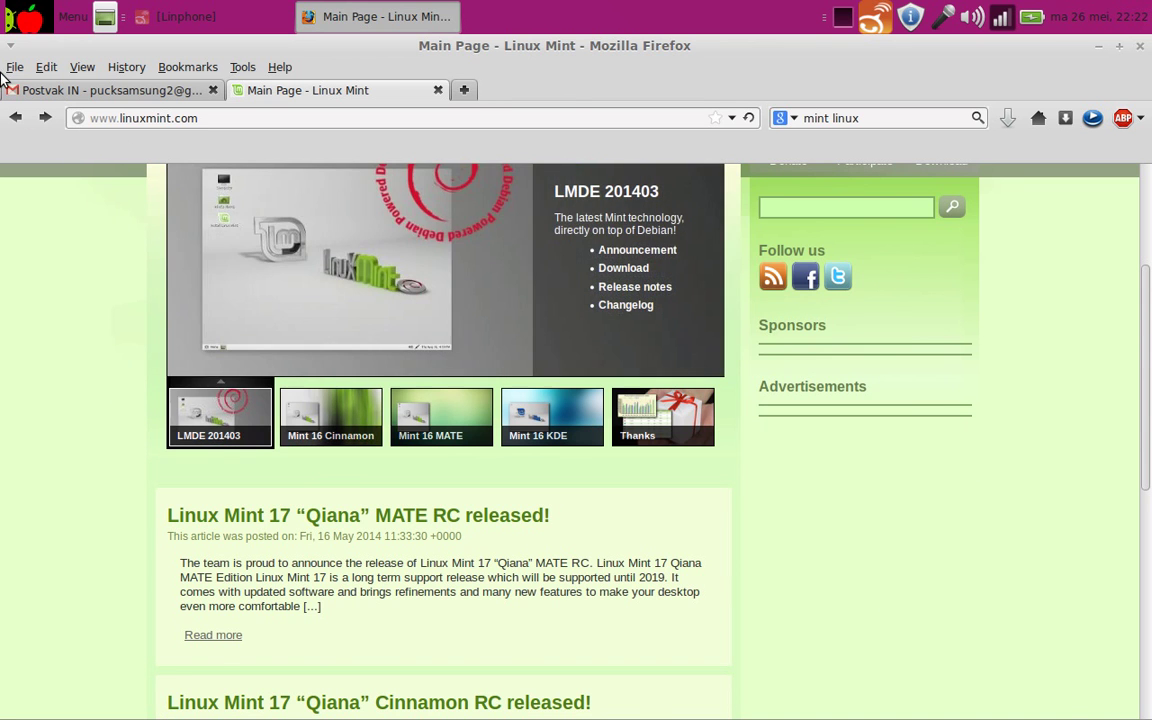
left_click(14, 119)
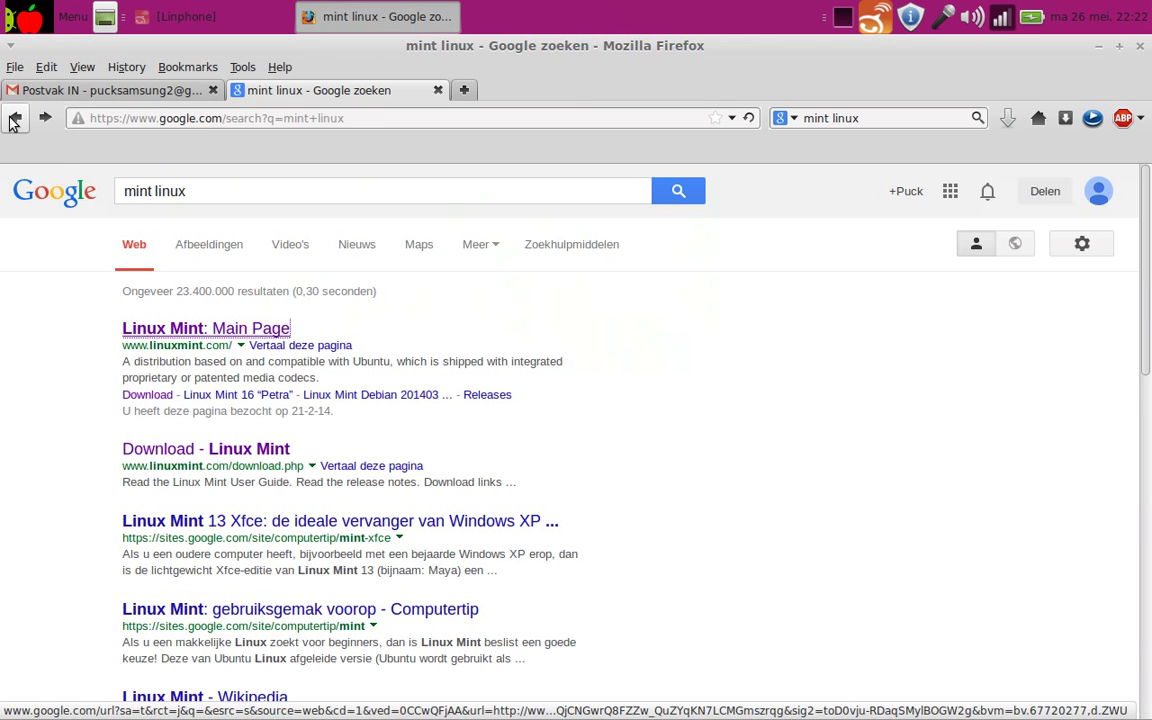
left_click(165, 330)
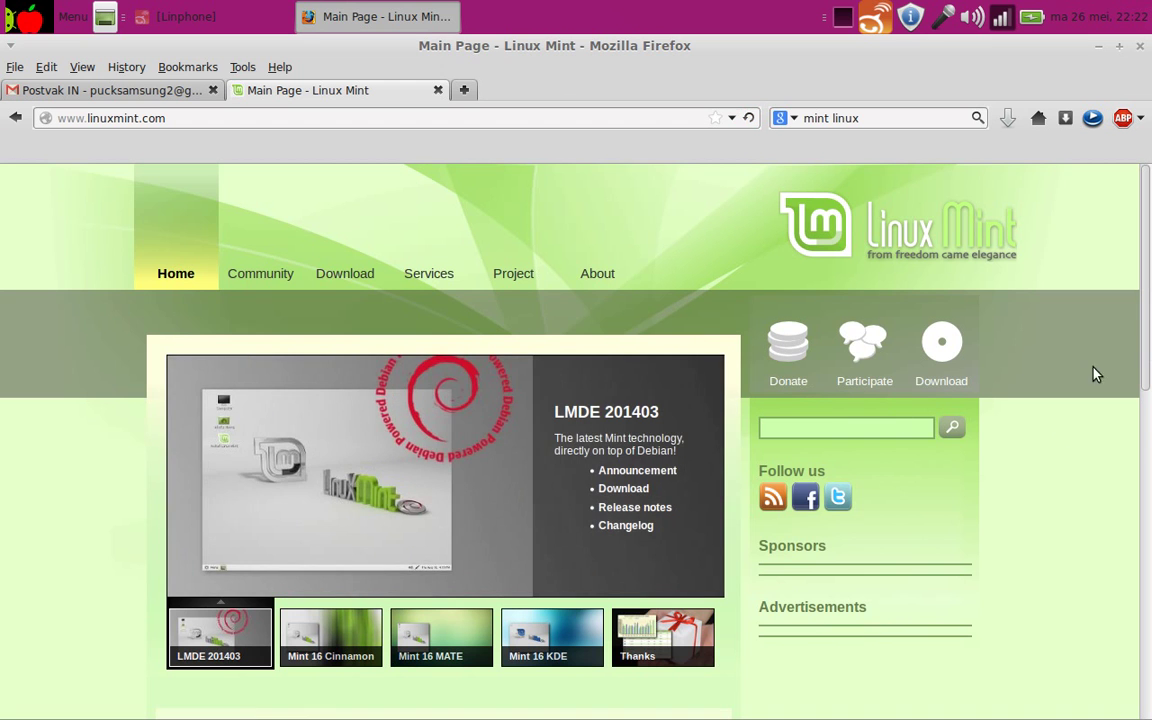
left_click_drag(1145, 200, 1149, 330)
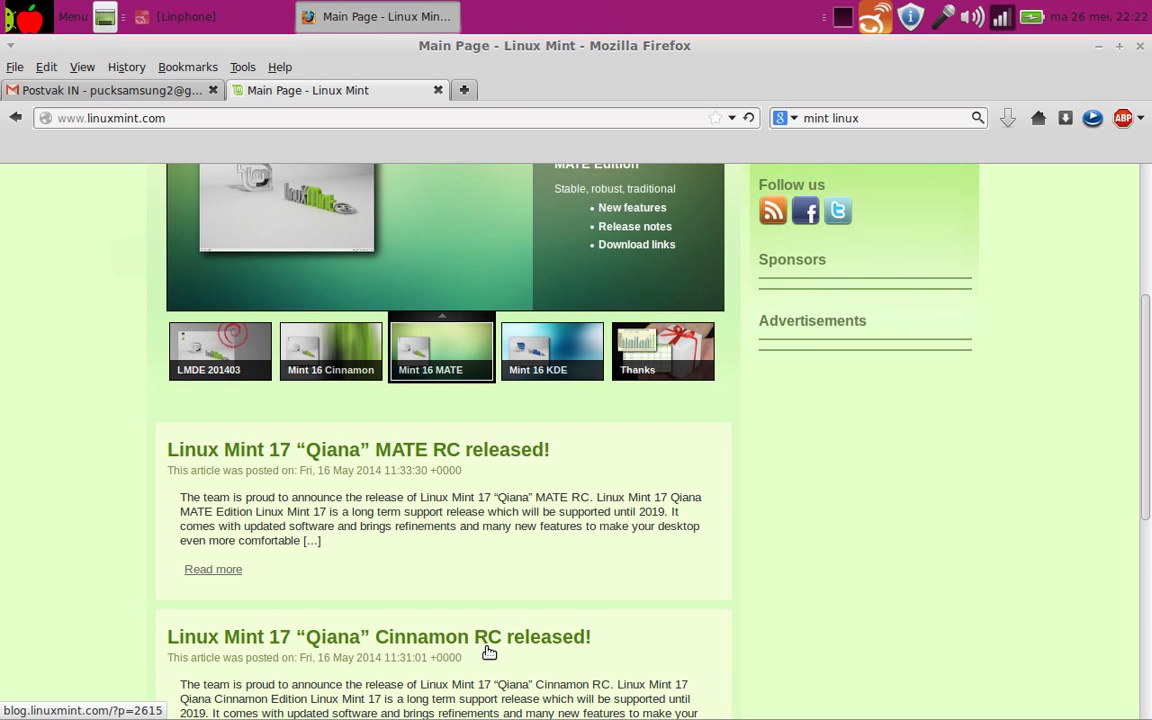
Step: View the Linux Mint 17 Cinnamon RC post, then return to linuxmint.com
left_click(489, 652)
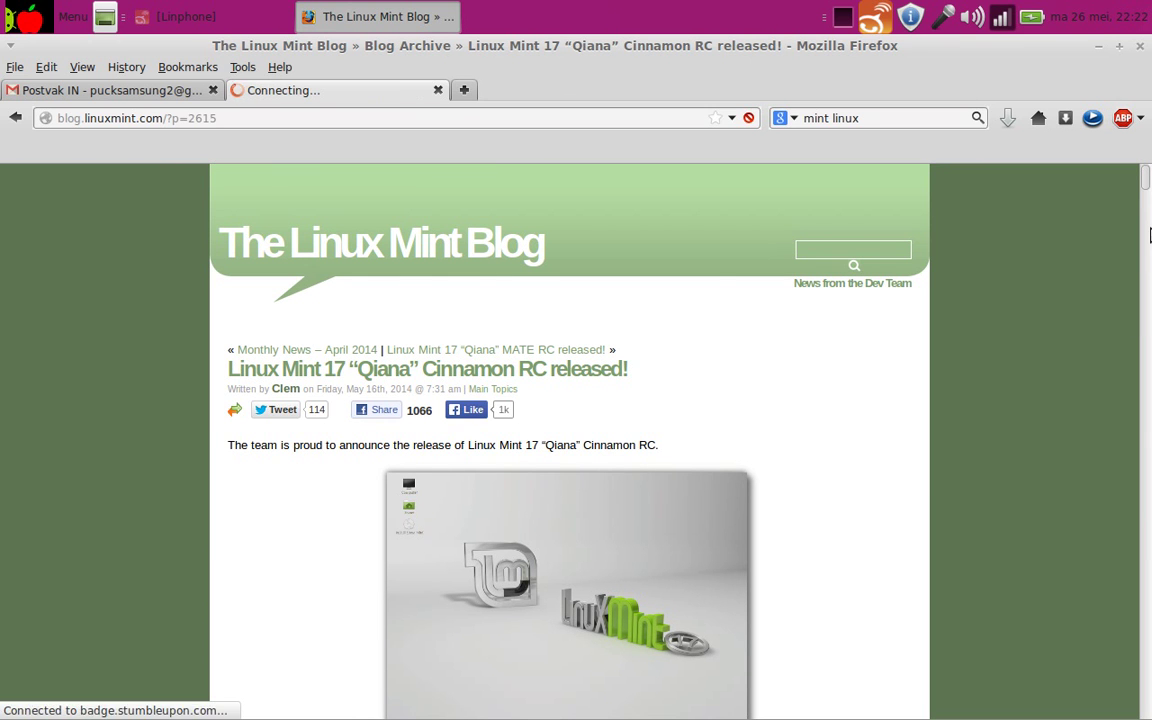
mouse_move(1147, 190)
left_mouse_down()
mouse_move(1147, 204)
mouse_move(1147, 176)
mouse_move(1146, 189)
left_mouse_up()
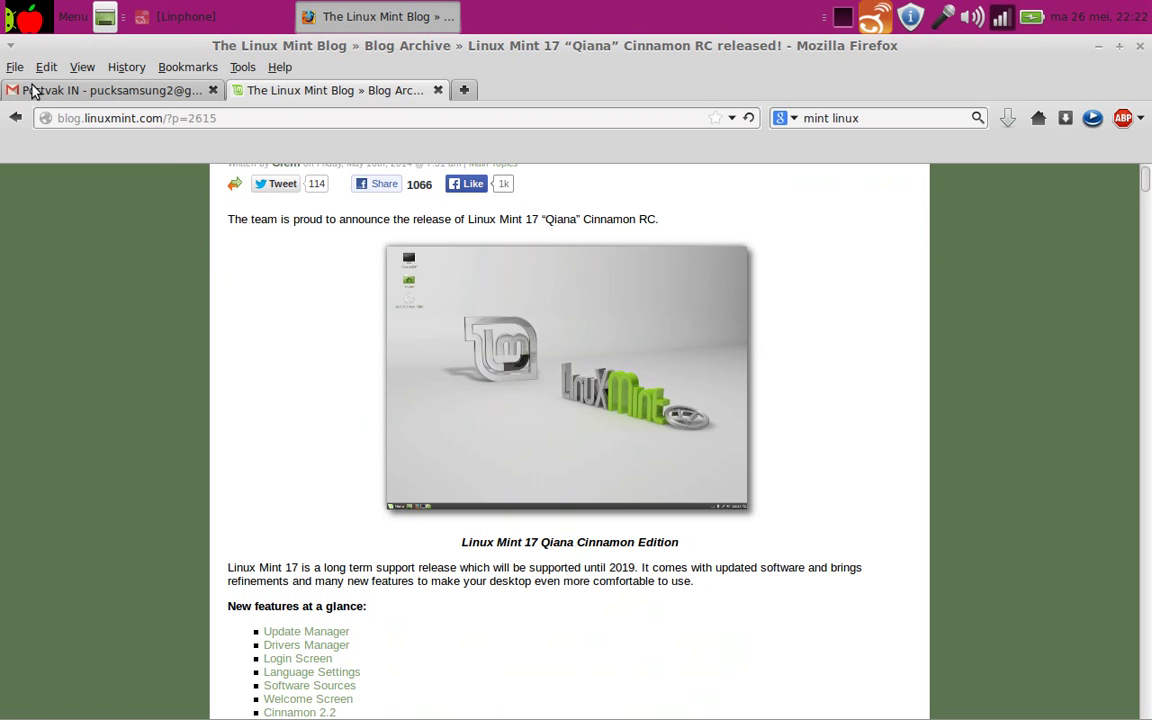
left_click(13, 120)
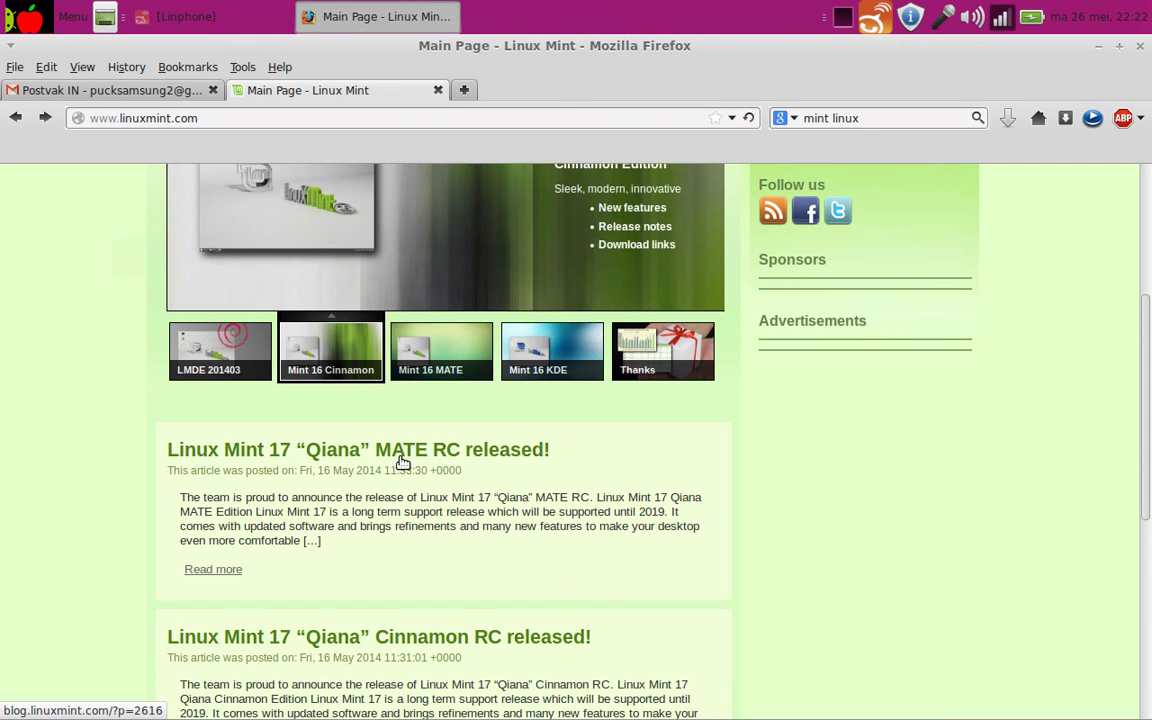
Step: Open the Linux Mint 17 Qiana MATE RC post and scroll through it
left_click(389, 454)
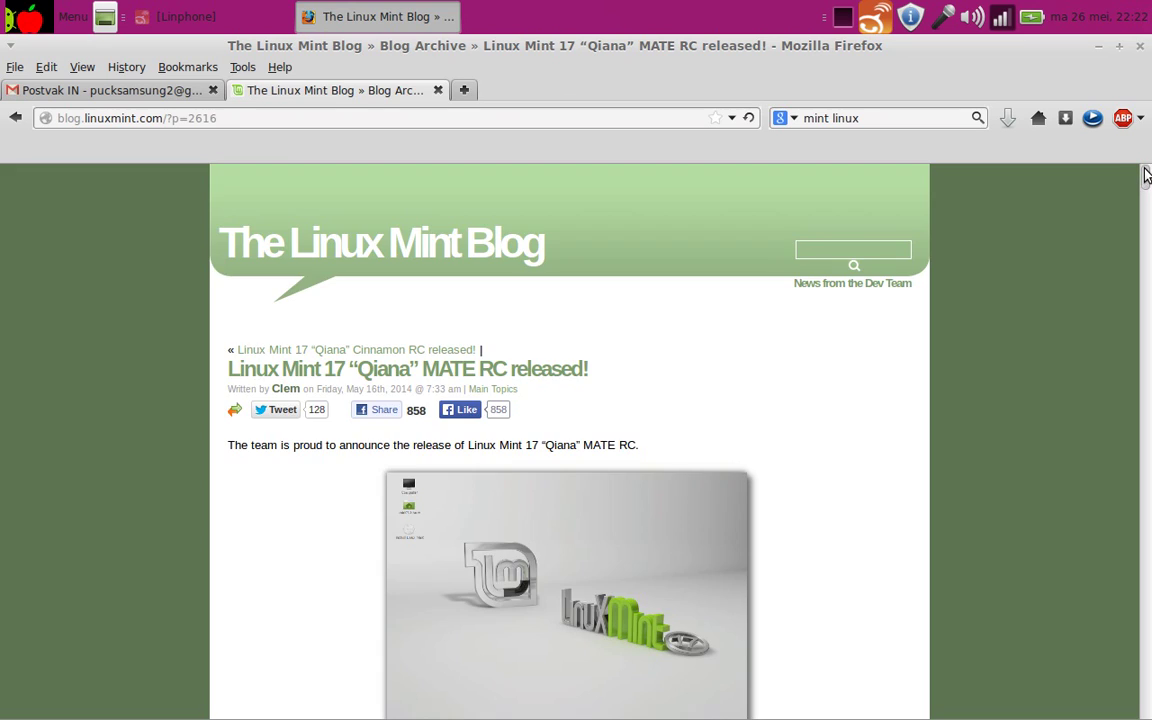
scroll(1144, 176, "down", 10)
scroll(1146, 180, "up", 5)
scroll(1146, 182, "down", 8)
scroll(1146, 186, "down", 7)
scroll(1146, 190, "down", 1)
scroll(1146, 190, "up", 7)
scroll(1146, 185, "up", 3)
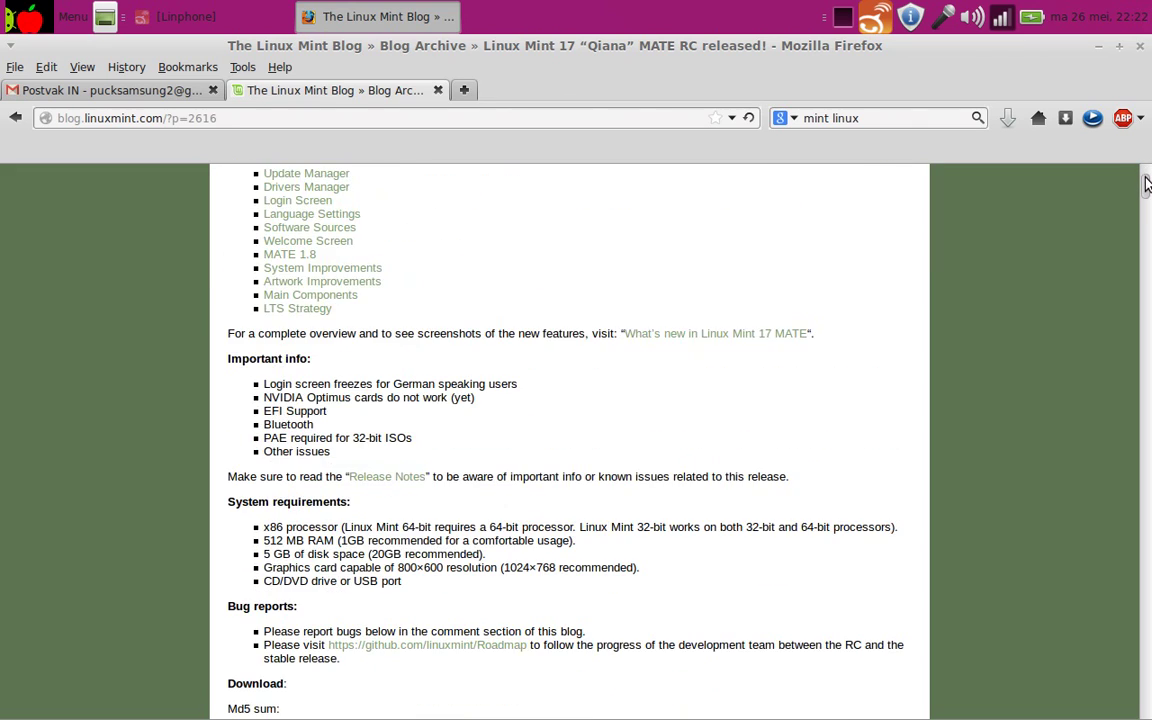
scroll(1146, 183, "up", 4)
scroll(1146, 178, "up", 10)
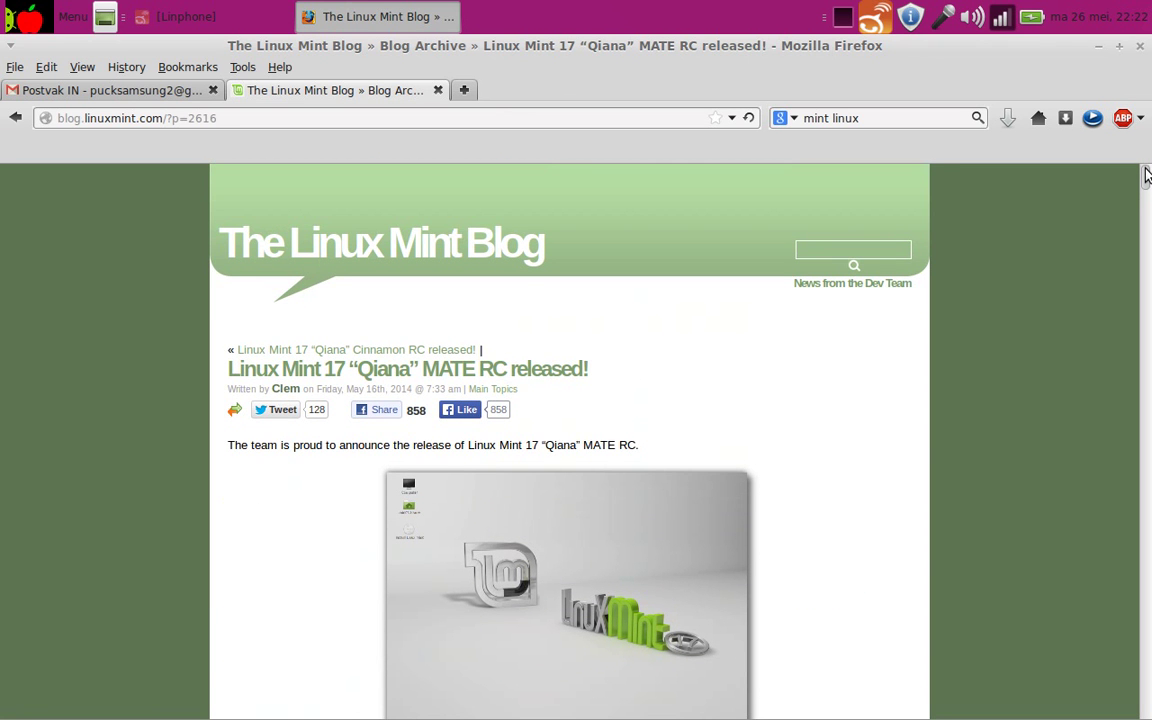
scroll(1146, 176, "down", 6)
scroll(1146, 180, "down", 1)
scroll(1146, 180, "down", 6)
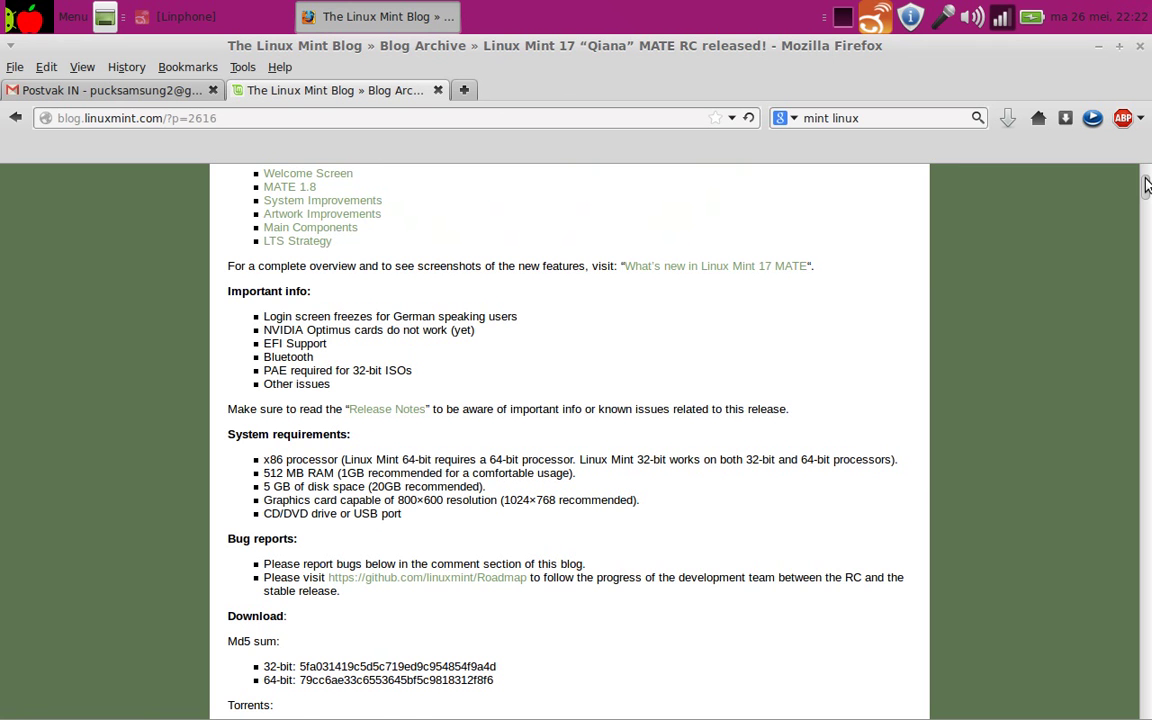
scroll(1146, 183, "down", 1)
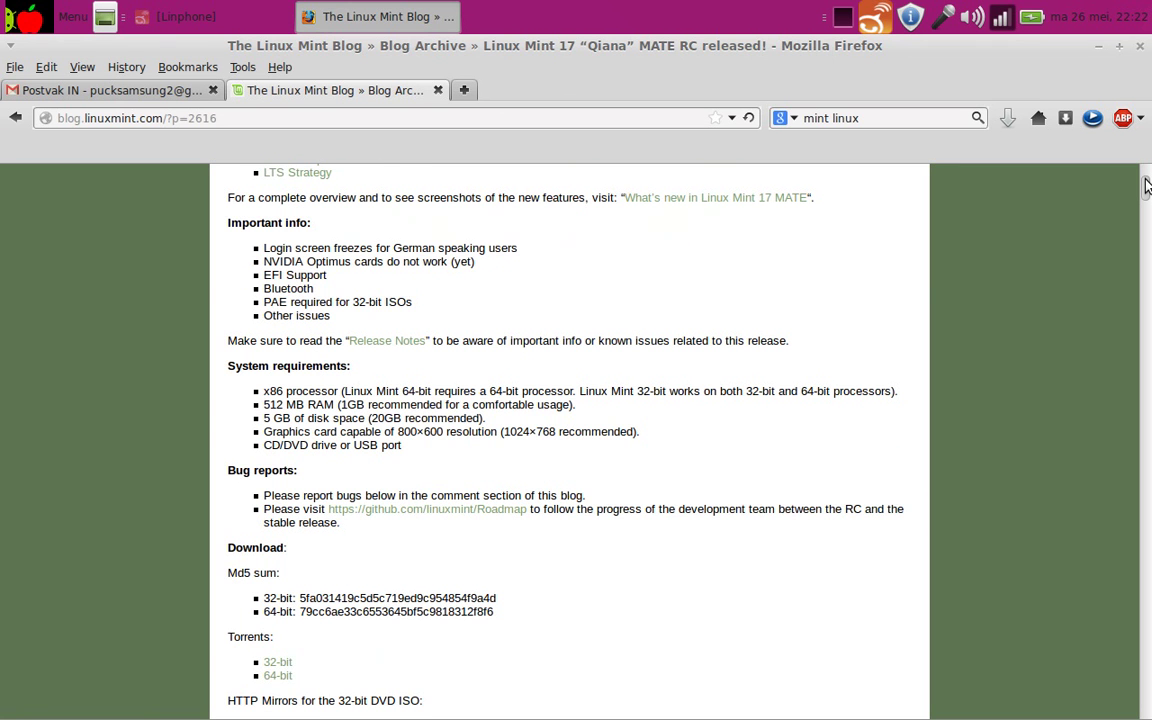
mouse_move(1146, 183)
left_mouse_down()
mouse_move(1148, 228)
mouse_move(1127, 160)
left_mouse_up()
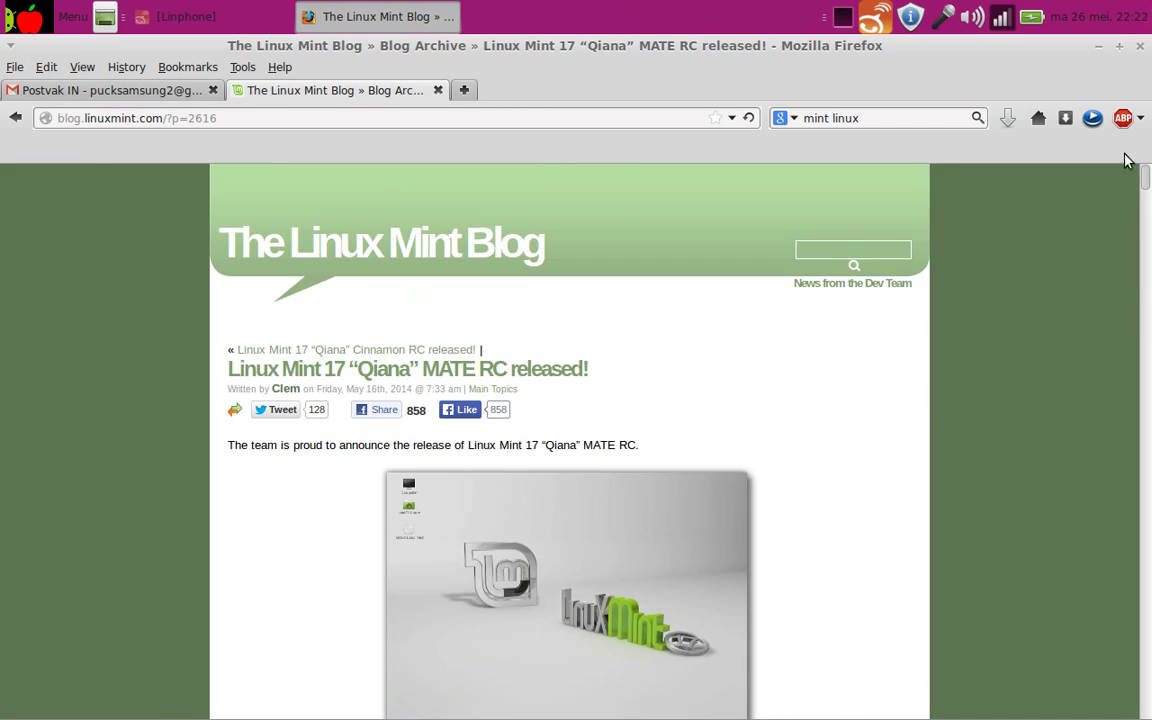
Step: Reload the MATE RC post, then close the Linux Mint Blog tab
left_click(433, 373)
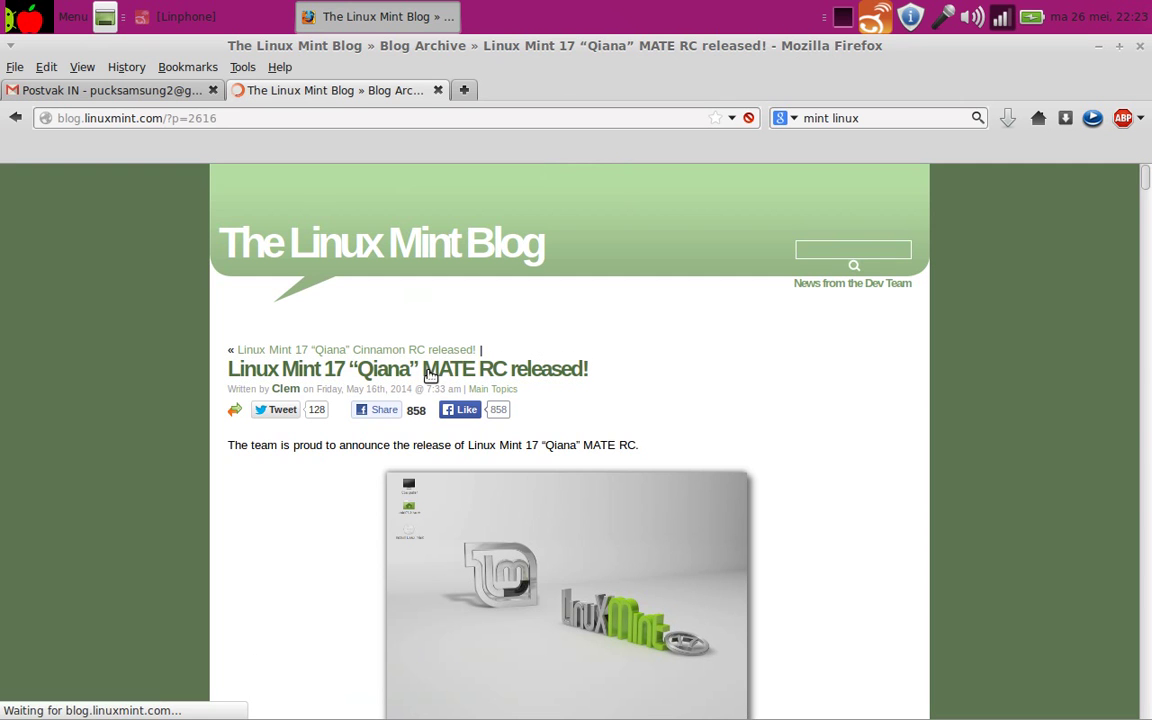
left_click(430, 373)
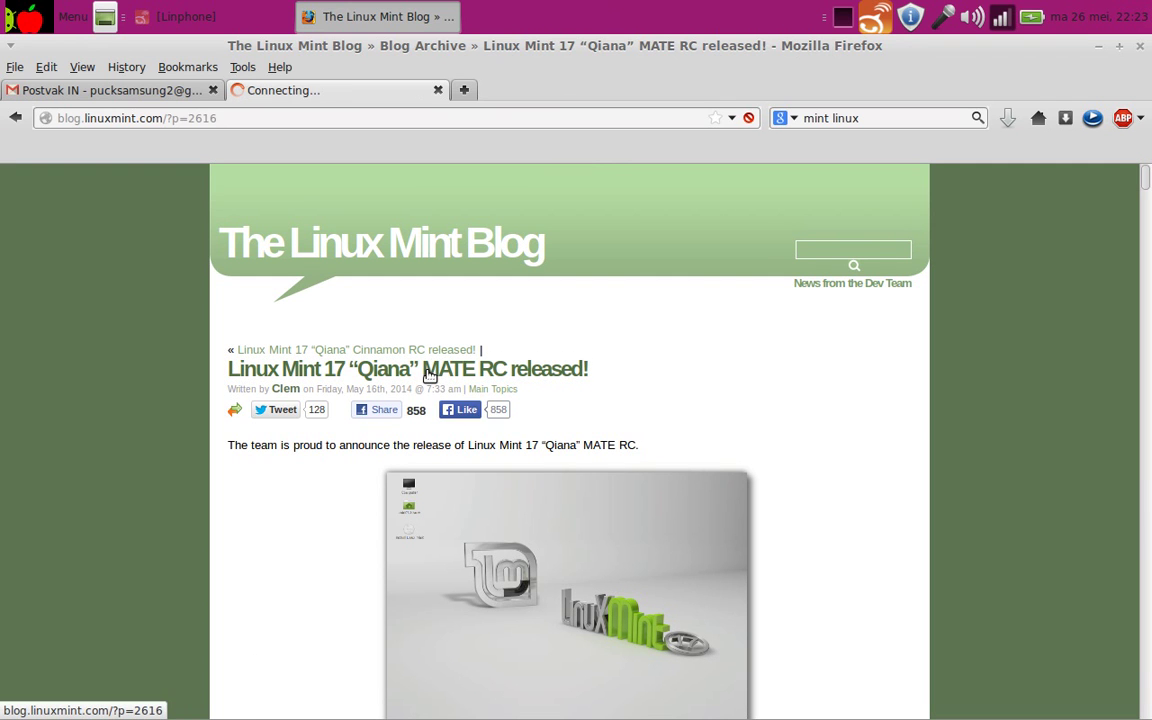
left_click(486, 368)
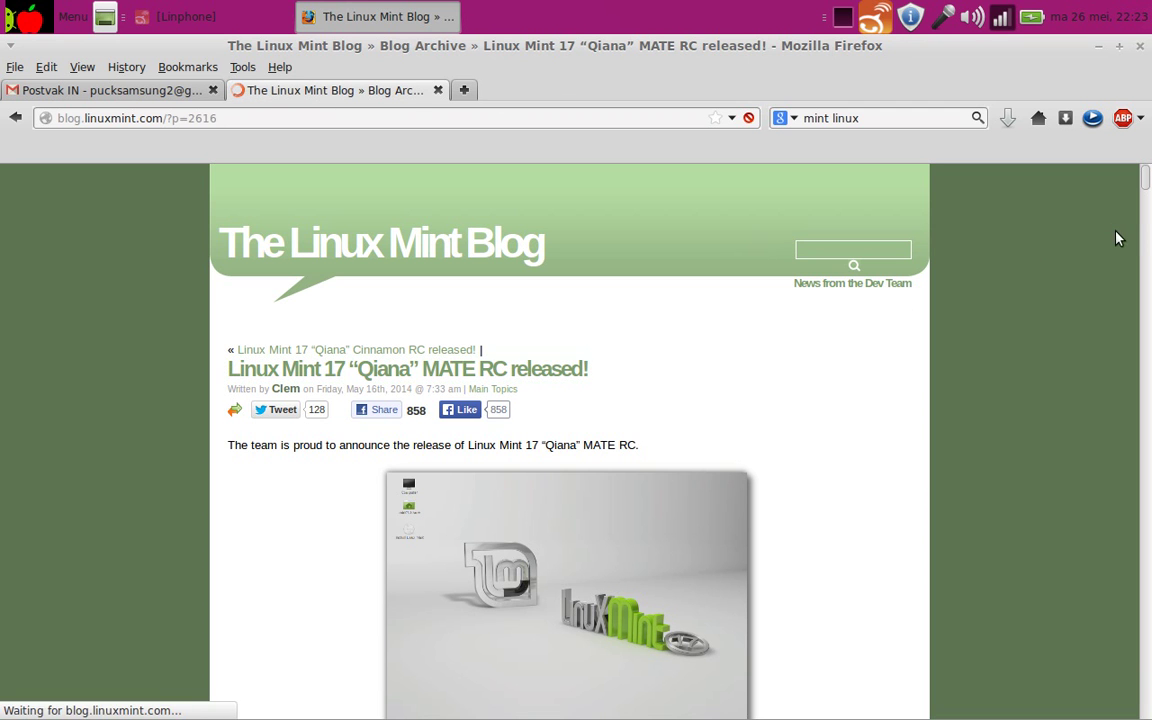
left_click_drag(1147, 185, 1147, 210)
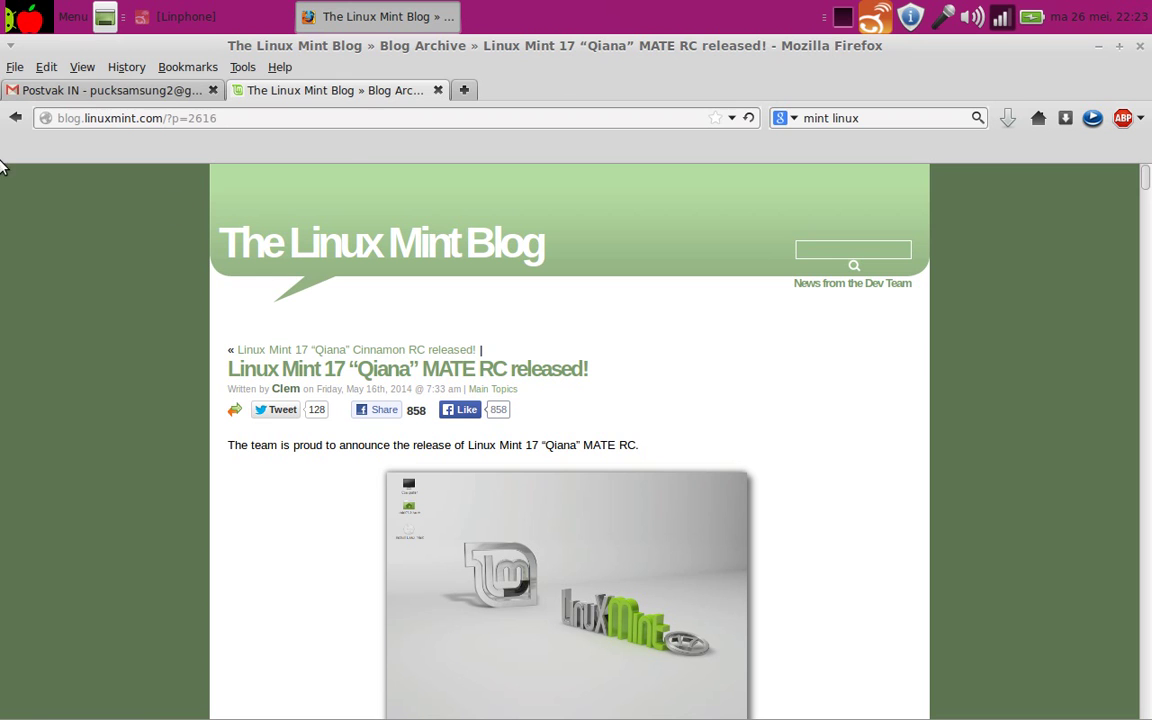
left_click(438, 91)
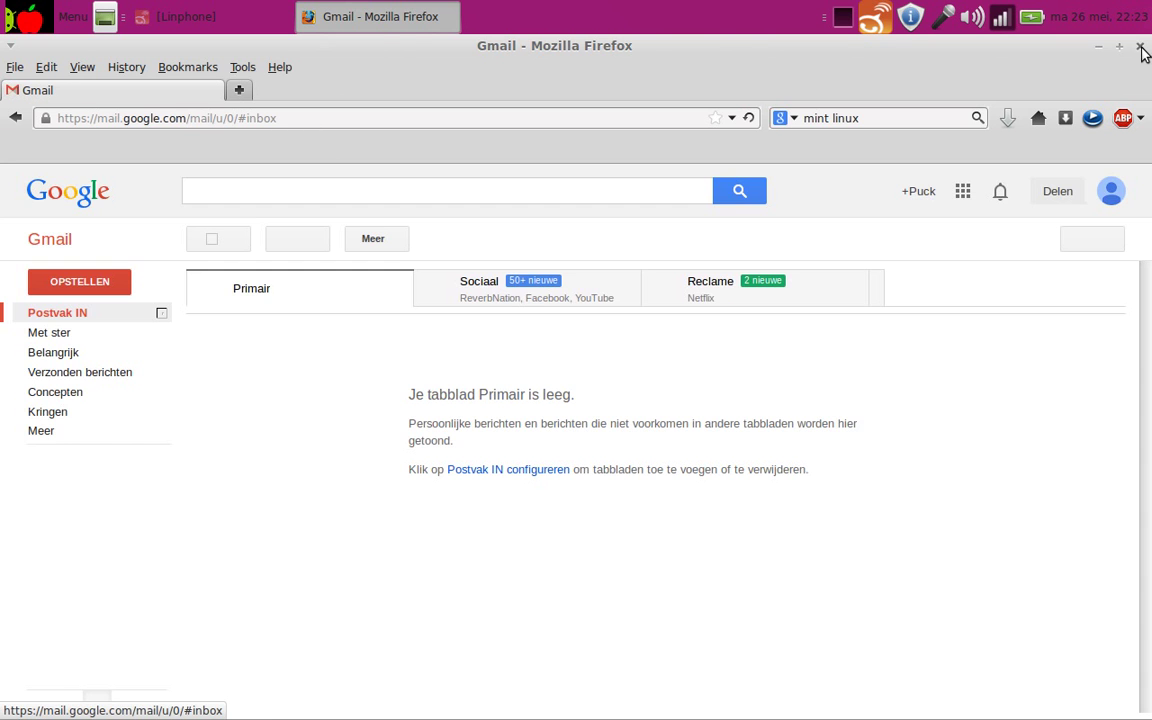
Step: Close Firefox, open Thunderbird with Skip Integration to view the Inbox, then close it
left_click(1140, 46)
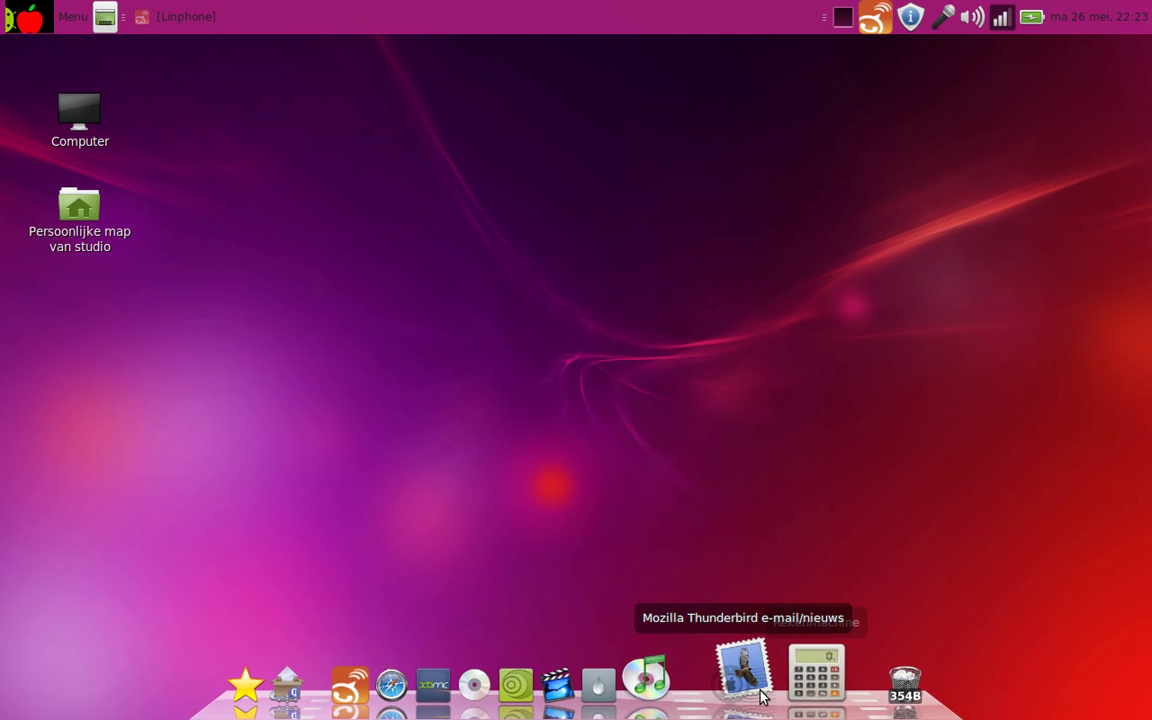
left_click(758, 692)
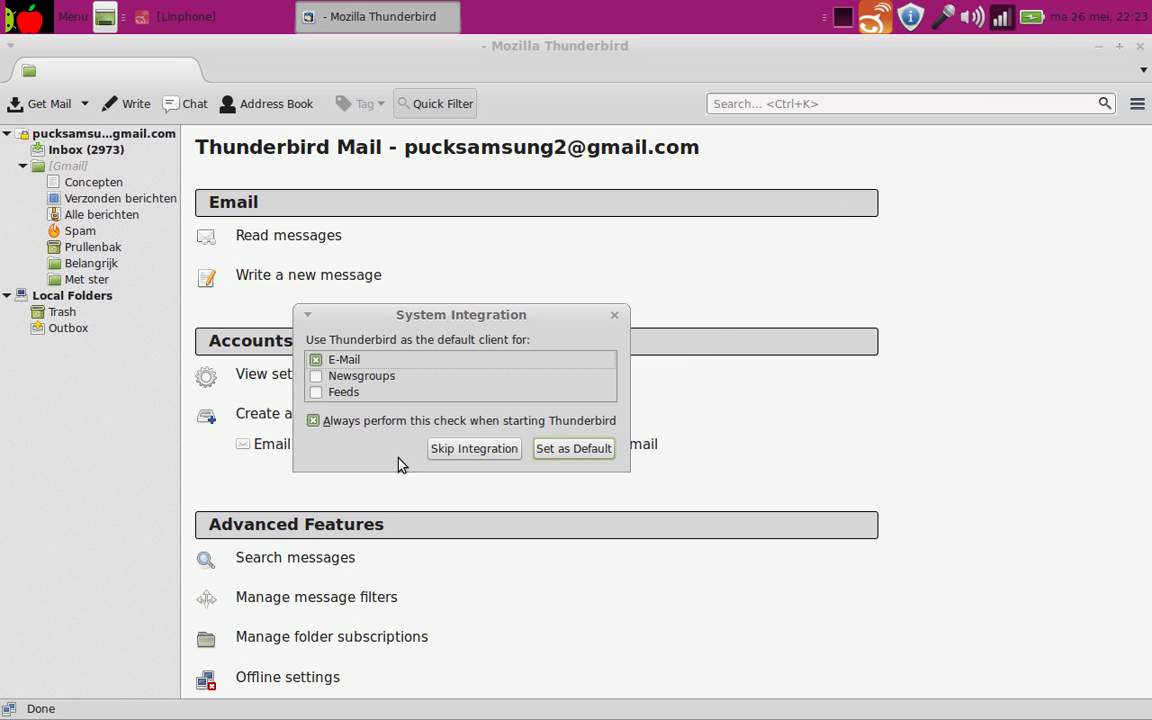
left_click(548, 465)
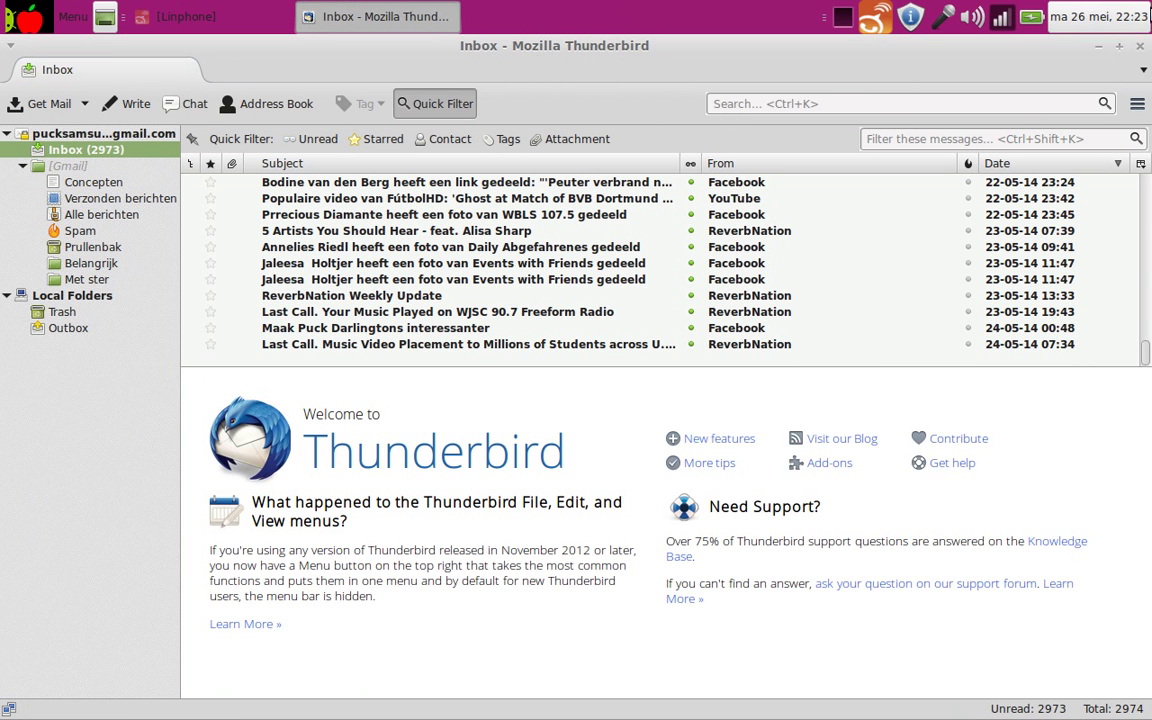
left_click(1143, 47)
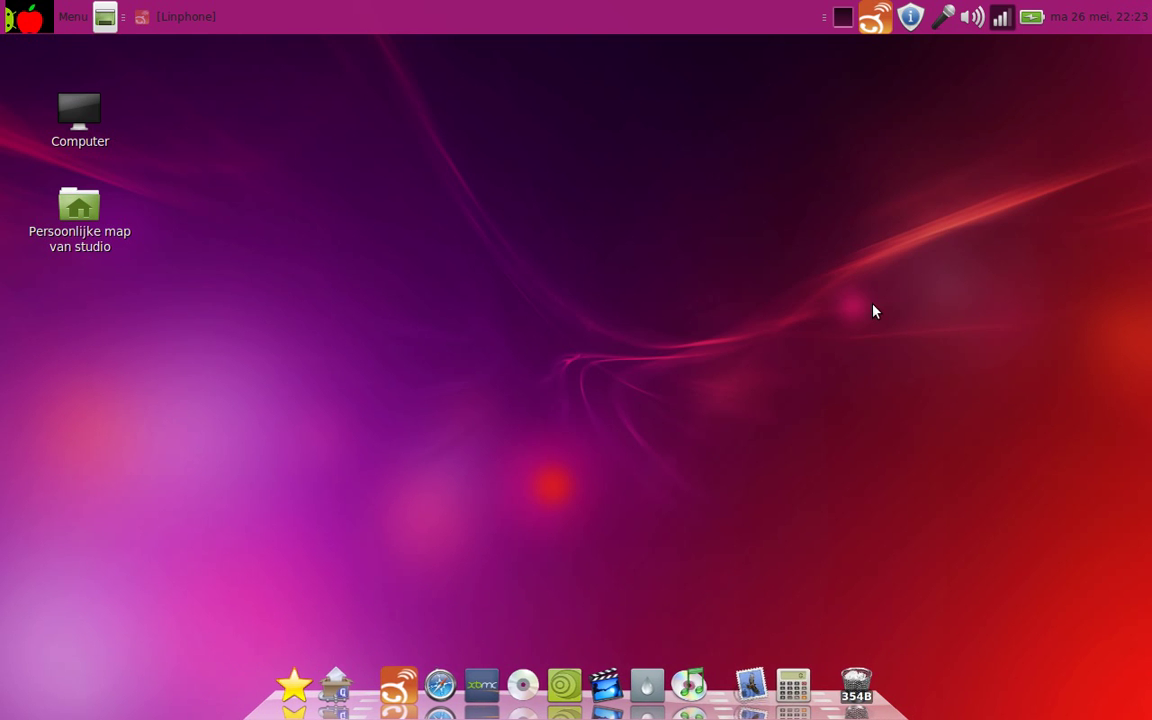
left_click(24, 17)
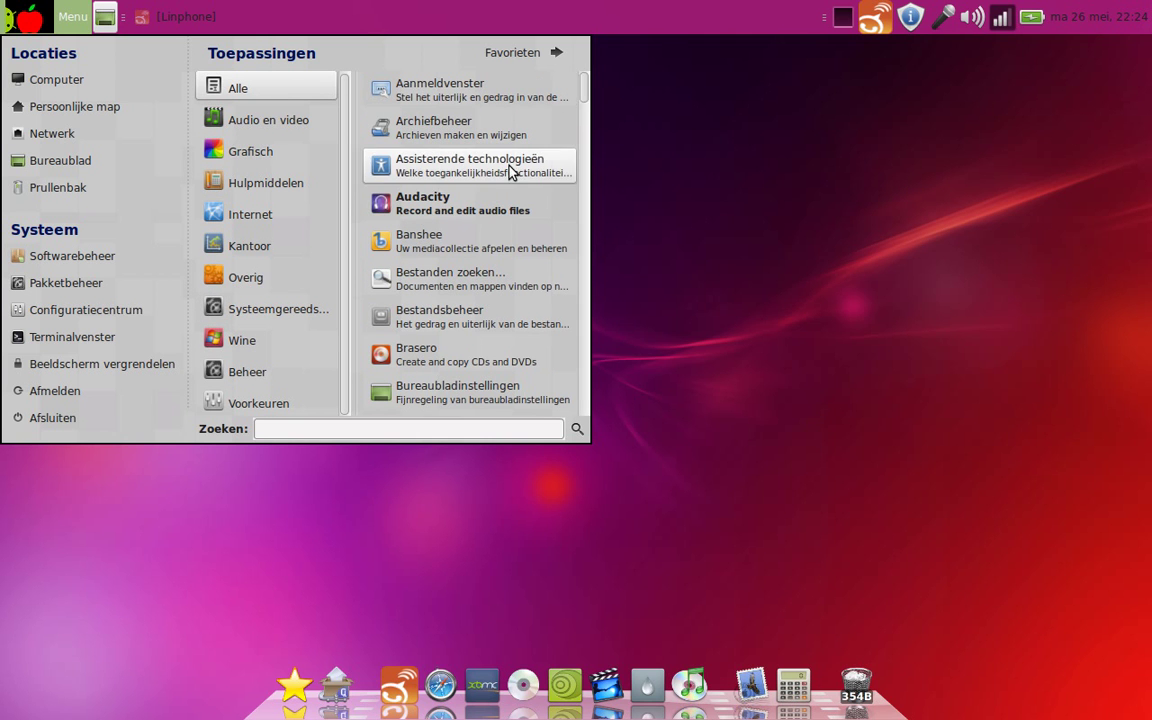
left_click(506, 204)
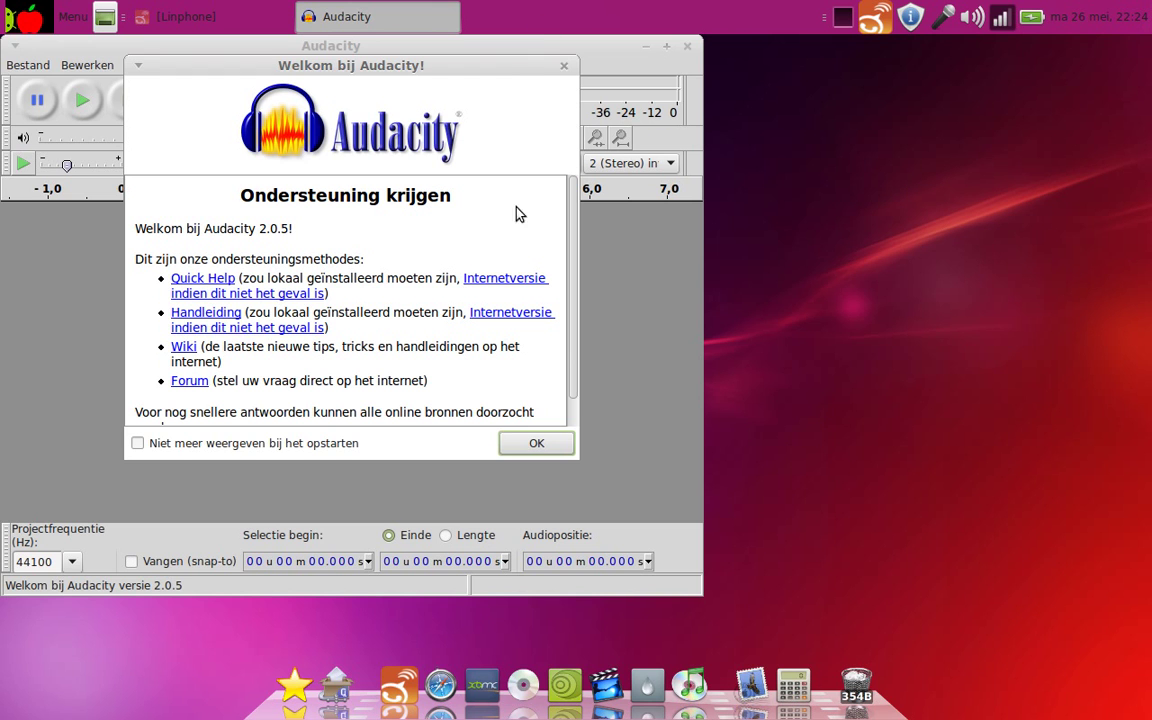
left_click(537, 443)
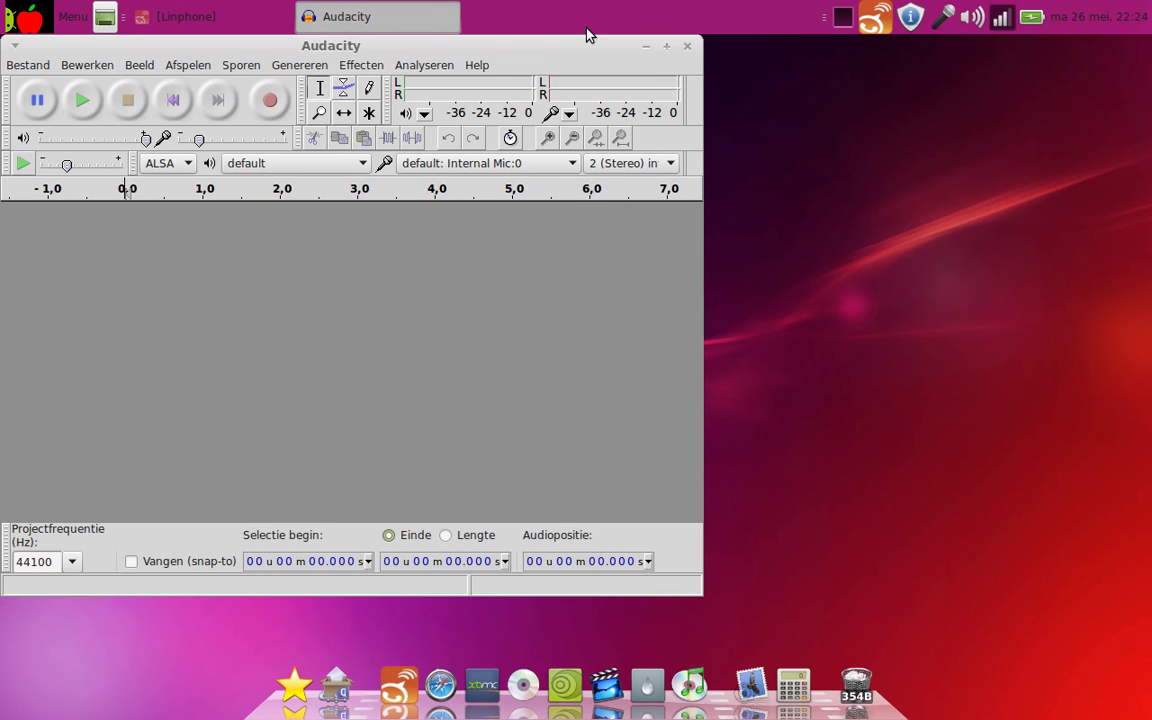
left_click_drag(545, 47, 823, 92)
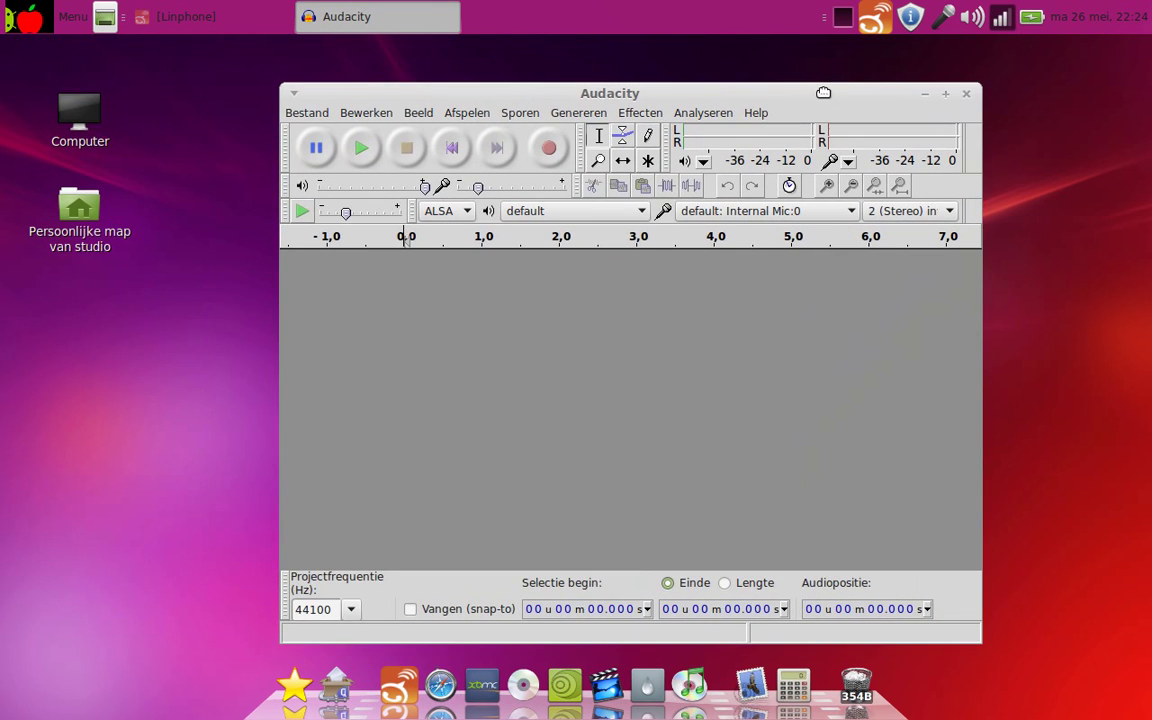
left_click_drag(813, 97, 761, 90)
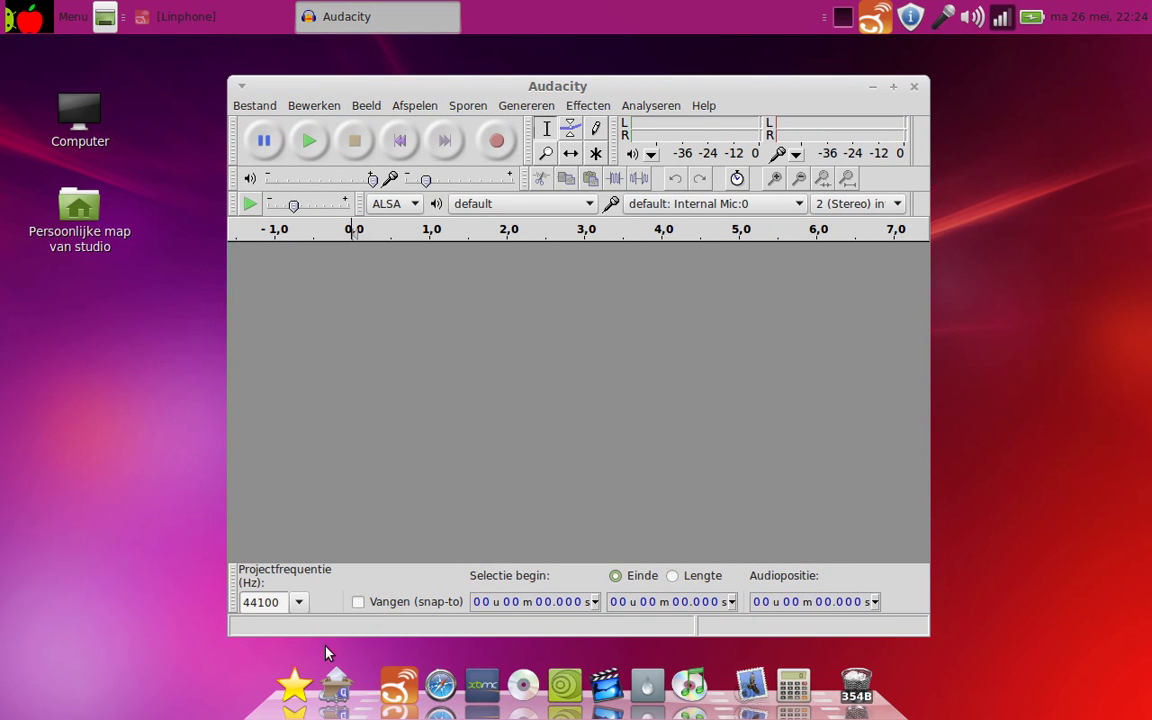
left_click(296, 684)
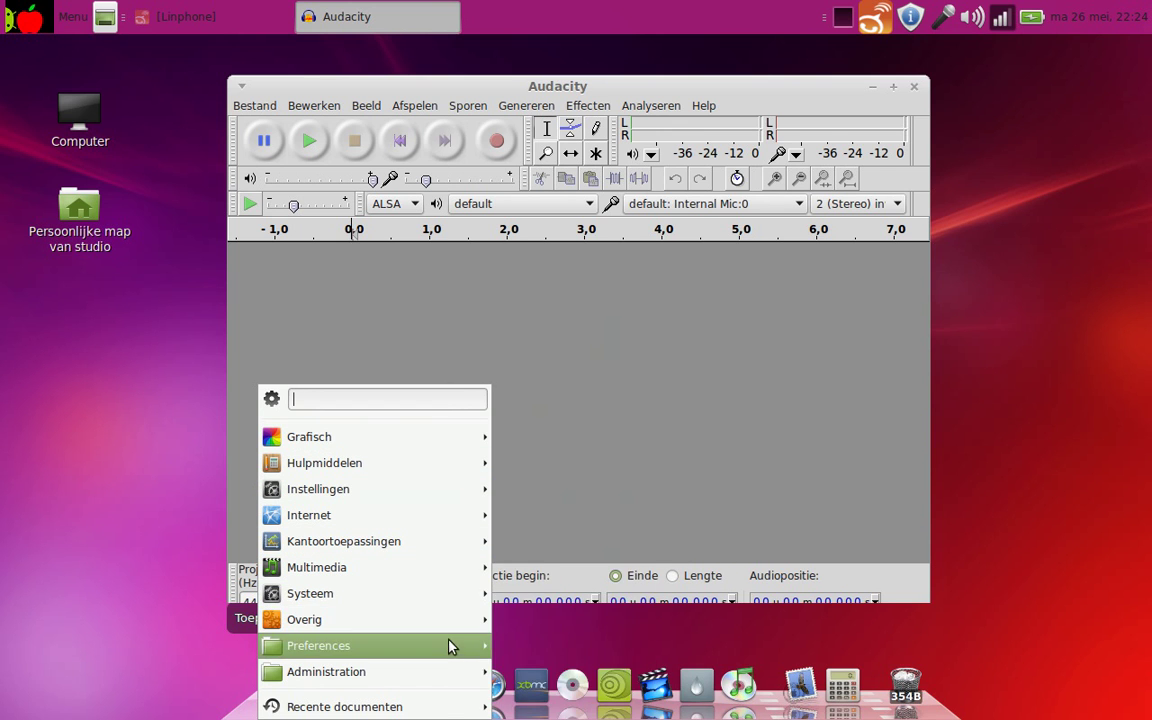
left_click(27, 12)
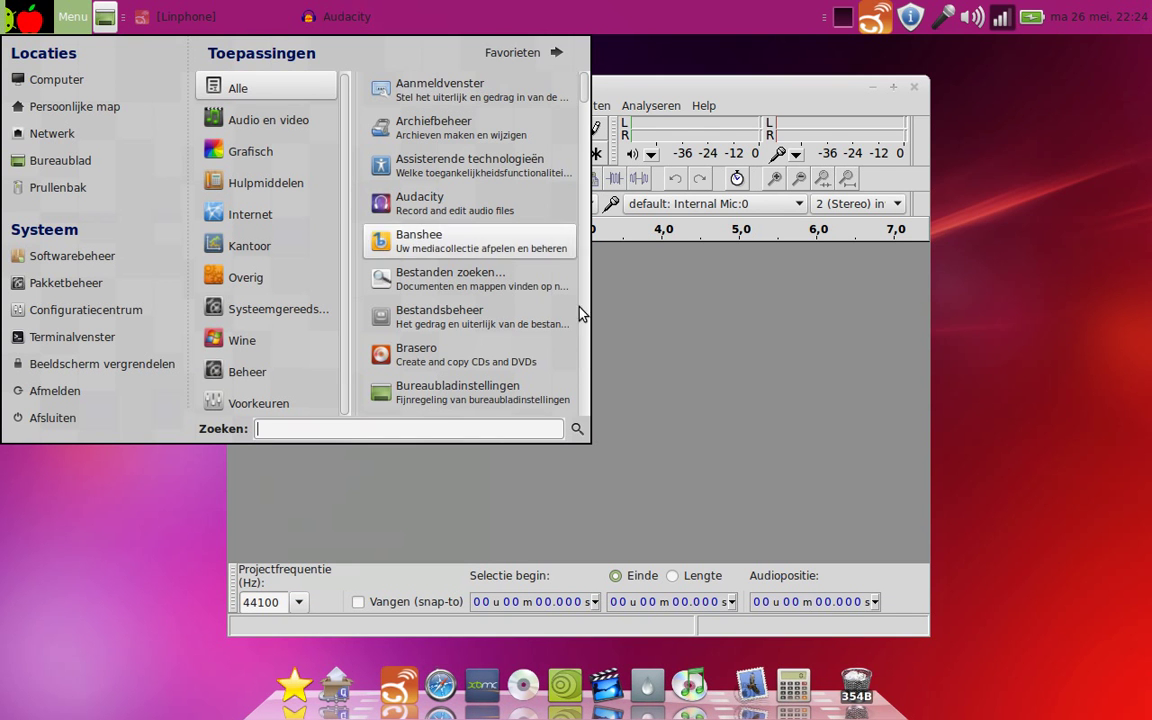
scroll(586, 100, "down", 5)
scroll(586, 123, "down", 2)
left_click(785, 320)
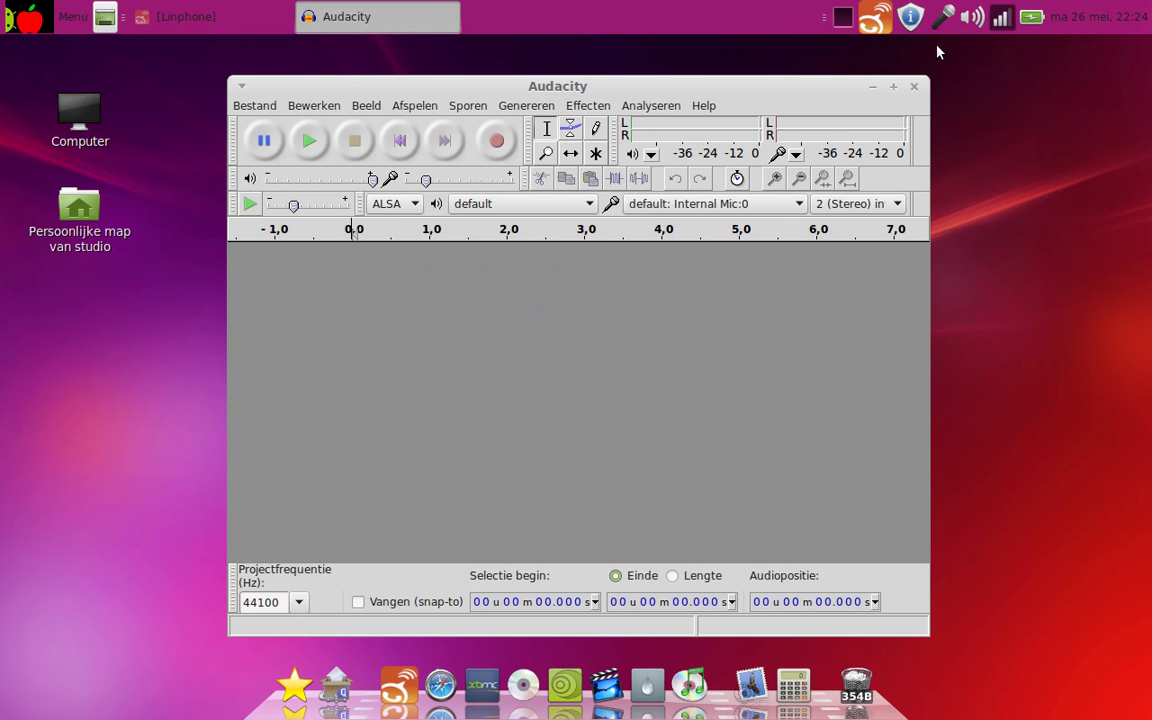
left_click(914, 88)
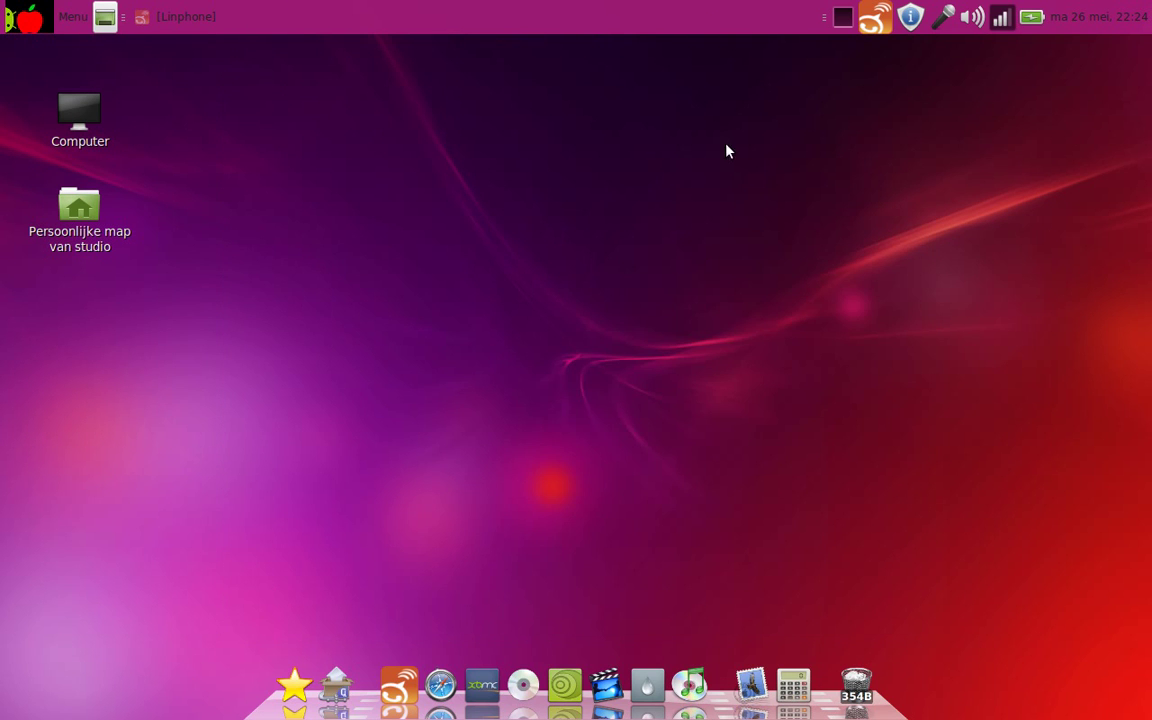